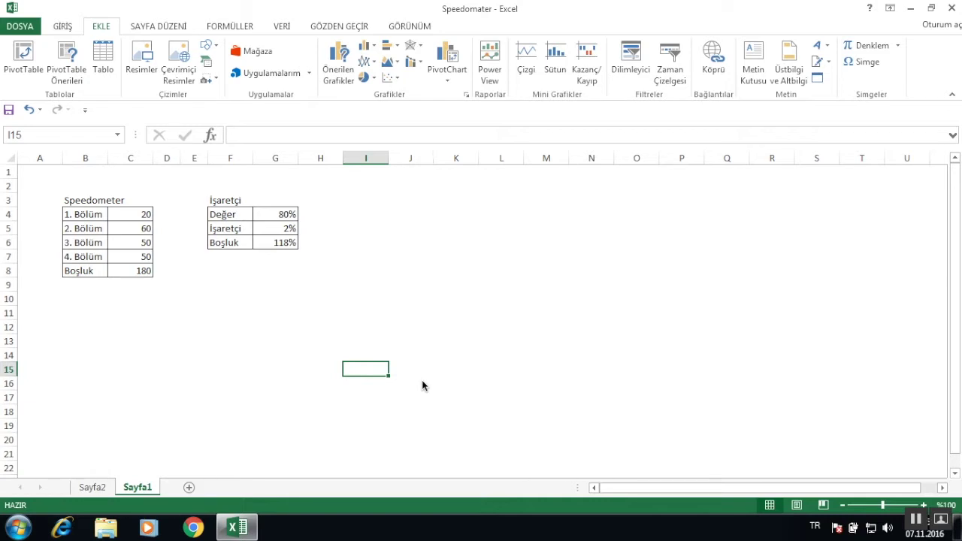
- Mark out the empty area below the tables where the chart will go
{"action": "left_click", "coordinate": [259, 312]}
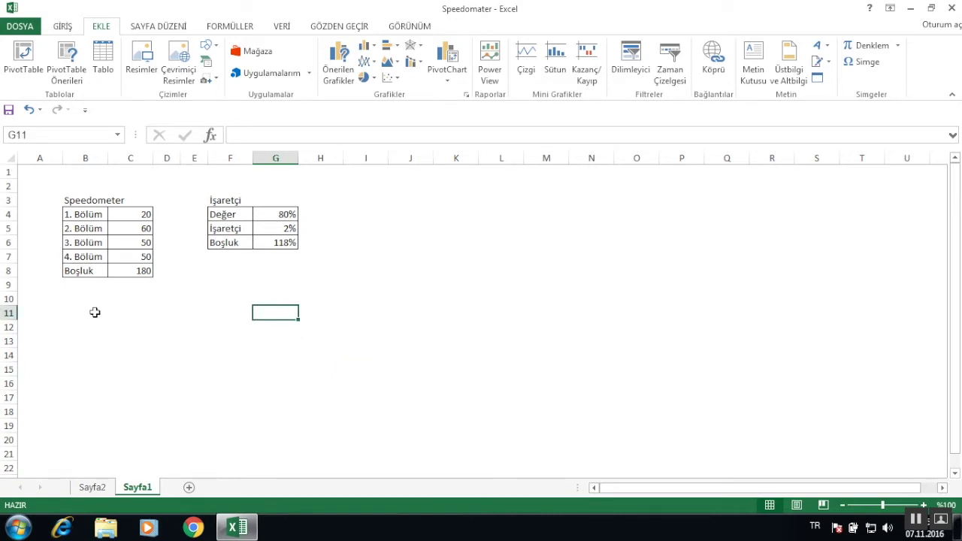
{"action": "left_click_drag", "start_coordinate": [95, 311], "coordinate": [319, 417]}
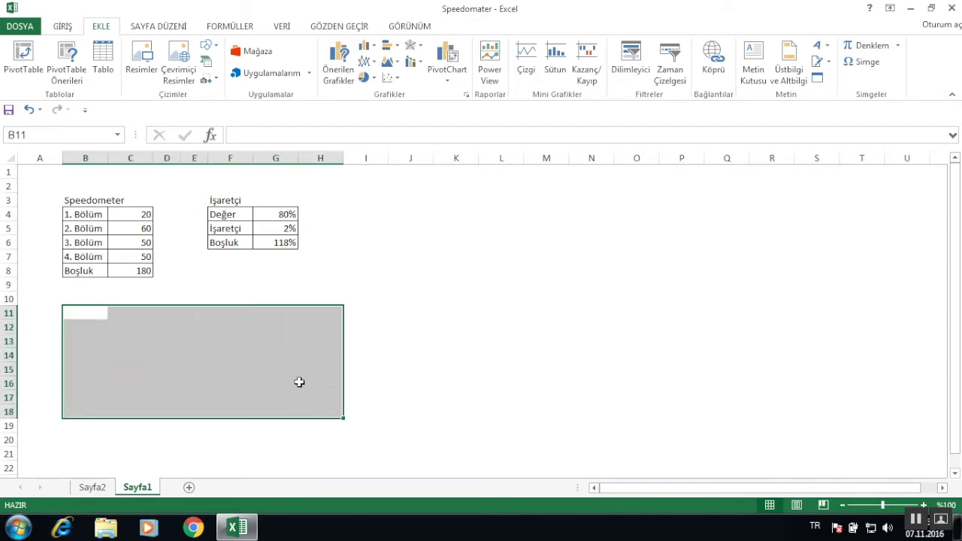
{"action": "left_click", "coordinate": [280, 344]}
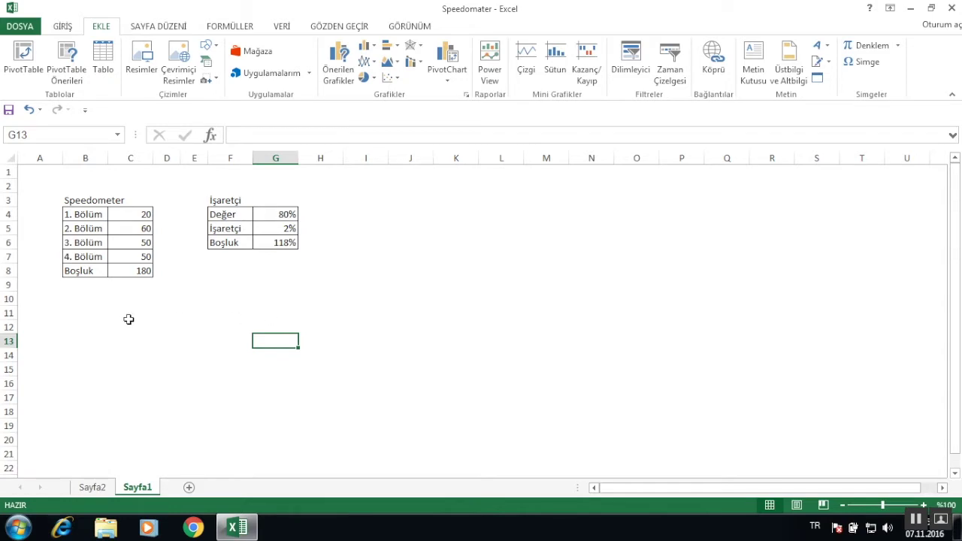
{"action": "left_click_drag", "start_coordinate": [105, 311], "coordinate": [314, 412]}
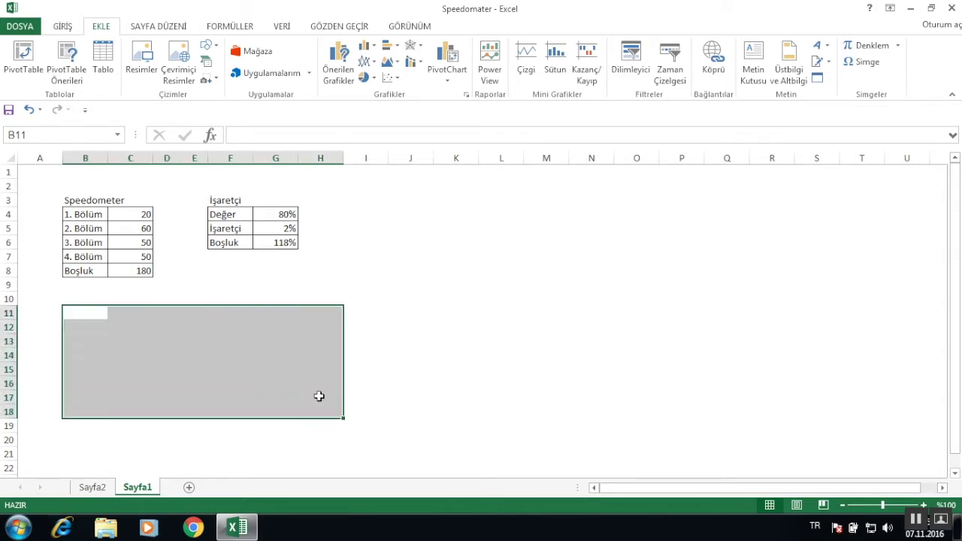
- Review the four Bölüm section values 20, 60, 50 and 50, totalling 180
{"action": "left_click", "coordinate": [118, 215]}
{"action": "left_click_drag", "start_coordinate": [92, 215], "coordinate": [92, 250]}
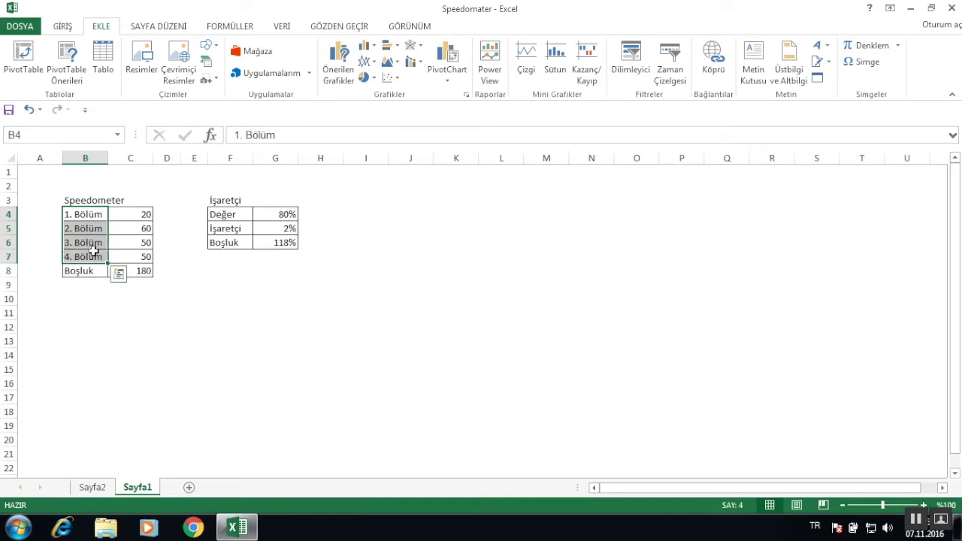
{"action": "left_click_drag", "start_coordinate": [135, 214], "coordinate": [142, 256]}
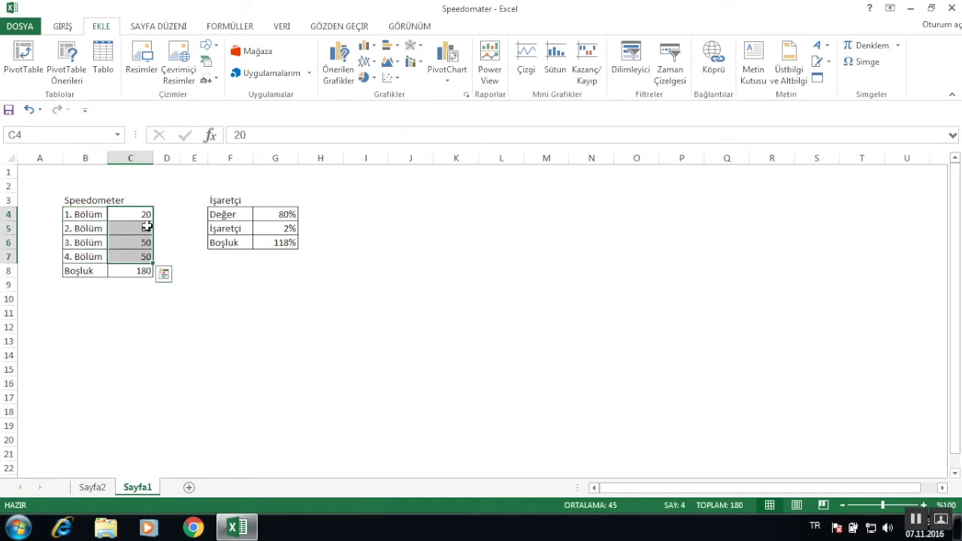
{"action": "left_click", "coordinate": [140, 217]}
{"action": "left_click", "coordinate": [147, 229]}
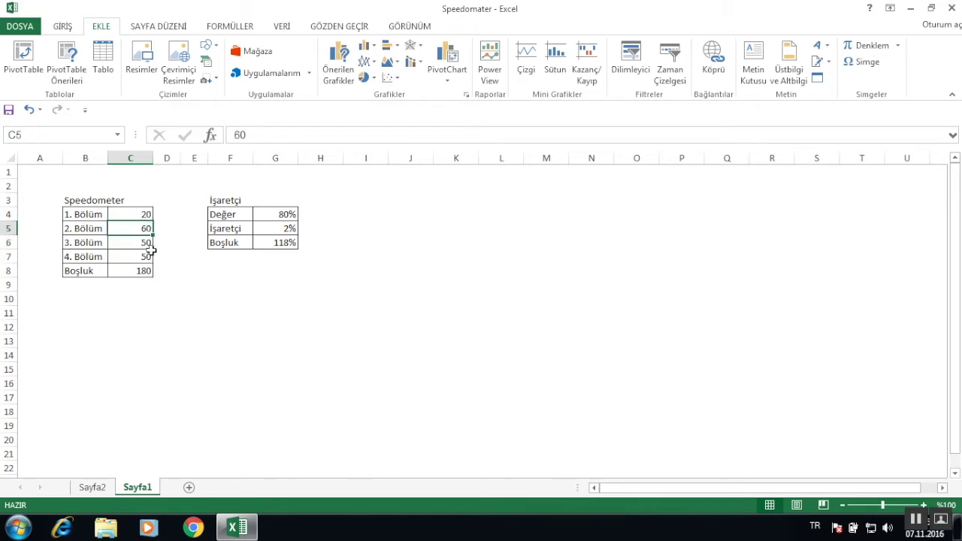
{"action": "left_click_drag", "start_coordinate": [146, 243], "coordinate": [173, 244]}
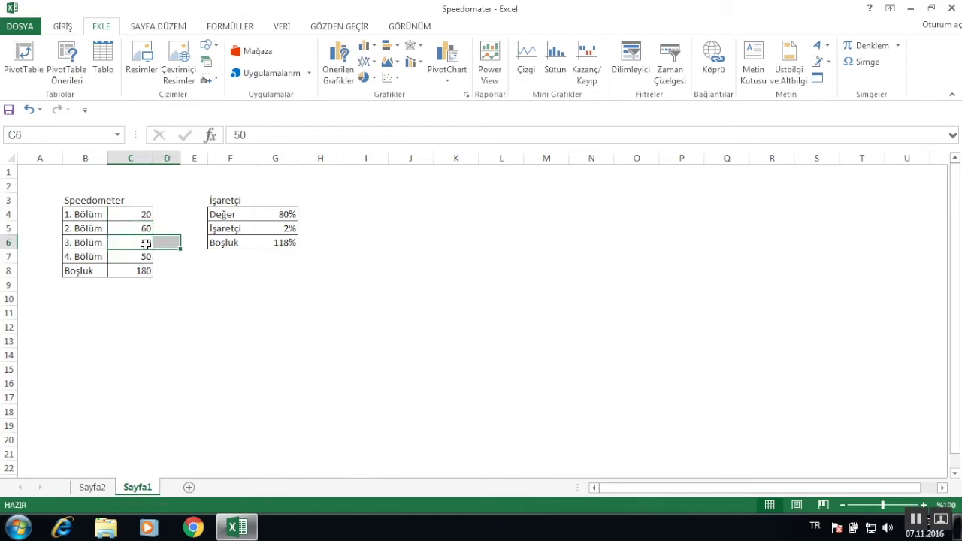
{"action": "left_click", "coordinate": [143, 254]}
{"action": "left_click_drag", "start_coordinate": [143, 215], "coordinate": [142, 252]}
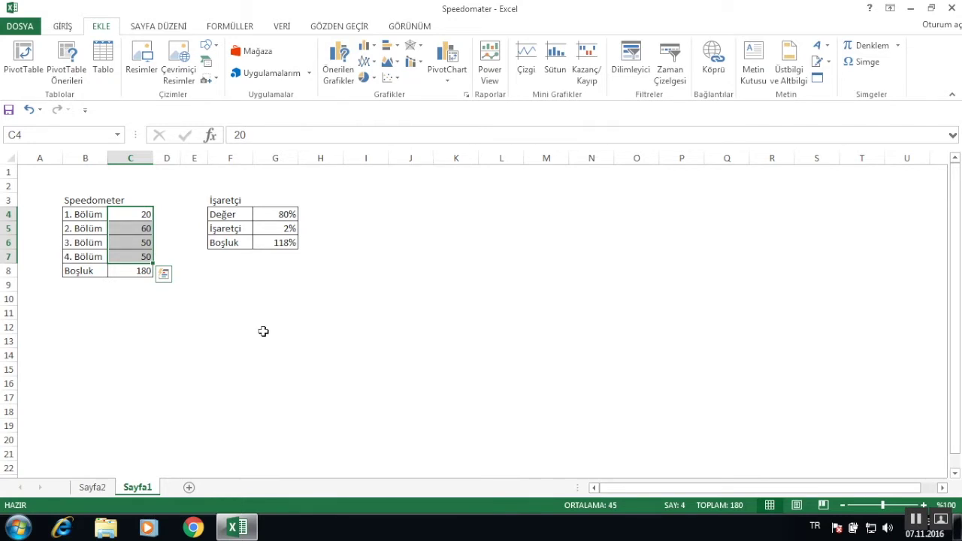
- Check the Boşluk formula =360-C7-C6-C5-C4 in C8, then select all five values in C4:C8
{"action": "left_click", "coordinate": [129, 269]}
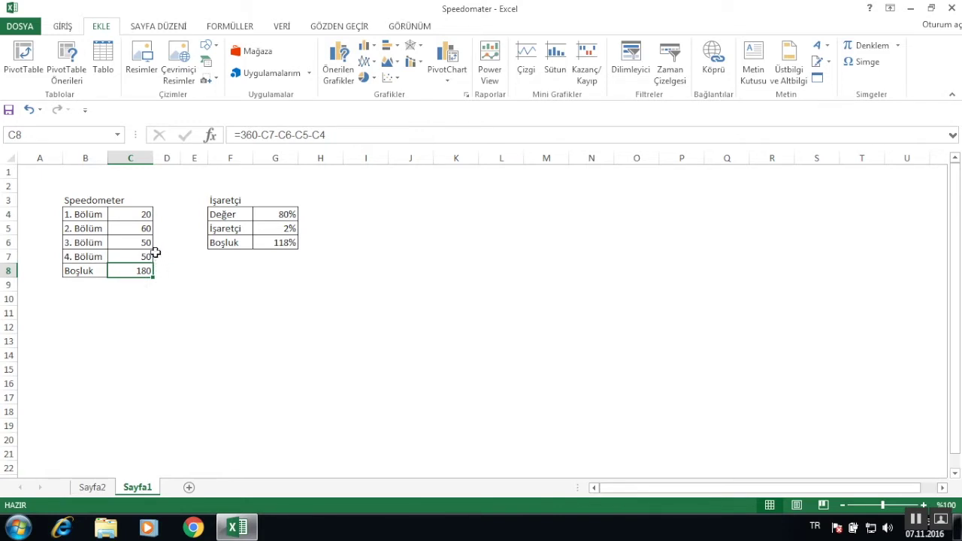
{"action": "left_click_drag", "start_coordinate": [155, 216], "coordinate": [177, 265]}
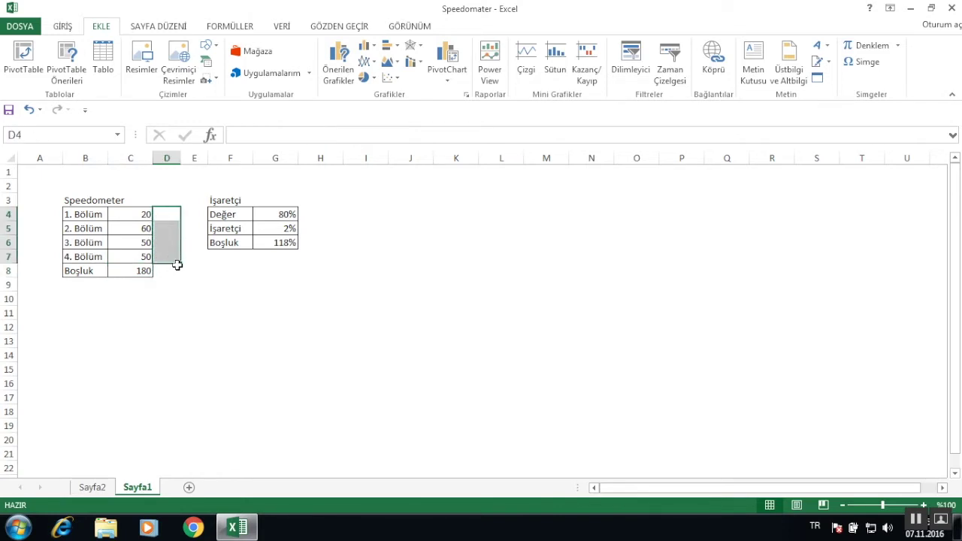
{"action": "left_click_drag", "start_coordinate": [145, 223], "coordinate": [148, 267]}
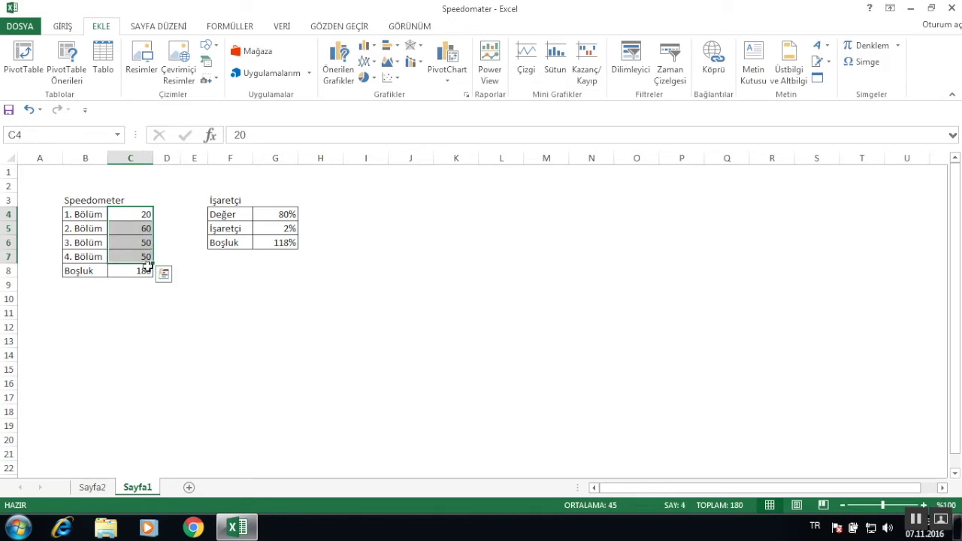
{"action": "left_click", "coordinate": [145, 270]}
{"action": "left_click_drag", "start_coordinate": [77, 271], "coordinate": [139, 270]}
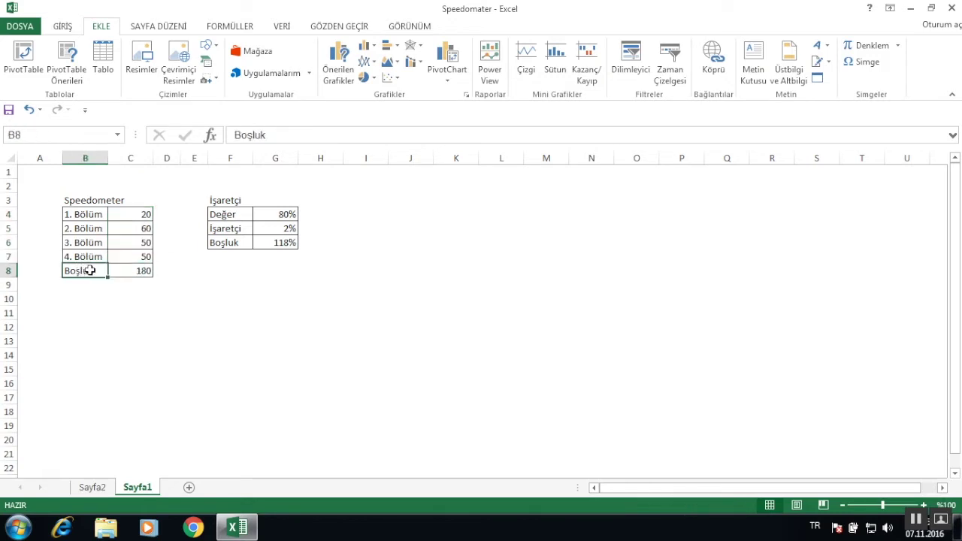
{"action": "left_click", "coordinate": [147, 270]}
{"action": "left_click_drag", "start_coordinate": [133, 219], "coordinate": [149, 258]}
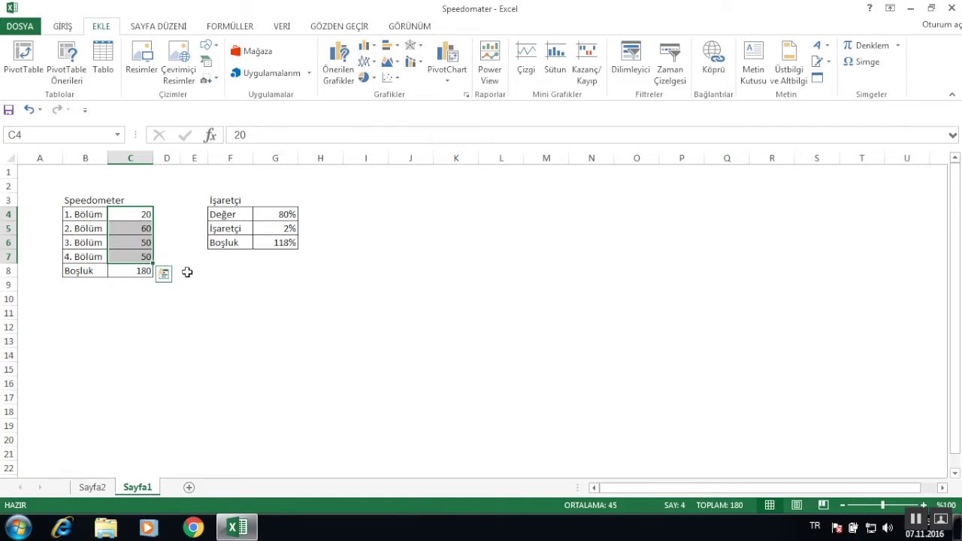
{"action": "left_click", "coordinate": [186, 281]}
{"action": "left_click_drag", "start_coordinate": [136, 215], "coordinate": [139, 272]}
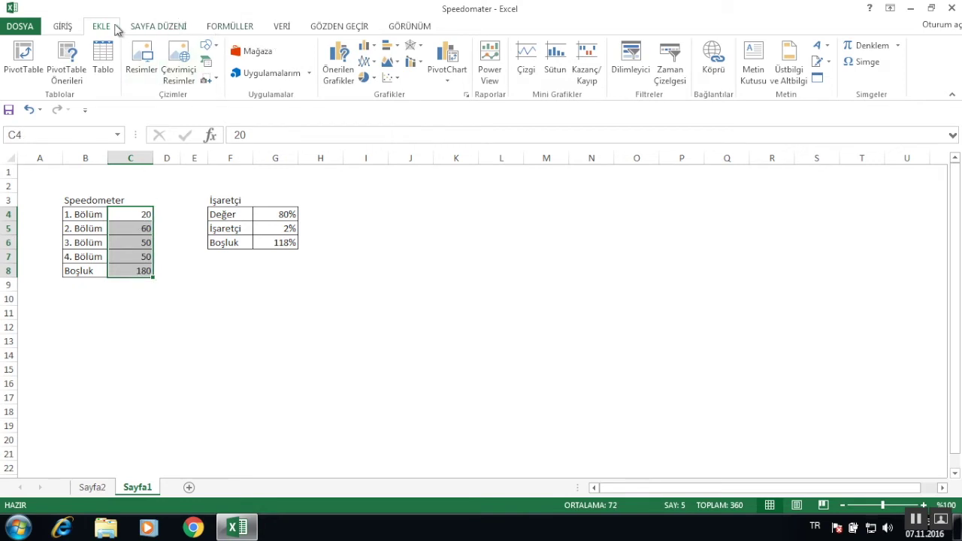
{"action": "left_click", "coordinate": [368, 78]}
- Insert a Halka doughnut chart of the values, moved below the tables and resized smaller
{"action": "left_click", "coordinate": [377, 233]}
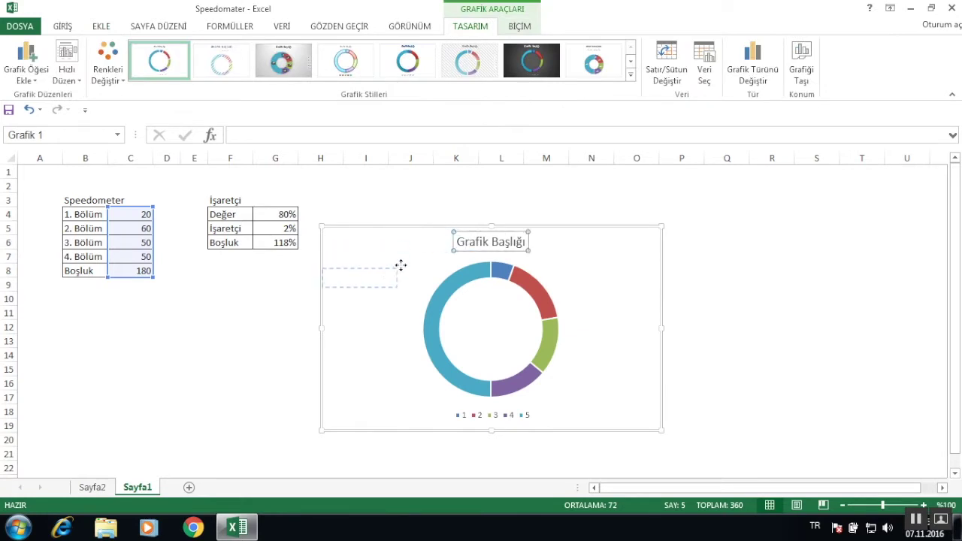
{"action": "mouse_move", "coordinate": [478, 244]}
{"action": "left_mouse_down"}
{"action": "mouse_move", "coordinate": [465, 233]}
{"action": "mouse_move", "coordinate": [248, 271]}
{"action": "left_mouse_up"}
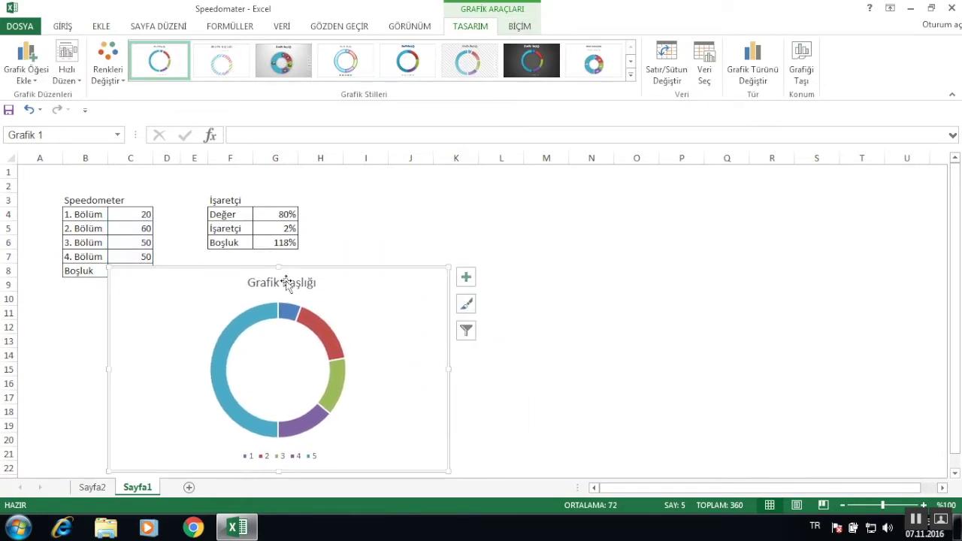
{"action": "left_click_drag", "start_coordinate": [448, 267], "coordinate": [303, 300]}
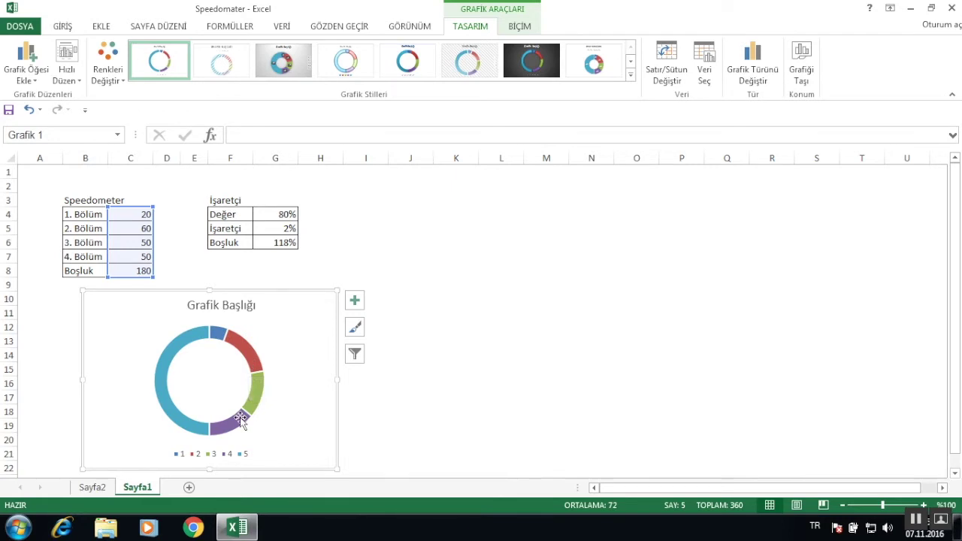
{"action": "left_click", "coordinate": [81, 270]}
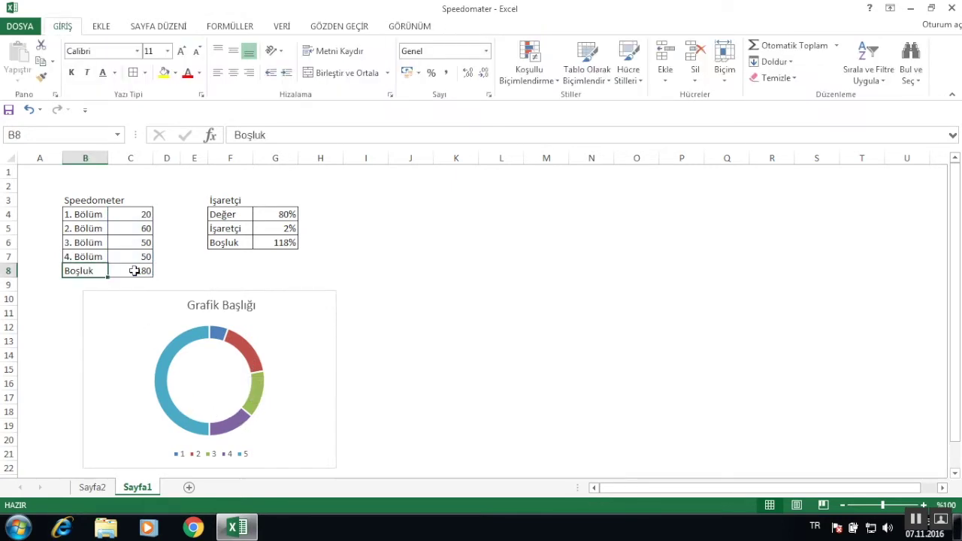
{"action": "left_click", "coordinate": [134, 270]}
{"action": "left_click", "coordinate": [259, 327]}
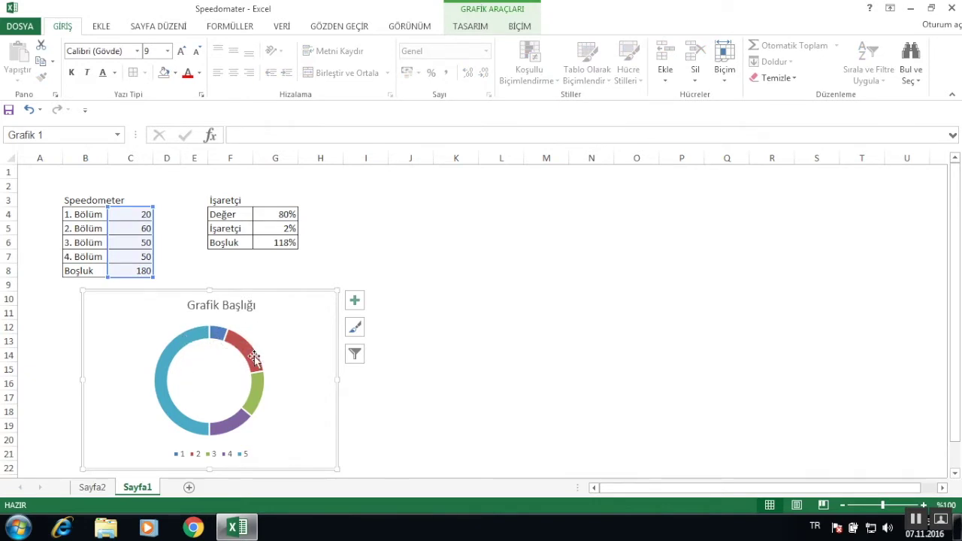
{"action": "right_click", "coordinate": [287, 316]}
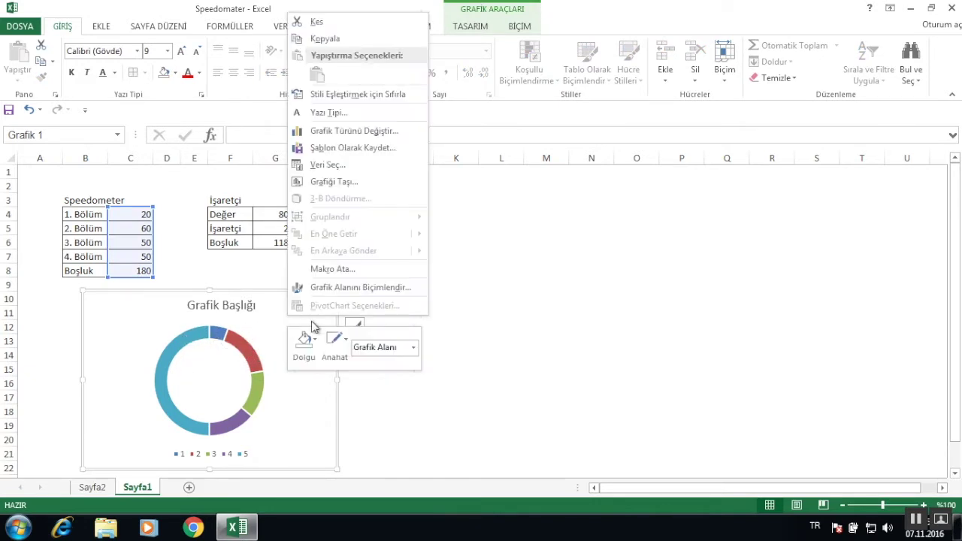
- Set the doughnut series' first slice angle (İlk dilimin açısı) to 270°
{"action": "left_click", "coordinate": [324, 288]}
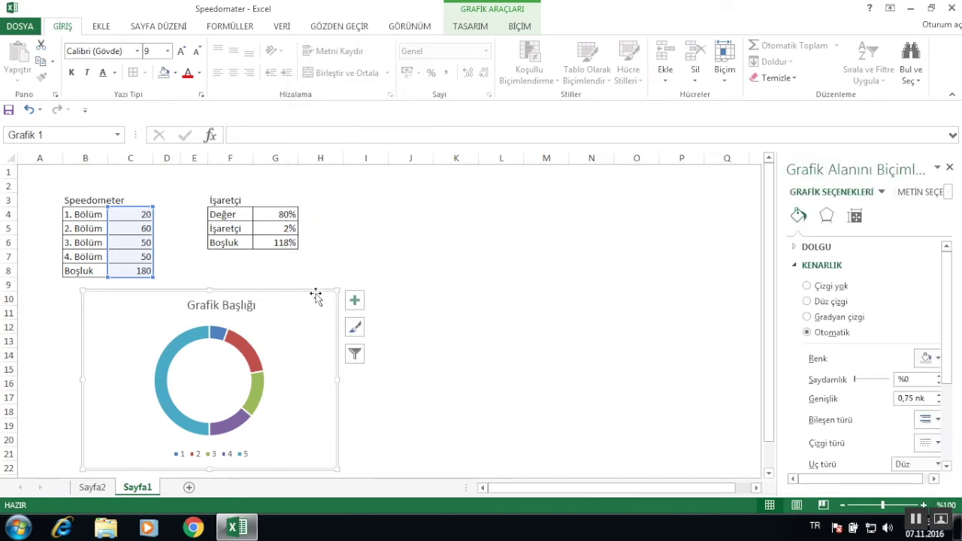
{"action": "left_click", "coordinate": [242, 347]}
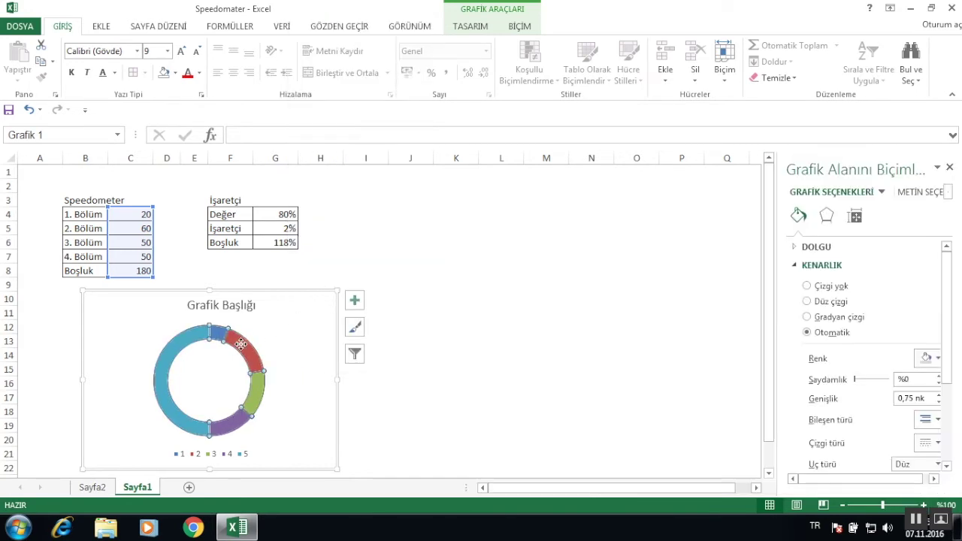
{"action": "left_click", "coordinate": [825, 217]}
{"action": "left_click", "coordinate": [853, 216]}
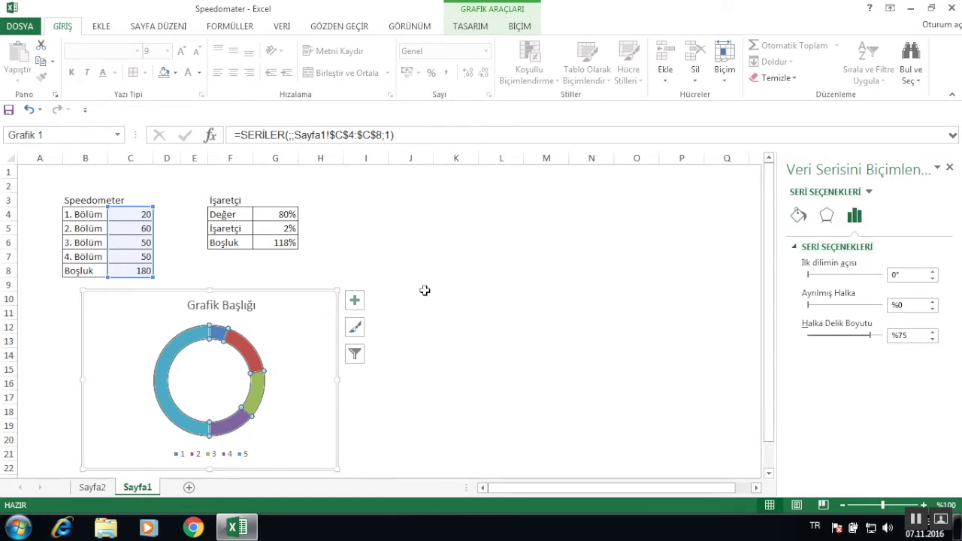
{"action": "mouse_move", "coordinate": [209, 330]}
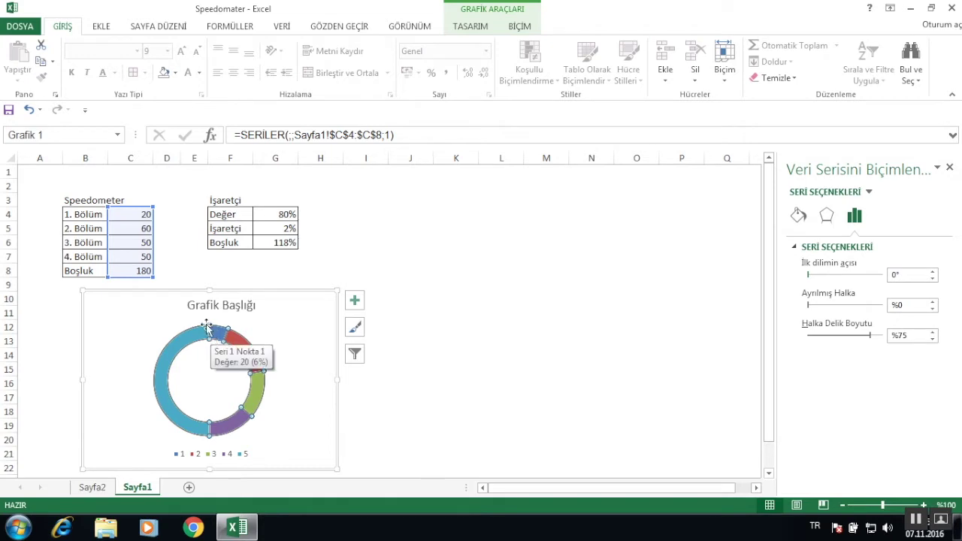
{"action": "double_click", "coordinate": [893, 275]}
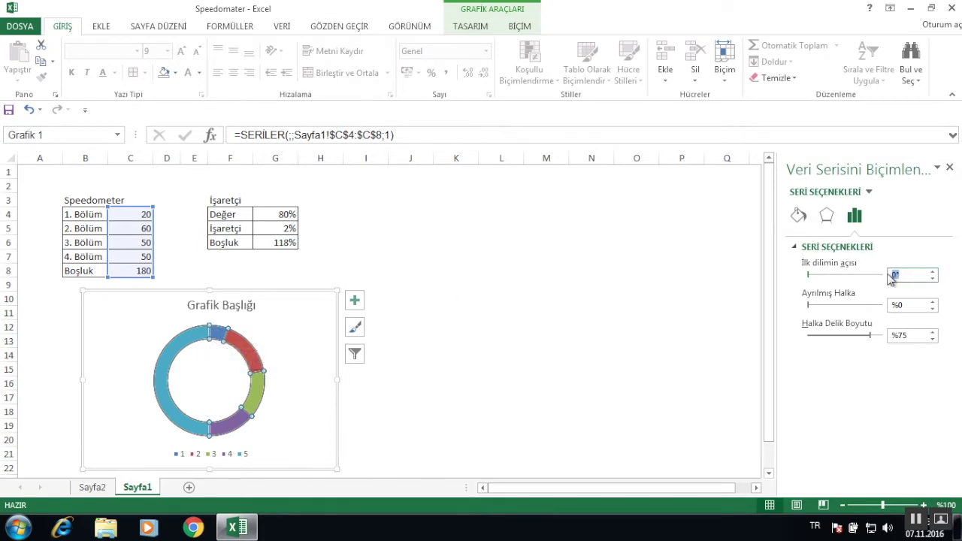
{"action": "type", "text": "270"}
{"action": "key", "text": "Return"}
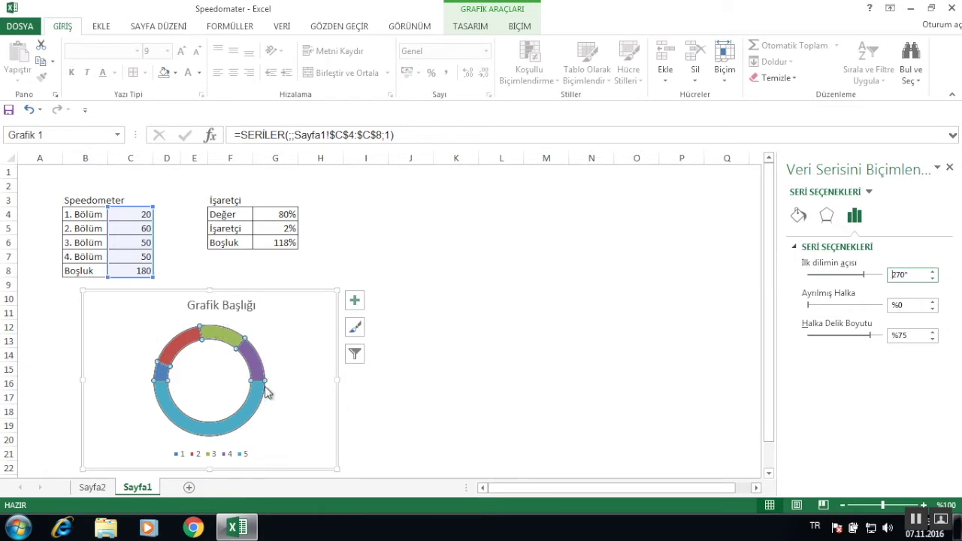
{"action": "left_click", "coordinate": [172, 383]}
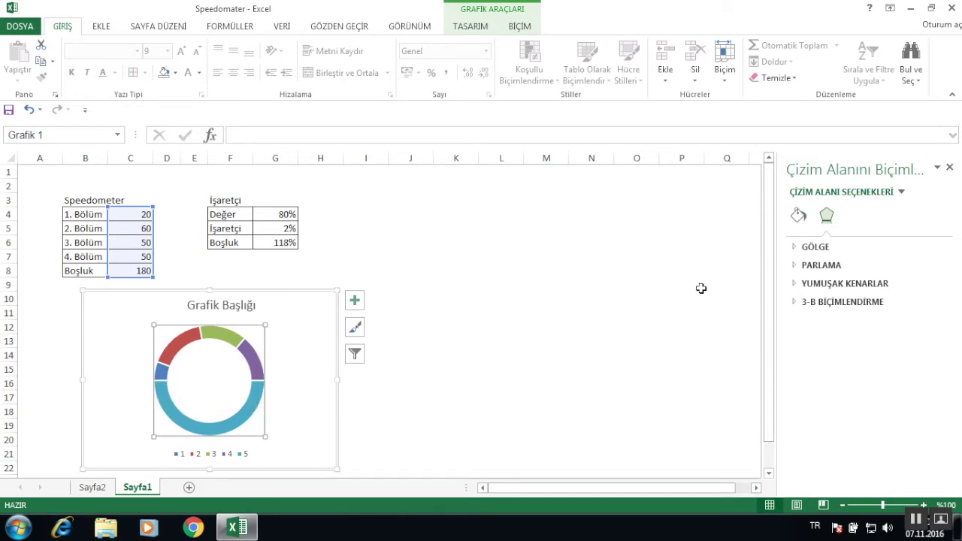
- Remove the borders between the doughnut slices and delete the chart legend
{"action": "left_click", "coordinate": [254, 370]}
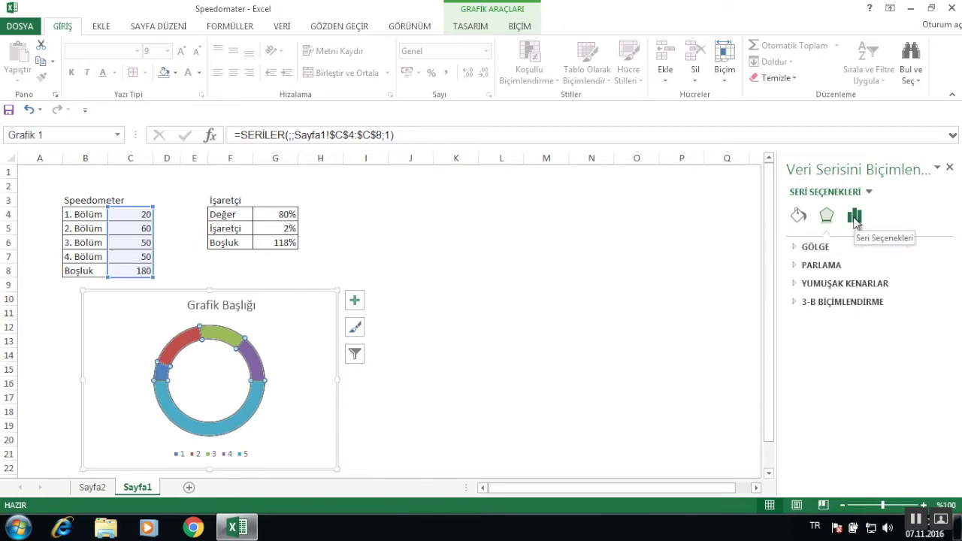
{"action": "left_click", "coordinate": [799, 217]}
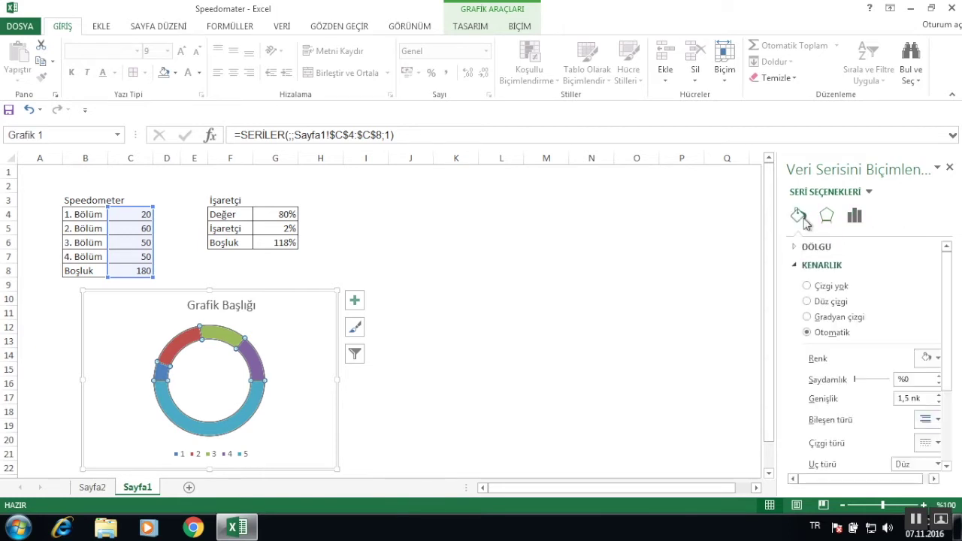
{"action": "left_click", "coordinate": [806, 286]}
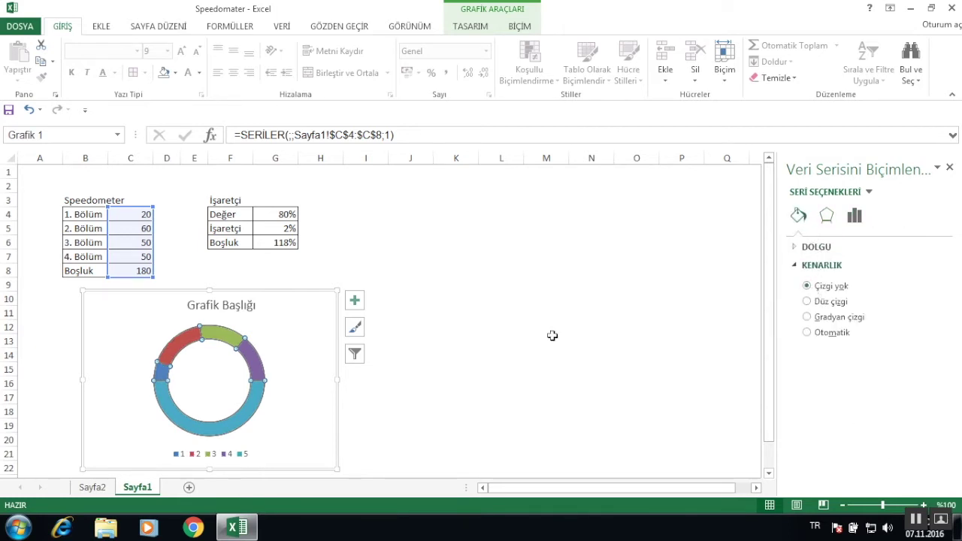
{"action": "left_click", "coordinate": [274, 359]}
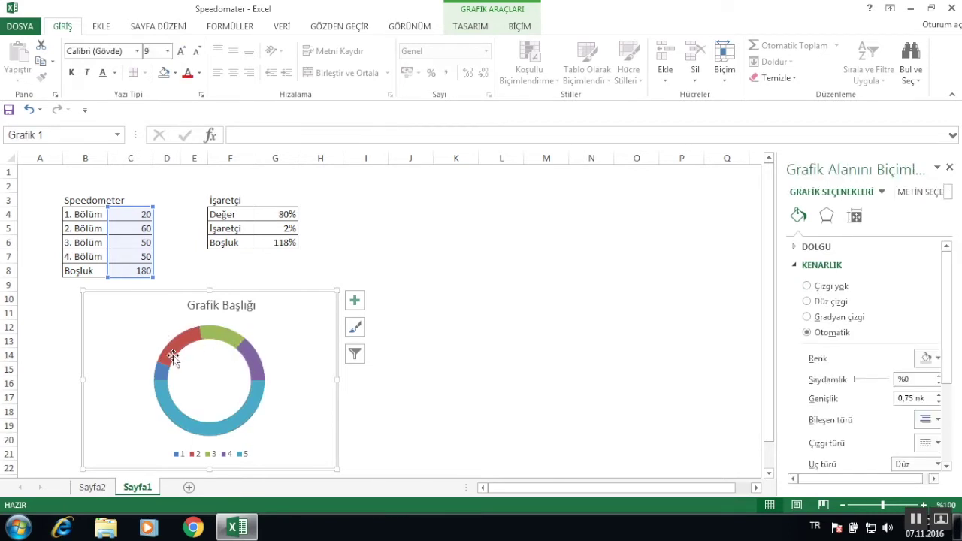
{"action": "left_click", "coordinate": [242, 451]}
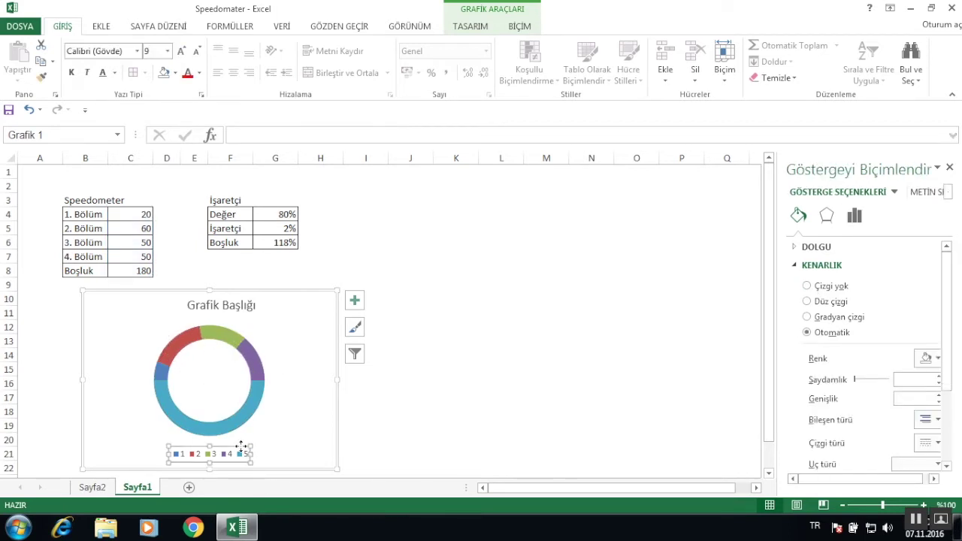
{"action": "key", "text": "Delete"}
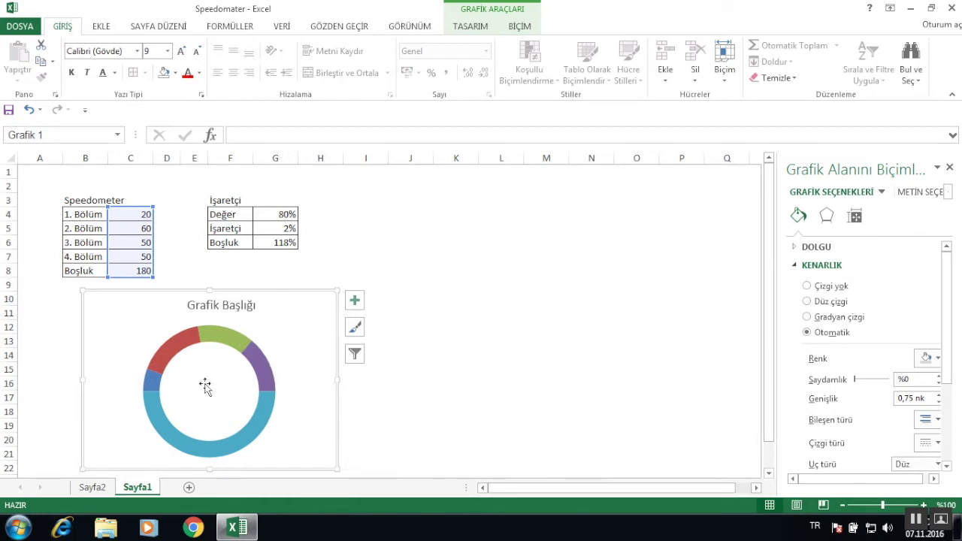
- Reduce the doughnut hole size to 50% to thicken the ring
{"action": "left_click", "coordinate": [244, 340]}
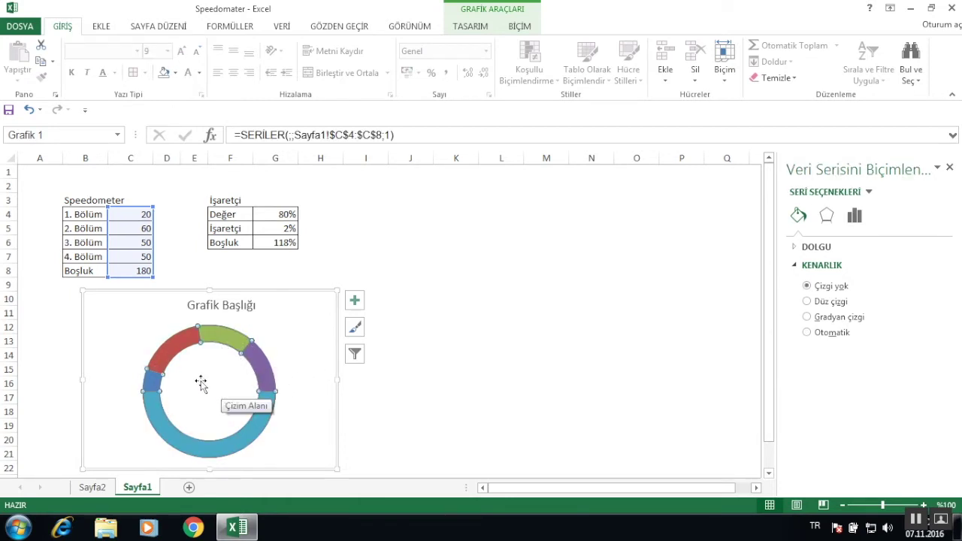
{"action": "left_click", "coordinate": [853, 217]}
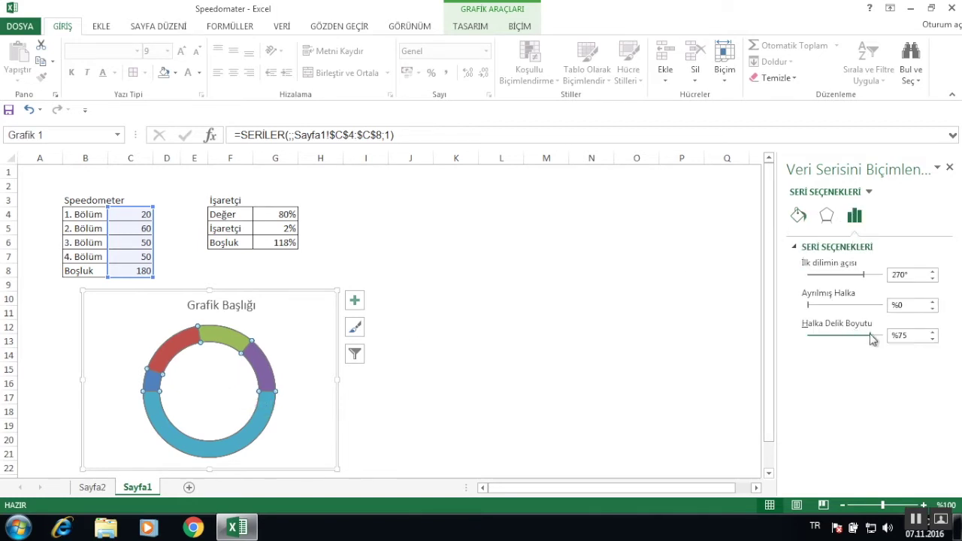
{"action": "left_click_drag", "start_coordinate": [870, 340], "coordinate": [854, 341]}
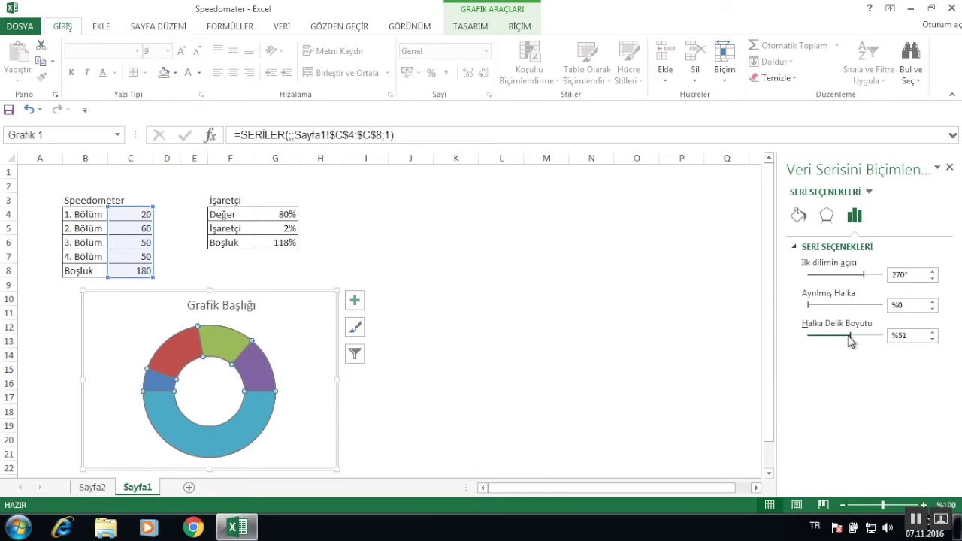
{"action": "left_click", "coordinate": [277, 340]}
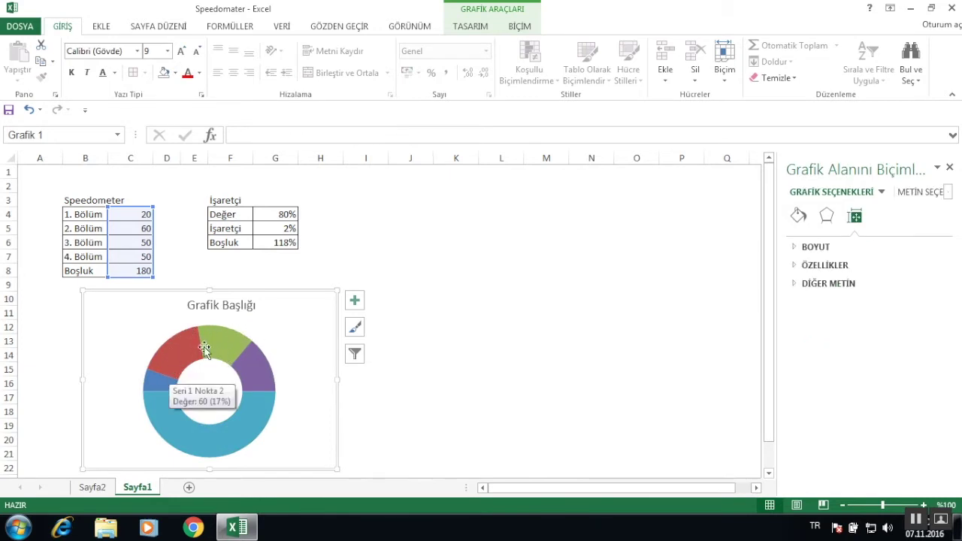
{"action": "left_click", "coordinate": [260, 405]}
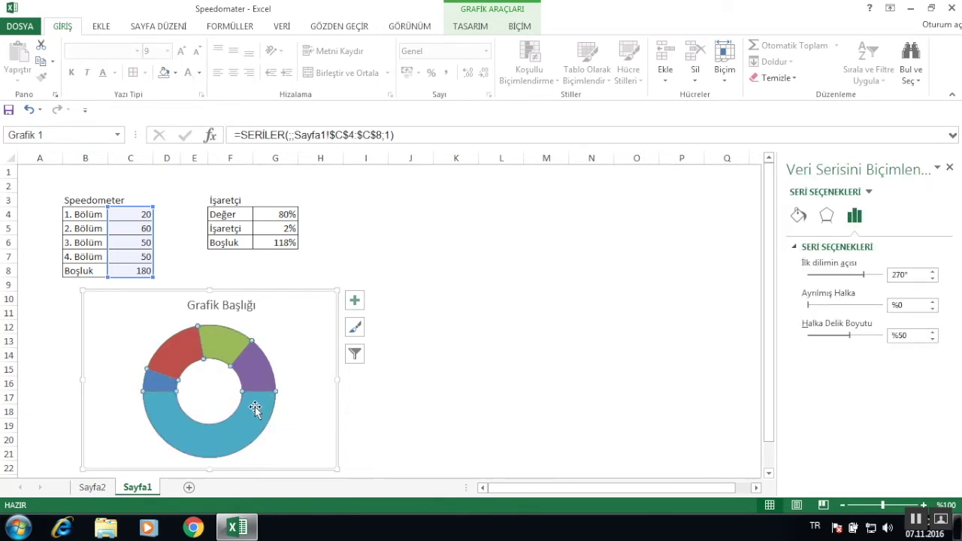
- Give the bottom 180 Boşluk slice No Fill so it disappears
{"action": "left_click", "coordinate": [252, 404]}
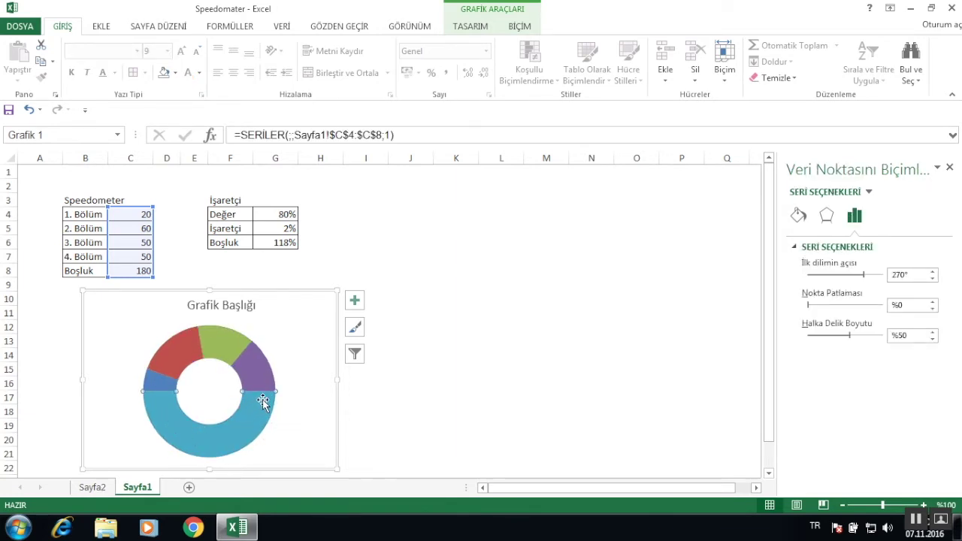
{"action": "right_click", "coordinate": [256, 404]}
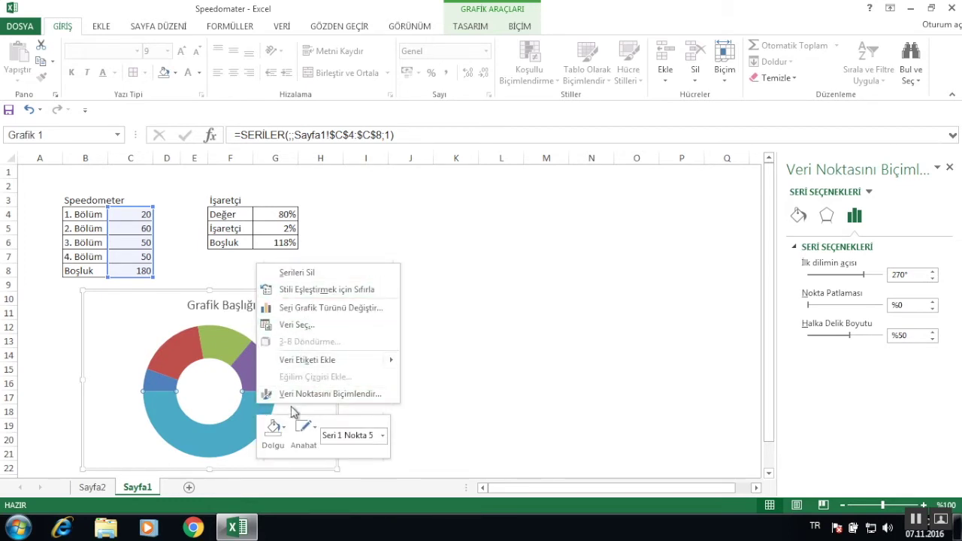
{"action": "left_click", "coordinate": [275, 430]}
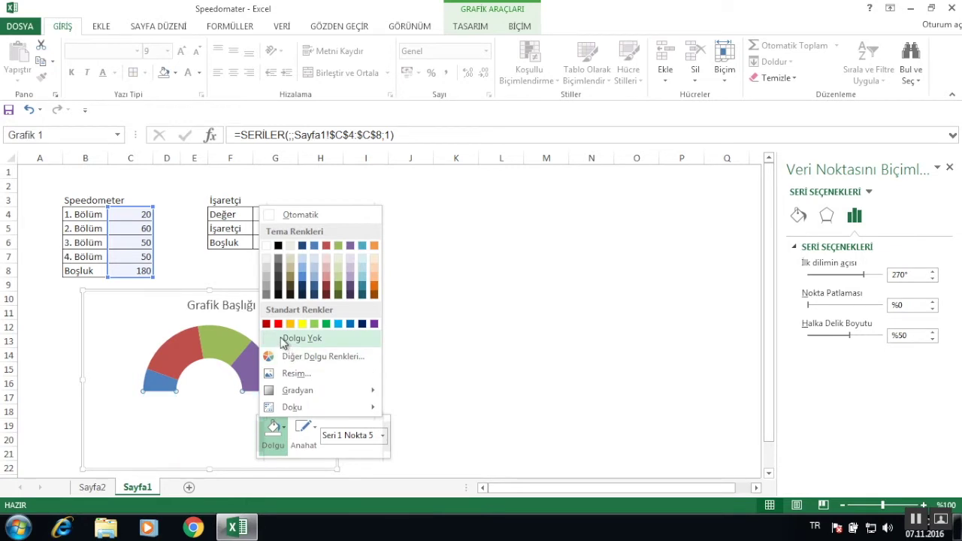
{"action": "left_click", "coordinate": [283, 339]}
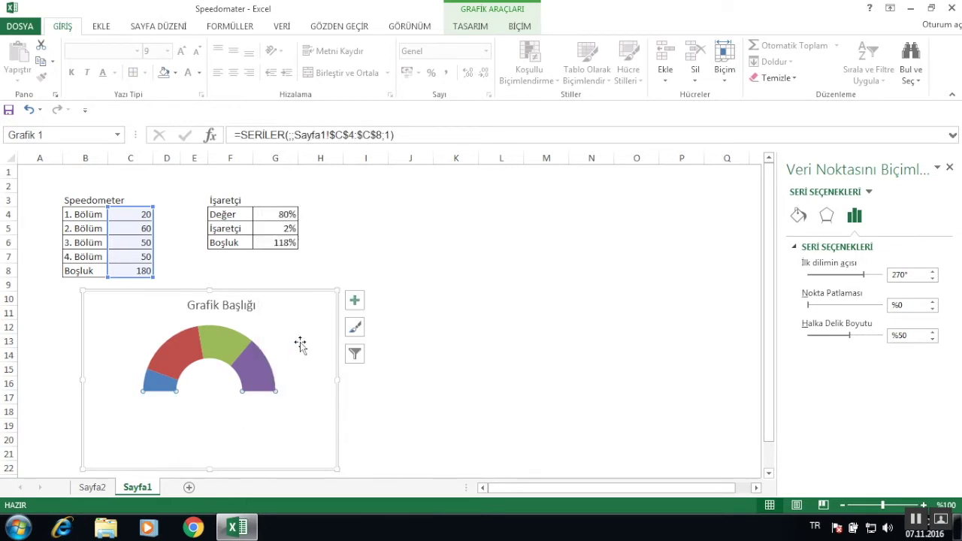
{"action": "left_click", "coordinate": [301, 343]}
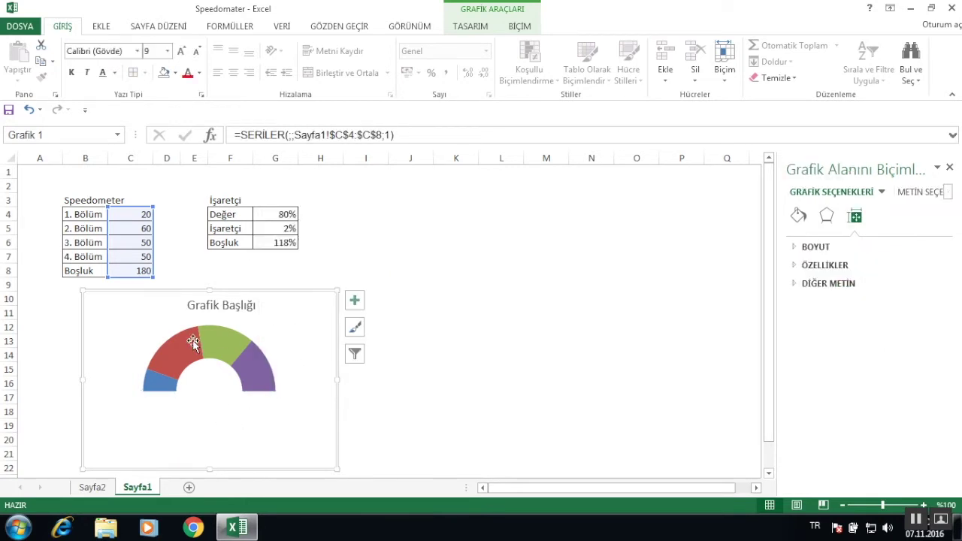
- Fill the first gauge slice red, the second orange and the fourth green
{"action": "left_click", "coordinate": [154, 383]}
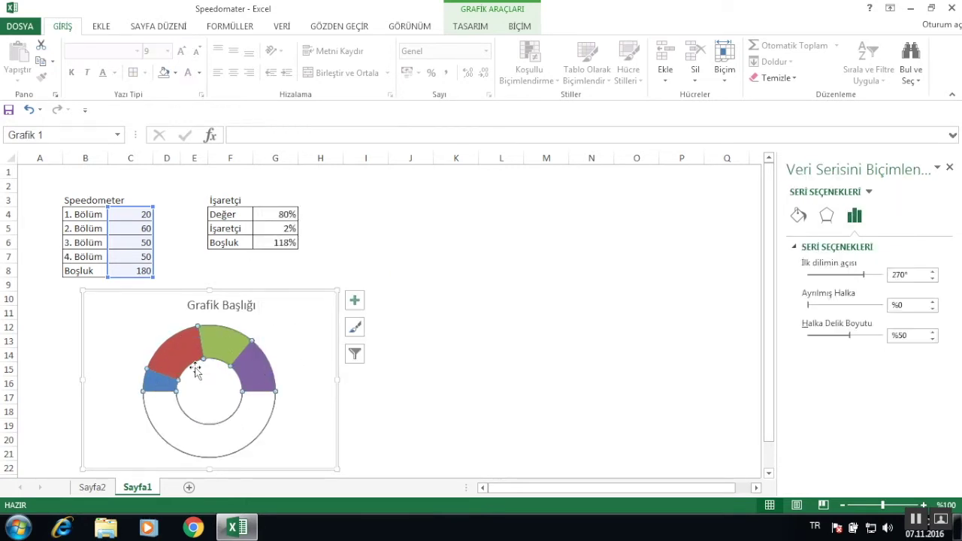
{"action": "left_click", "coordinate": [158, 382]}
{"action": "mouse_move", "coordinate": [210, 336]}
{"action": "left_click", "coordinate": [178, 406]}
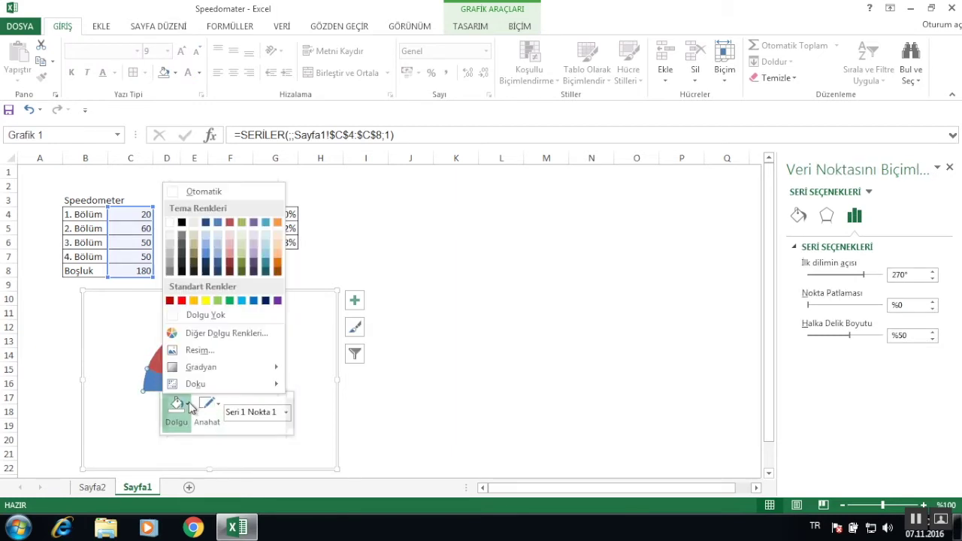
{"action": "left_click", "coordinate": [171, 300]}
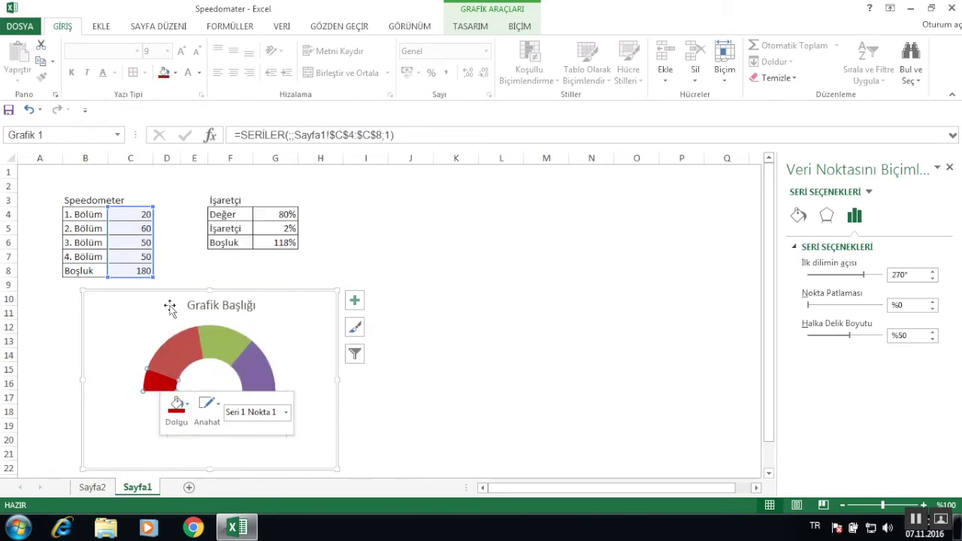
{"action": "right_click", "coordinate": [185, 353]}
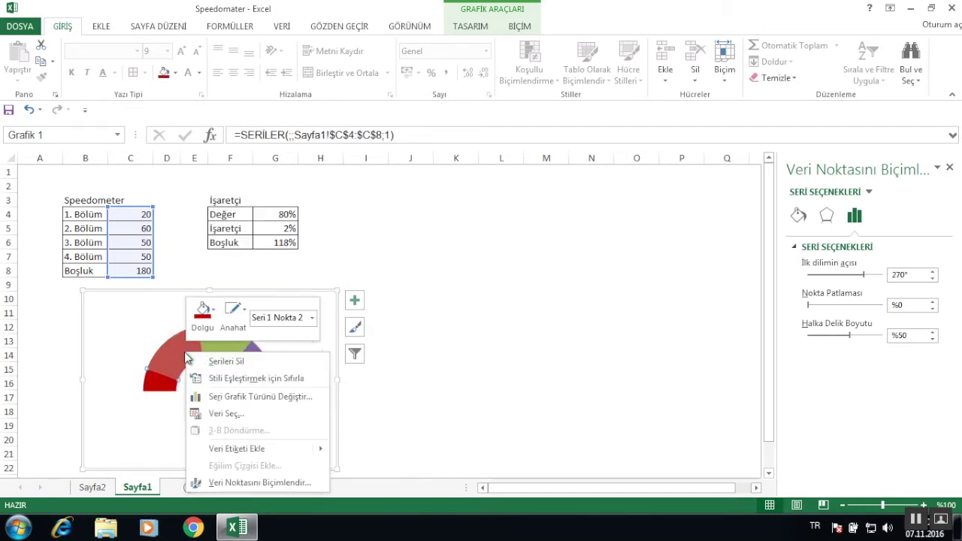
{"action": "left_click", "coordinate": [202, 310]}
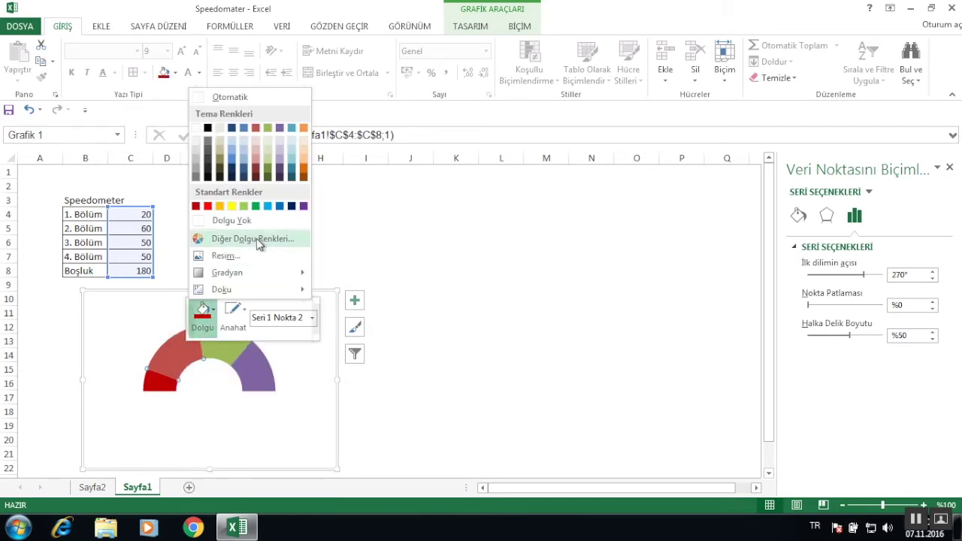
{"action": "left_click", "coordinate": [219, 206]}
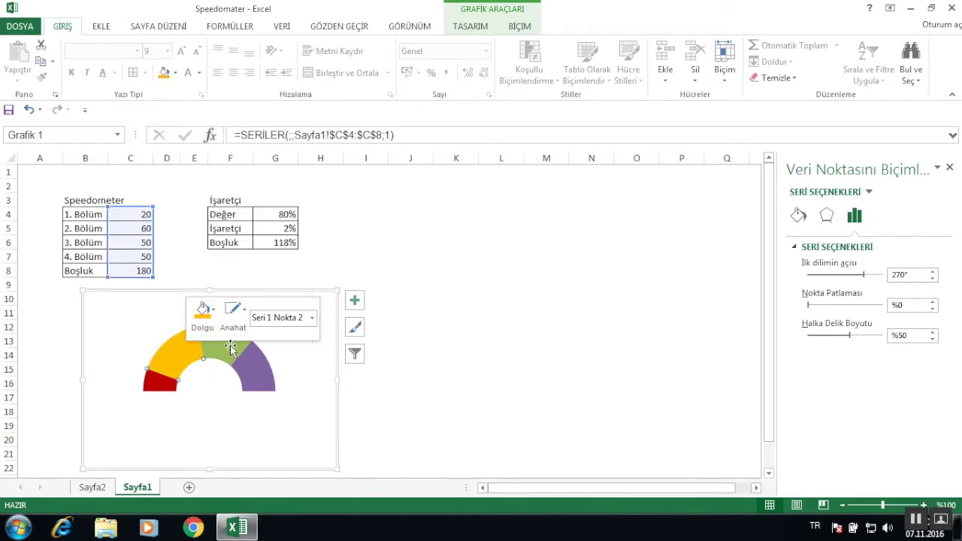
{"action": "left_click", "coordinate": [260, 356]}
{"action": "right_click", "coordinate": [261, 367]}
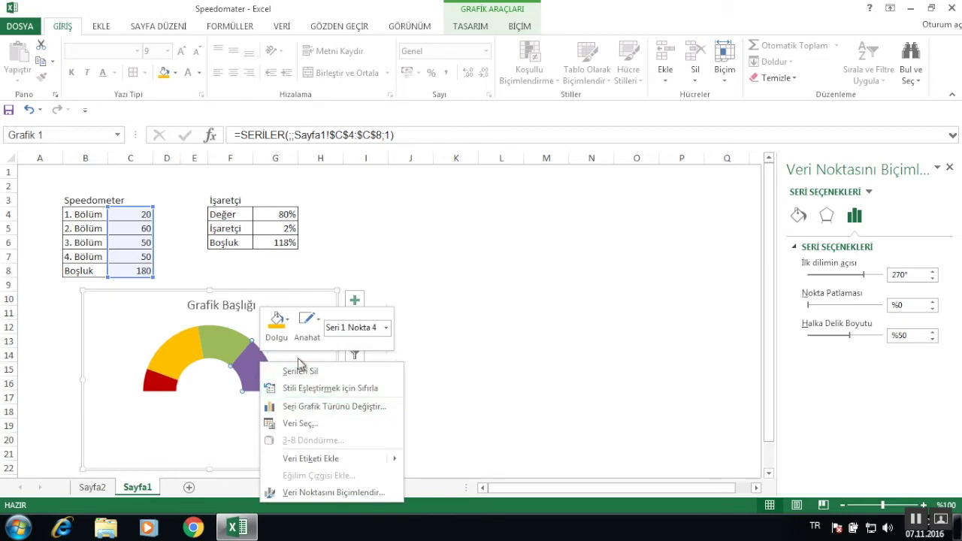
{"action": "left_click", "coordinate": [288, 335]}
{"action": "left_click", "coordinate": [329, 215]}
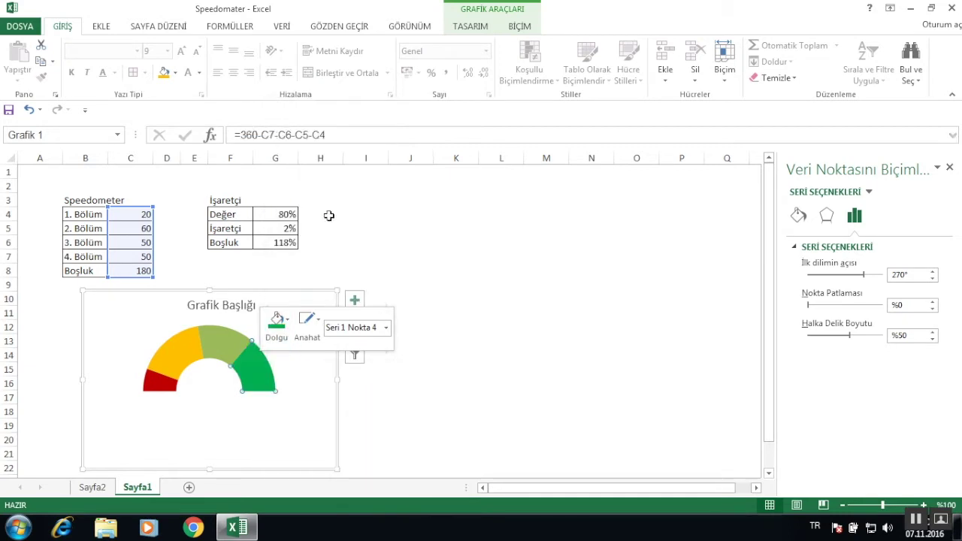
{"action": "left_click", "coordinate": [313, 364]}
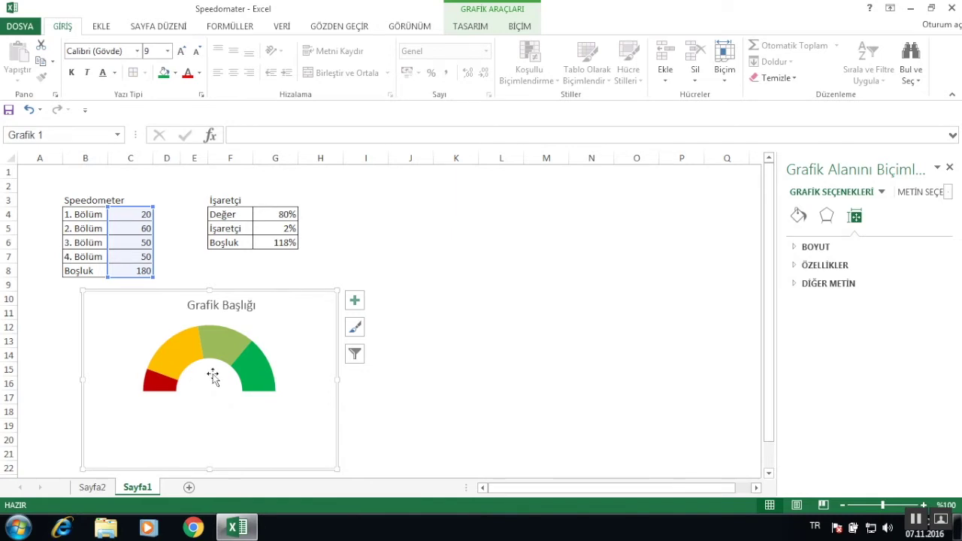
- Select the İşaretçi pointer values in G4:G6
{"action": "right_click", "coordinate": [304, 315]}
{"action": "key", "text": "Escape"}
{"action": "right_click", "coordinate": [294, 309]}
{"action": "key", "text": "Escape"}
{"action": "left_click_drag", "start_coordinate": [268, 215], "coordinate": [280, 240]}
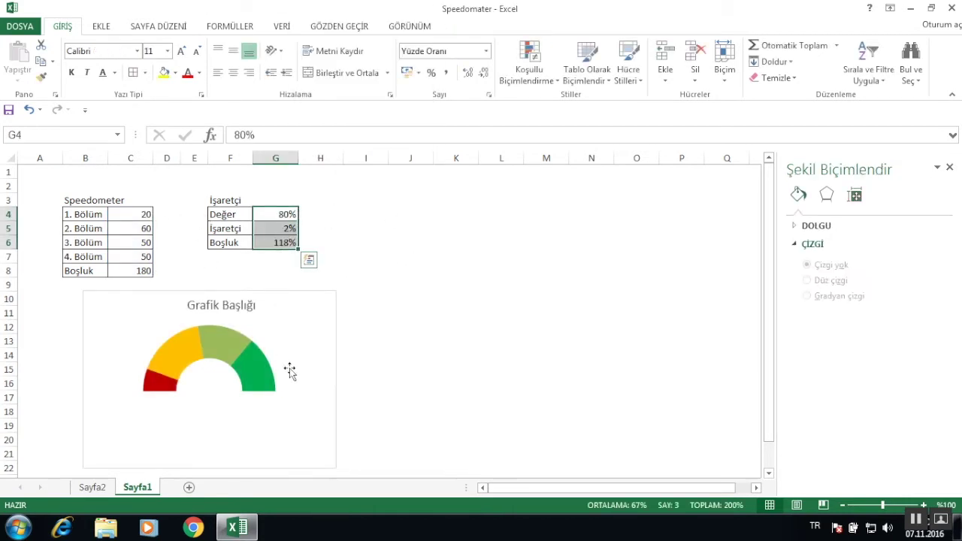
- Add a series named from F3 (İşaretçi) with values Sayfa1!$G$4:$G$6 via Select Data
{"action": "left_click", "coordinate": [311, 319]}
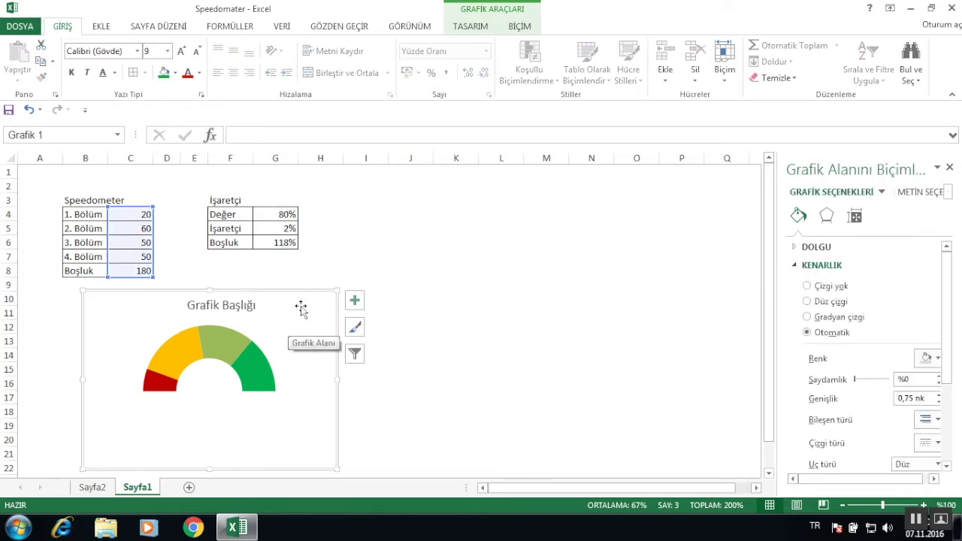
{"action": "right_click", "coordinate": [301, 310]}
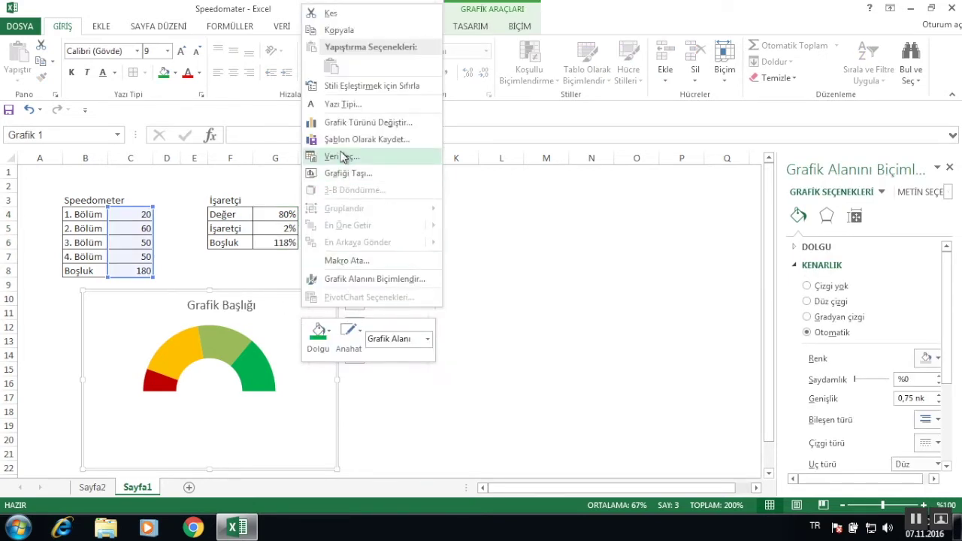
{"action": "left_click", "coordinate": [350, 154]}
{"action": "left_click_drag", "start_coordinate": [649, 251], "coordinate": [595, 221]}
{"action": "left_click", "coordinate": [540, 316]}
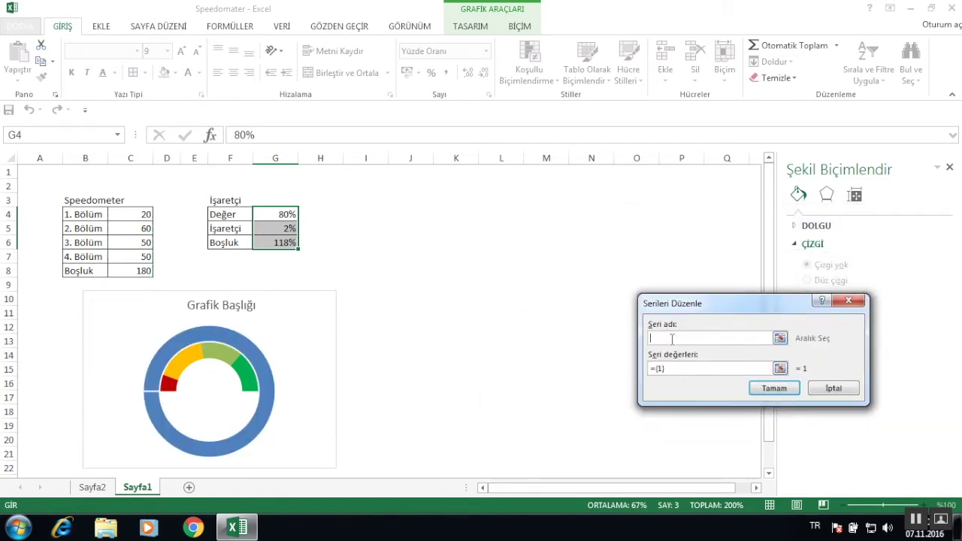
{"action": "left_click", "coordinate": [227, 201]}
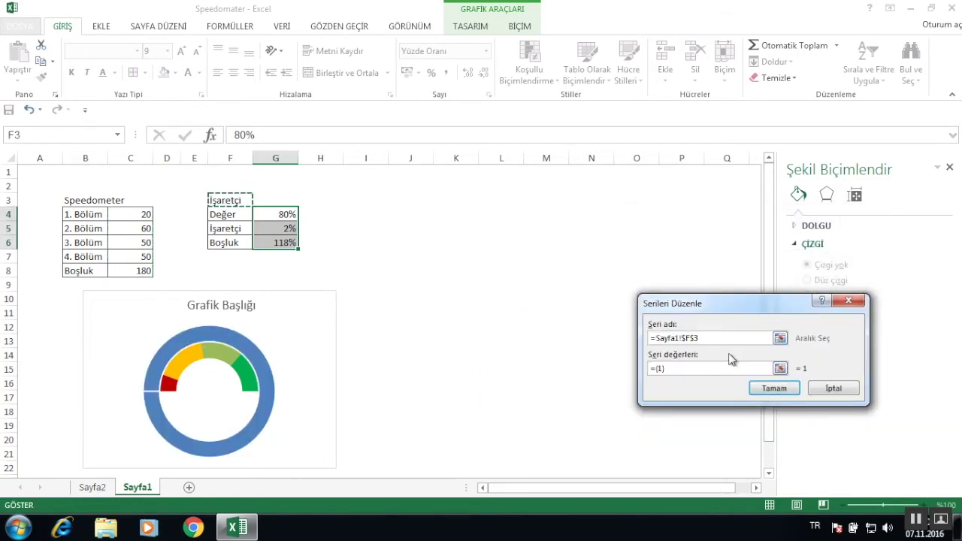
{"action": "left_click", "coordinate": [780, 368]}
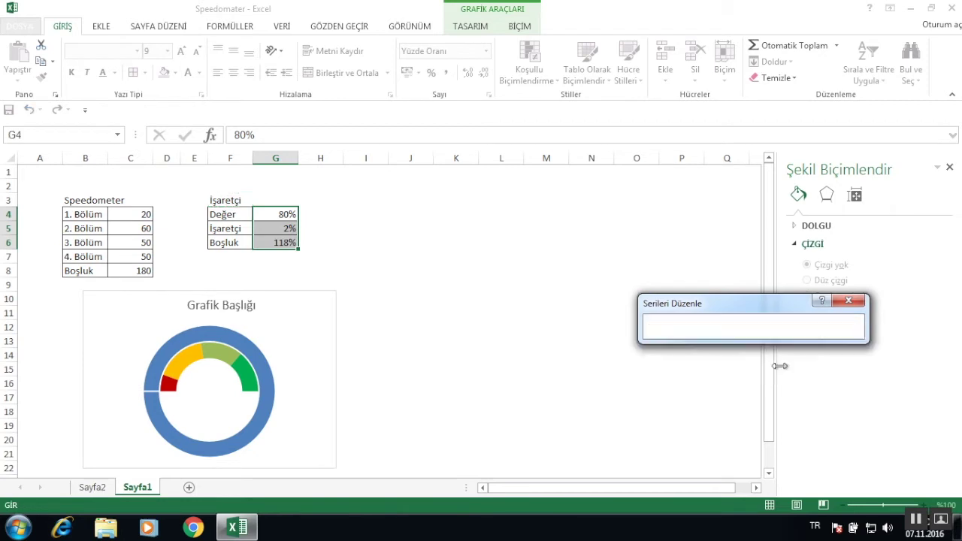
{"action": "left_click_drag", "start_coordinate": [282, 216], "coordinate": [297, 241]}
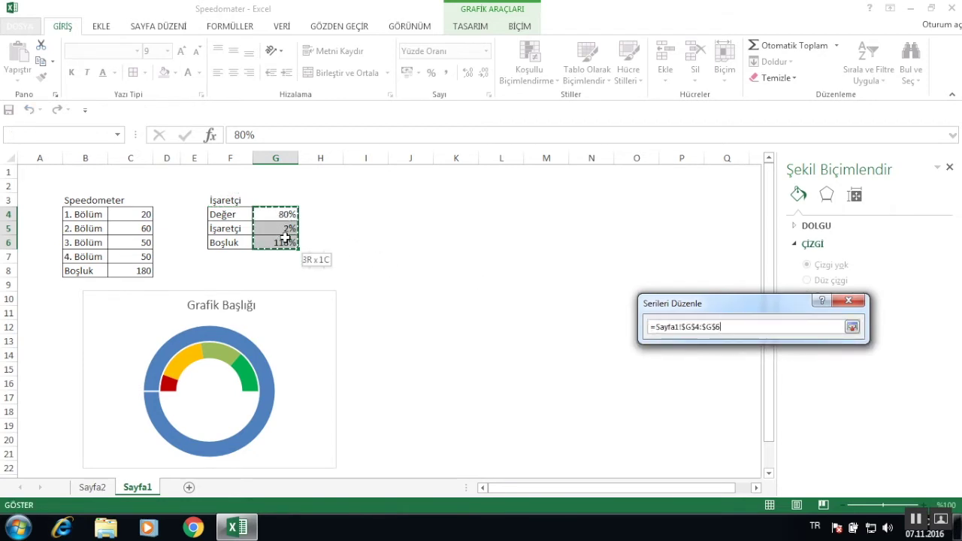
{"action": "key", "text": "Return"}
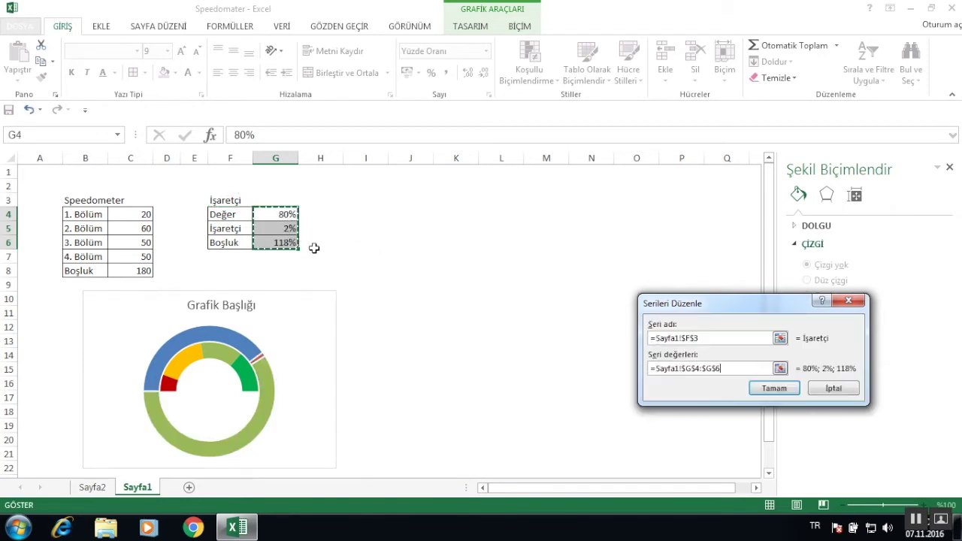
{"action": "left_click", "coordinate": [774, 388]}
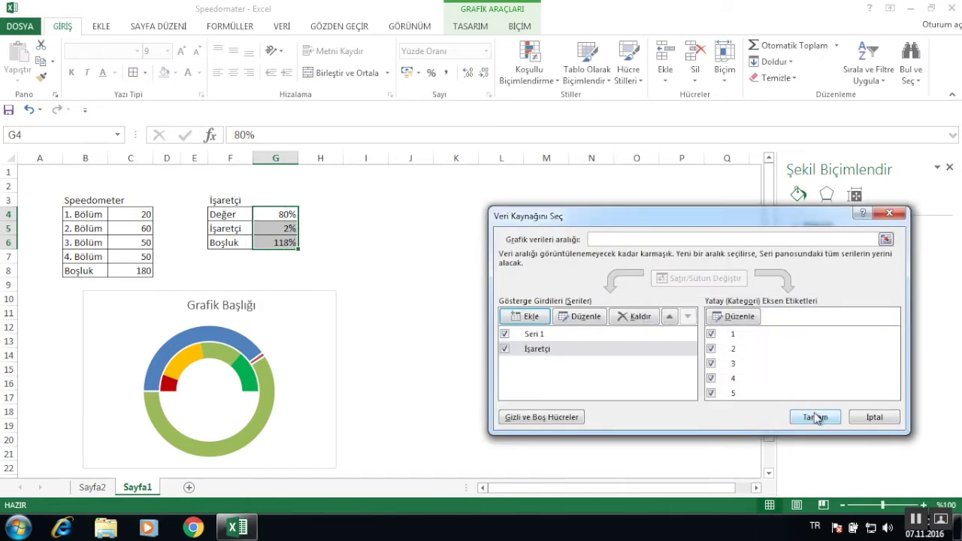
{"action": "left_click", "coordinate": [815, 417]}
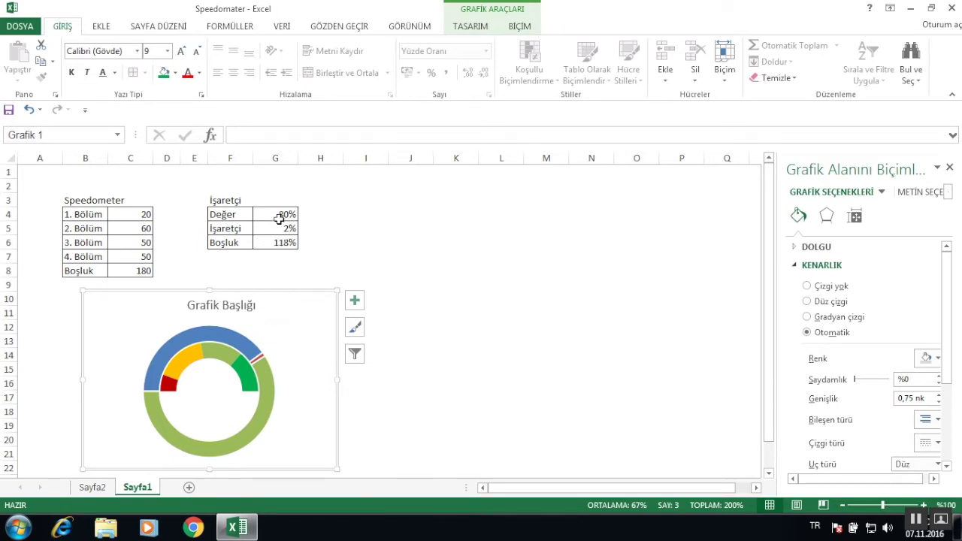
{"action": "left_click", "coordinate": [259, 355]}
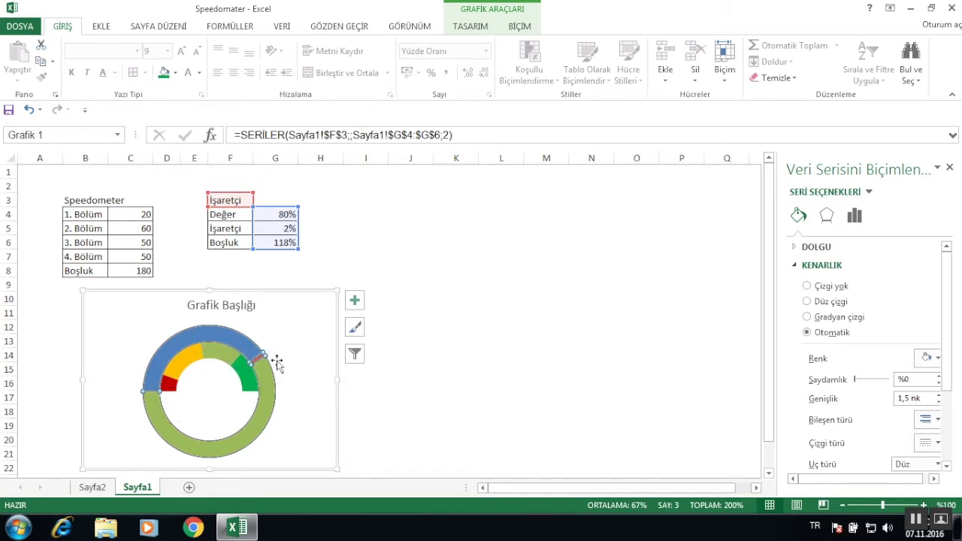
{"action": "mouse_move", "coordinate": [260, 380]}
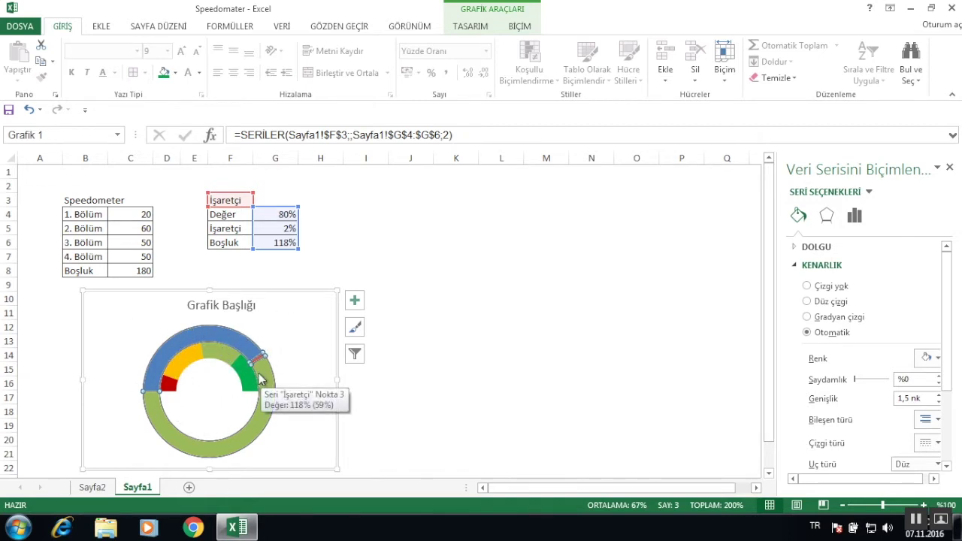
{"action": "left_click", "coordinate": [289, 344]}
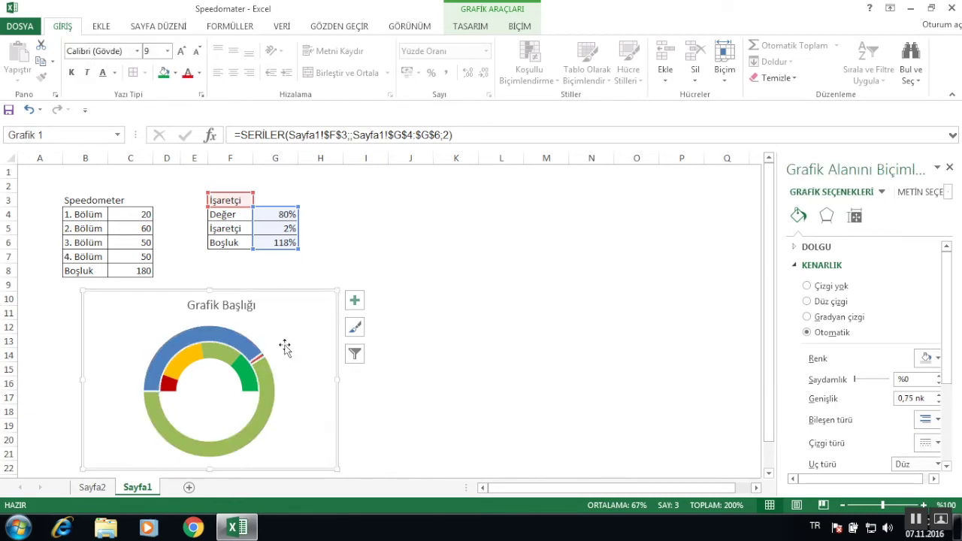
{"action": "right_click", "coordinate": [285, 338]}
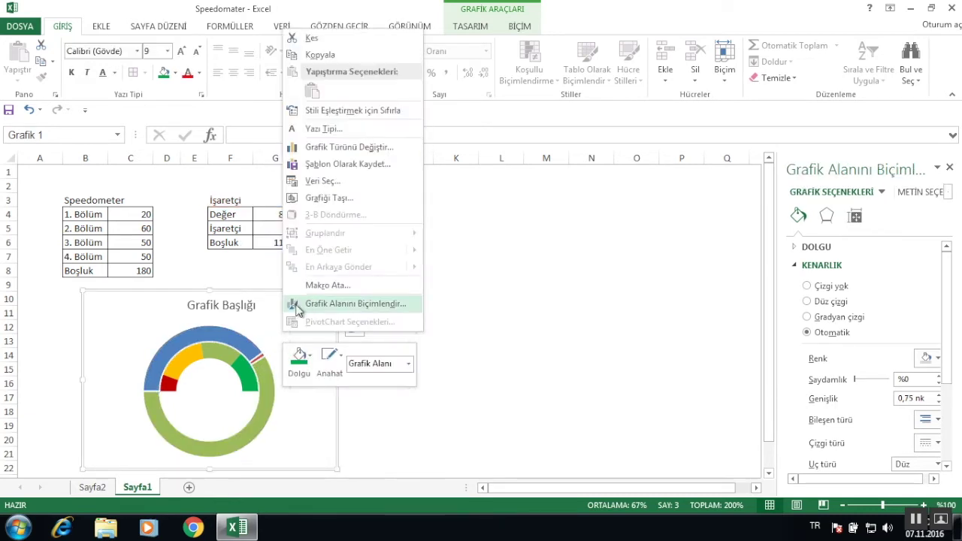
{"action": "left_click", "coordinate": [270, 319]}
{"action": "right_click", "coordinate": [274, 324]}
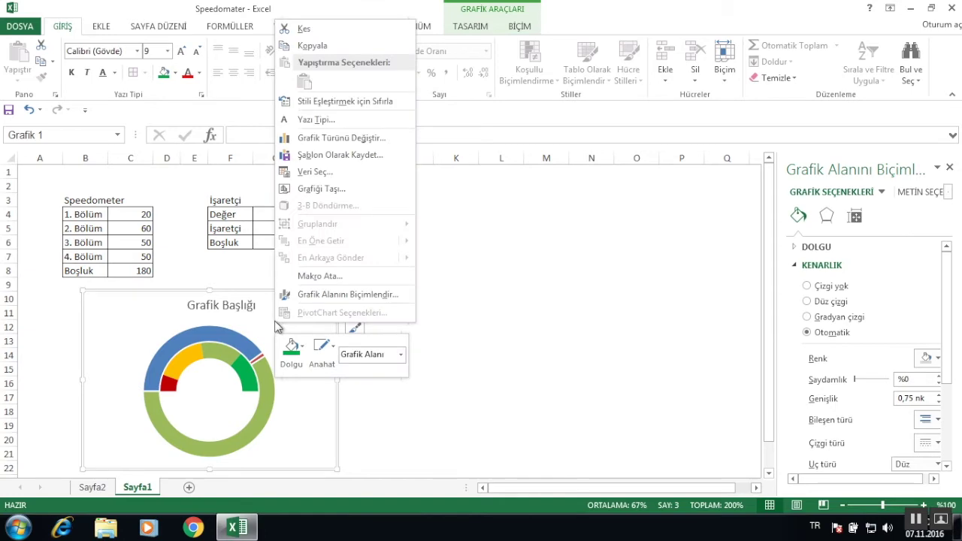
{"action": "left_click", "coordinate": [335, 139]}
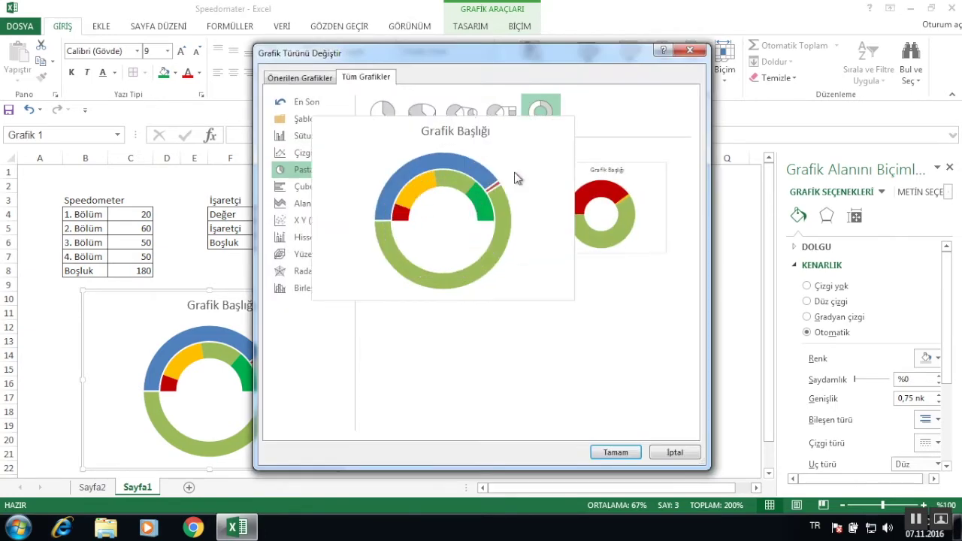
{"action": "left_click", "coordinate": [688, 53]}
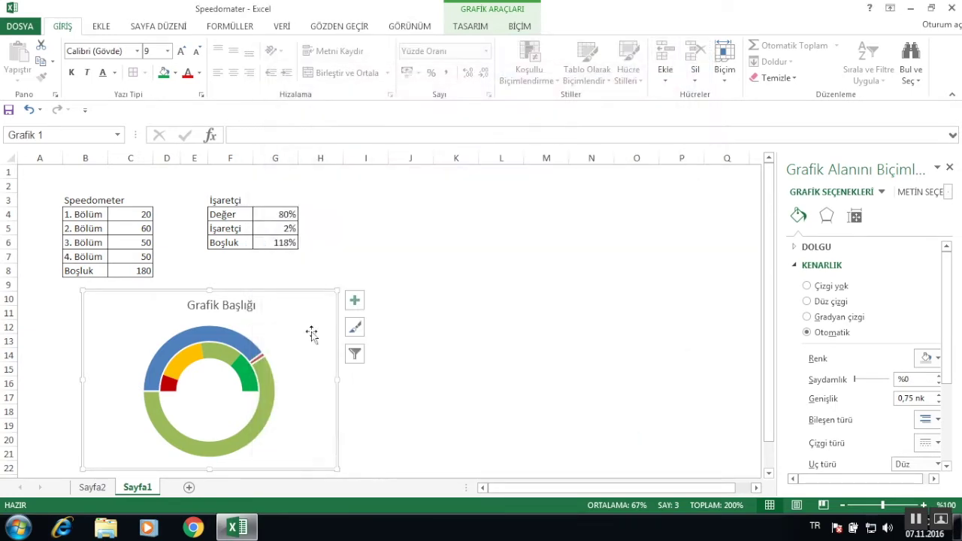
{"action": "left_click", "coordinate": [239, 345]}
- Change the İşaretçi series to a Pasta pie chart plotted on the İkincil Eksen
{"action": "right_click", "coordinate": [241, 344]}
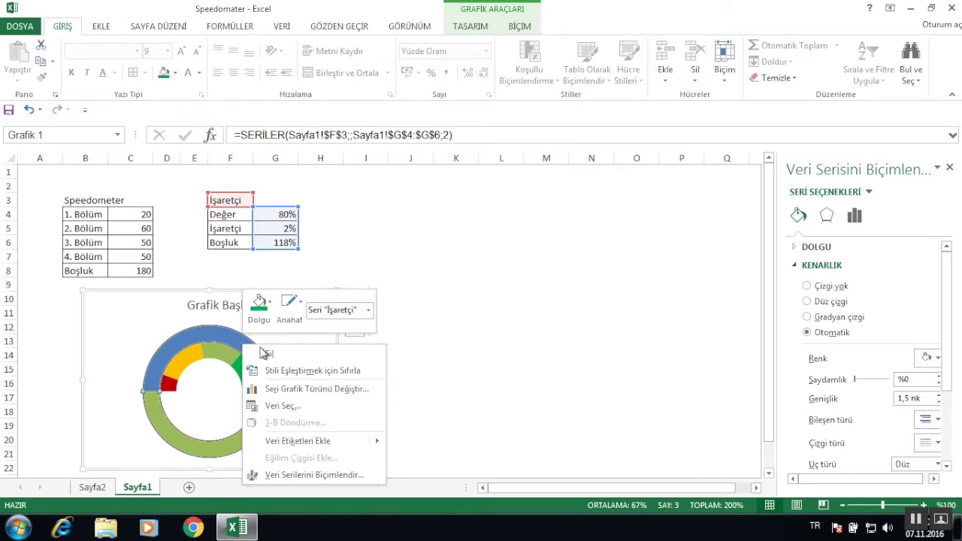
{"action": "left_click", "coordinate": [317, 389]}
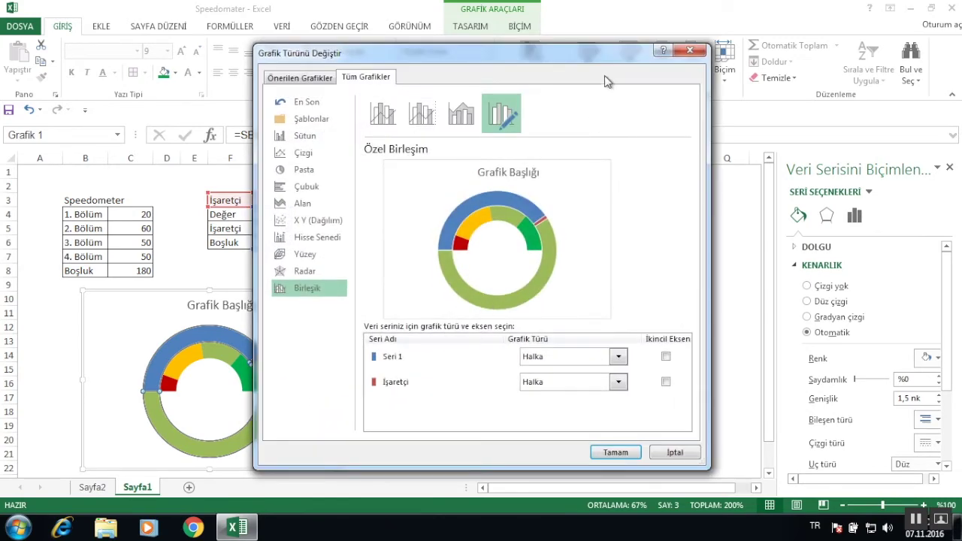
{"action": "left_click_drag", "start_coordinate": [608, 54], "coordinate": [686, 52]}
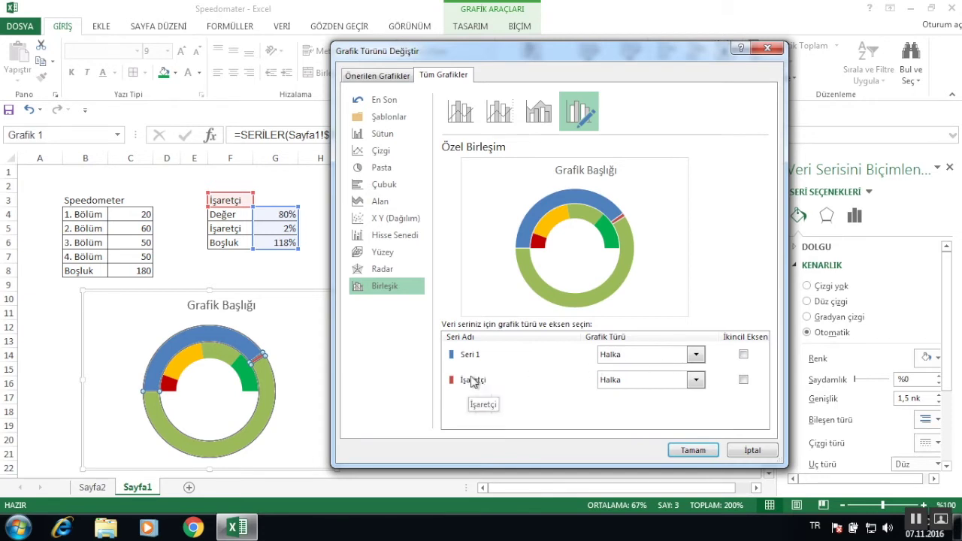
{"action": "left_click", "coordinate": [697, 382]}
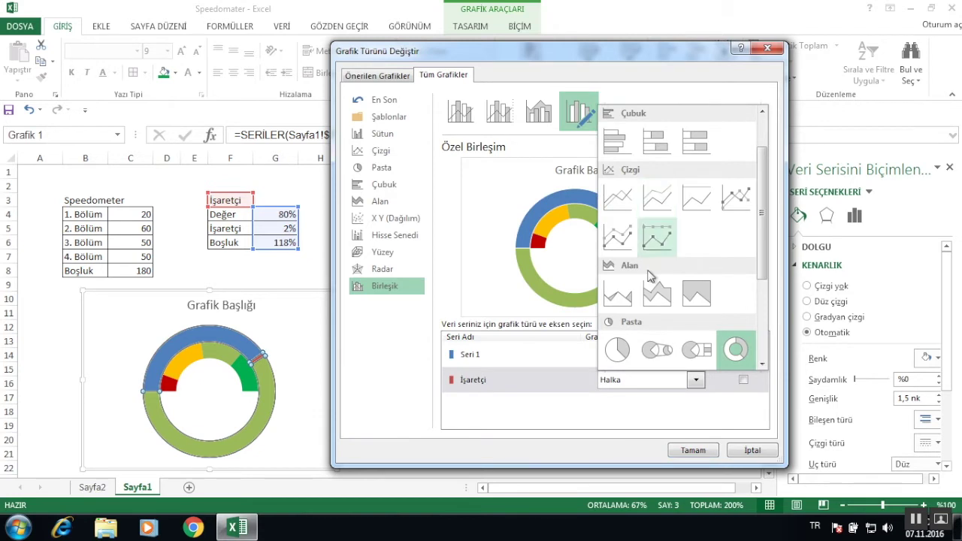
{"action": "left_click", "coordinate": [630, 342]}
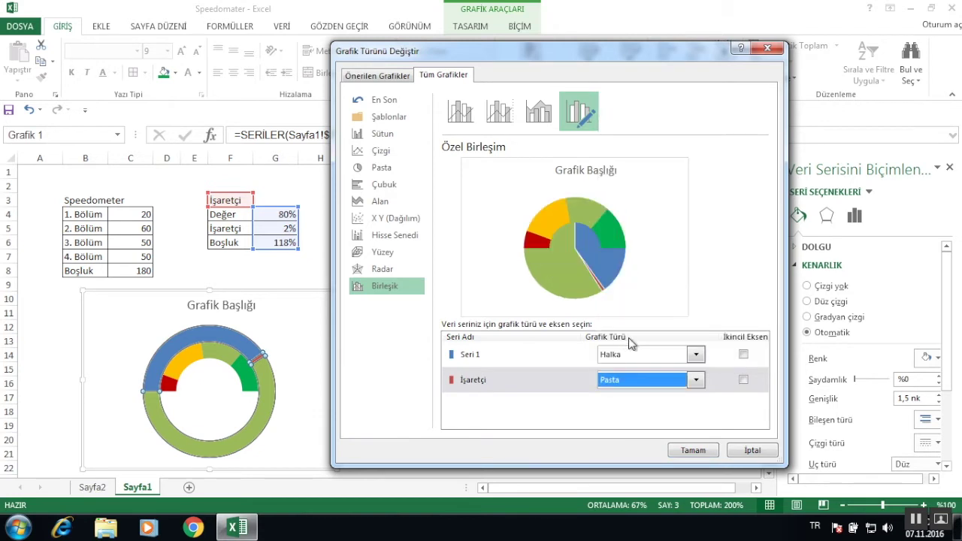
{"action": "left_click", "coordinate": [743, 380]}
{"action": "left_click", "coordinate": [693, 450]}
{"action": "left_click", "coordinate": [263, 374]}
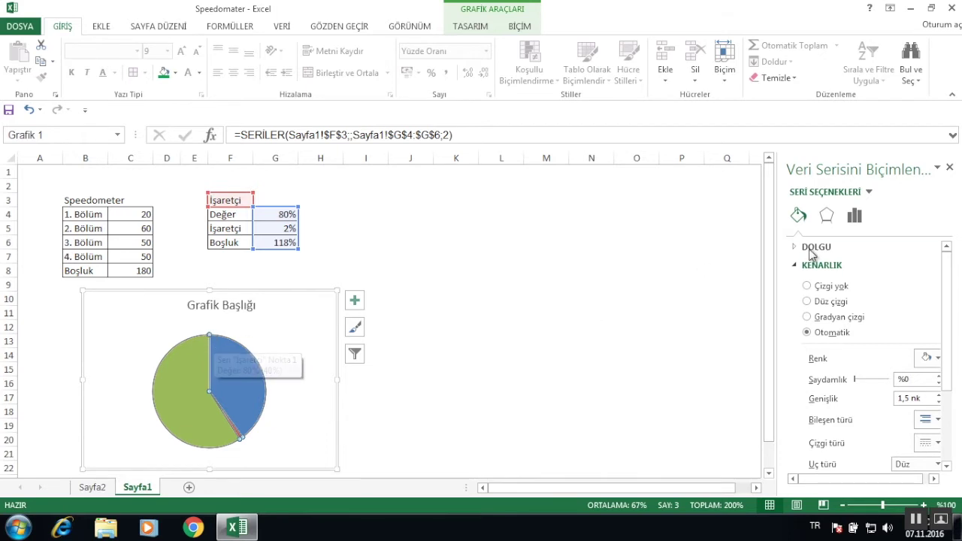
- Set the İşaretçi pie's first slice angle to 270°
{"action": "left_click", "coordinate": [853, 216]}
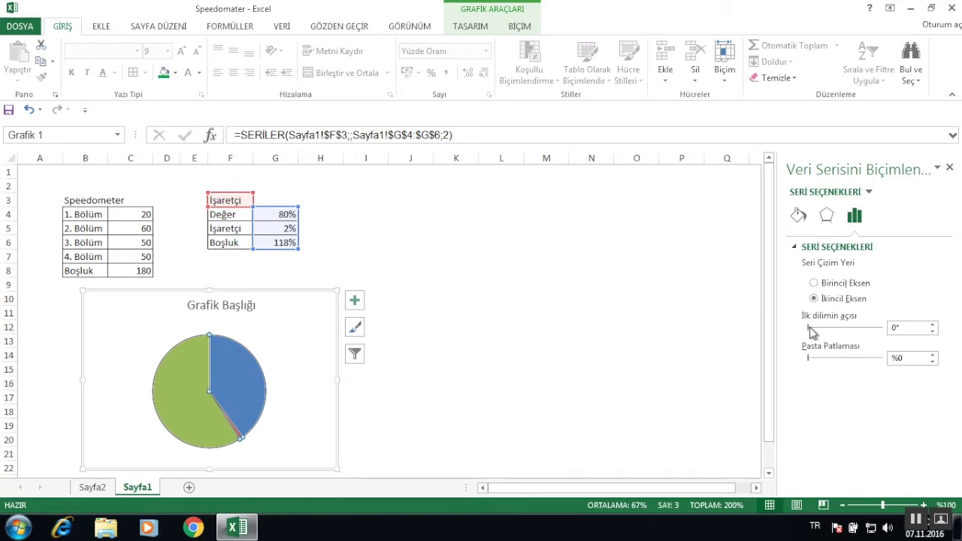
{"action": "left_click_drag", "start_coordinate": [901, 330], "coordinate": [889, 333]}
{"action": "type", "text": "270"}
{"action": "key", "text": "Return"}
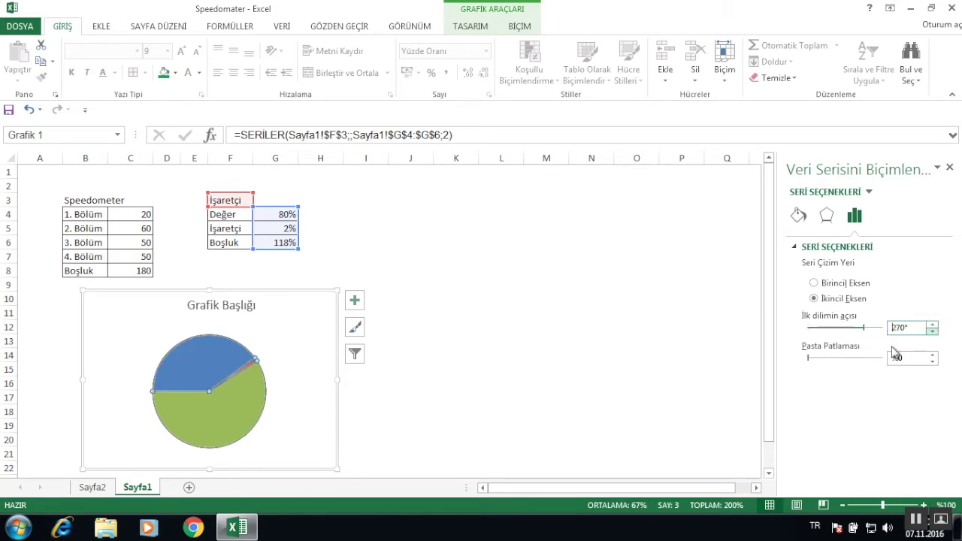
{"action": "left_click", "coordinate": [281, 376]}
{"action": "left_click", "coordinate": [262, 389]}
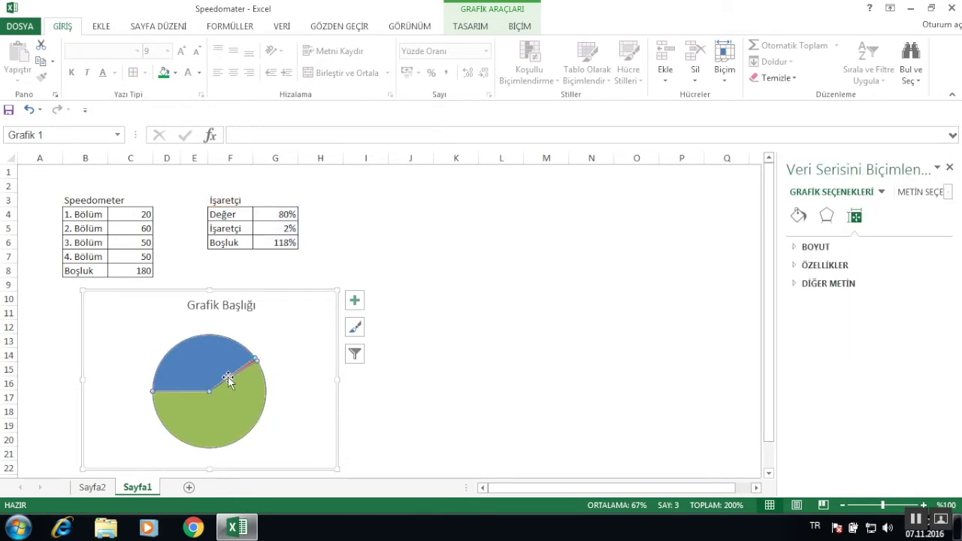
{"action": "left_click", "coordinate": [259, 359]}
{"action": "left_click", "coordinate": [275, 335]}
{"action": "left_click", "coordinate": [240, 356]}
{"action": "left_click", "coordinate": [242, 357]}
{"action": "left_click", "coordinate": [278, 328]}
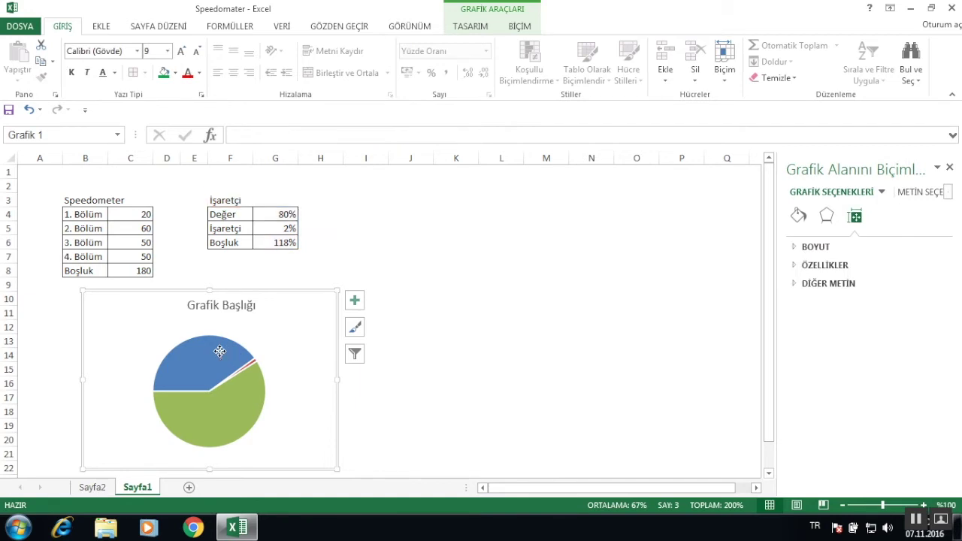
{"action": "right_click", "coordinate": [221, 351]}
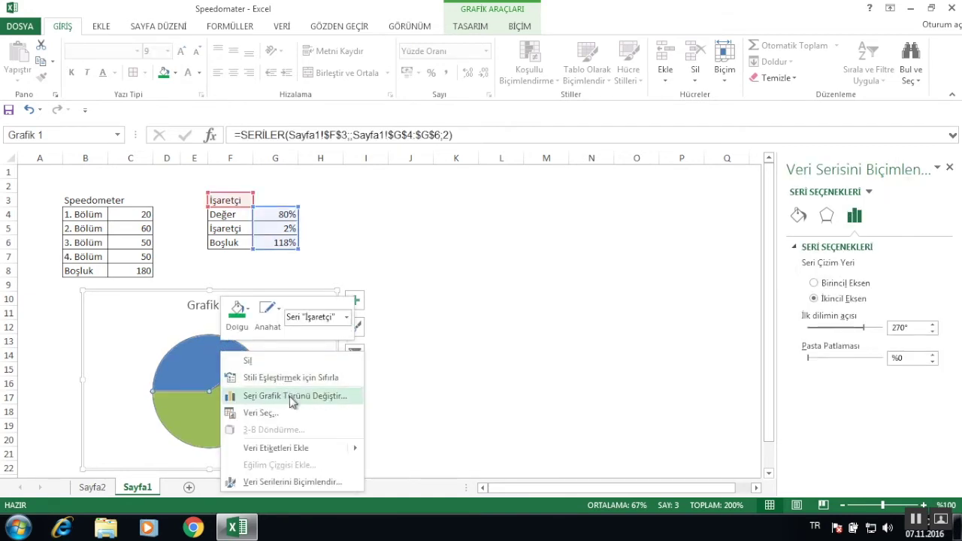
{"action": "left_click", "coordinate": [292, 396]}
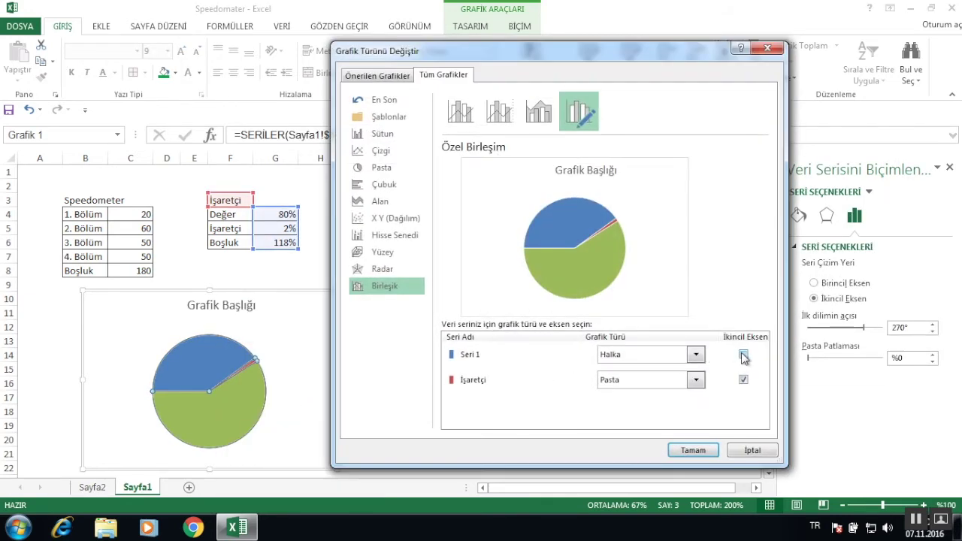
{"action": "left_click", "coordinate": [743, 356]}
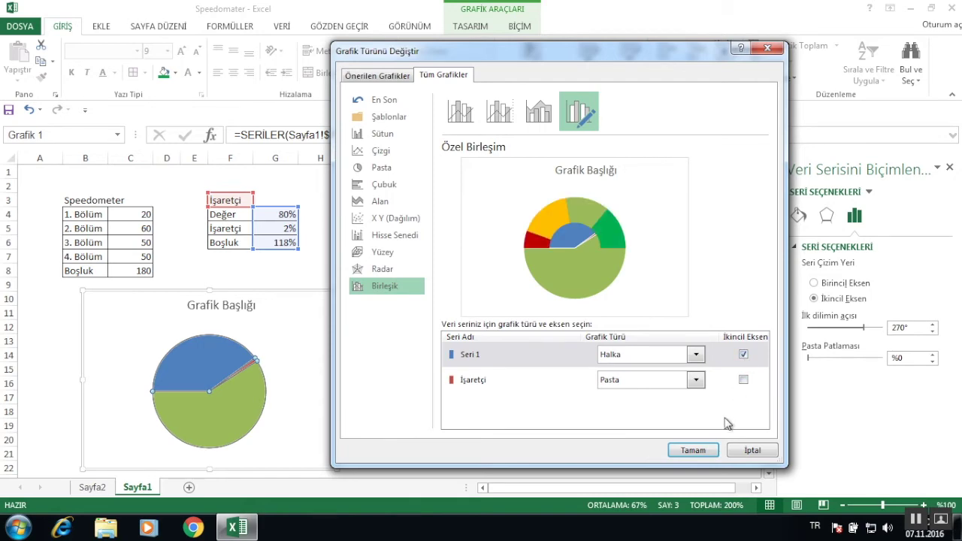
{"action": "left_click", "coordinate": [692, 450]}
{"action": "left_click", "coordinate": [513, 414]}
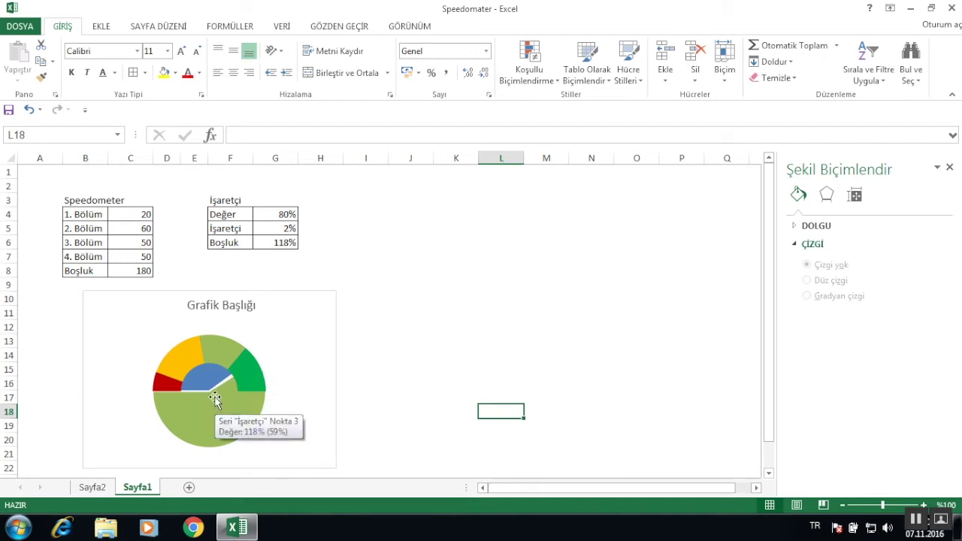
{"action": "left_click", "coordinate": [229, 390]}
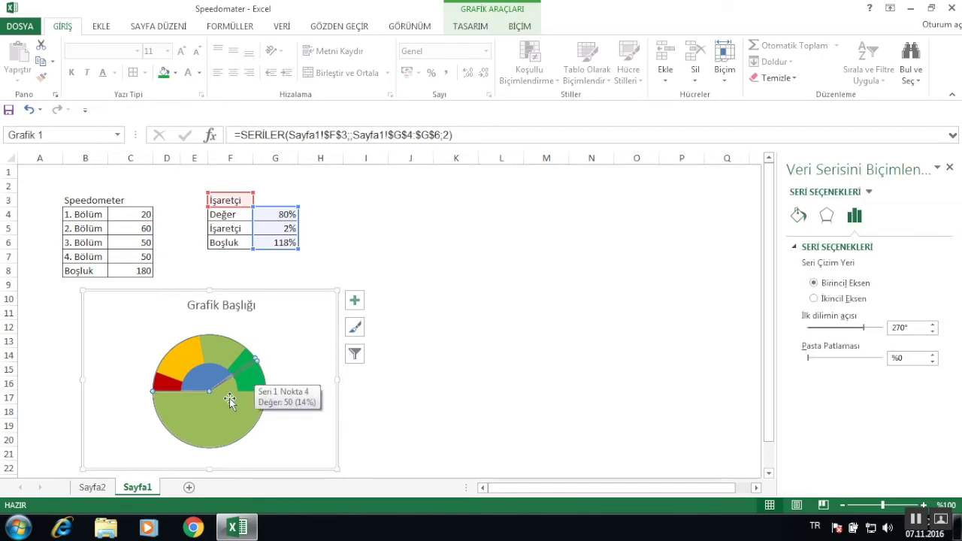
{"action": "left_click", "coordinate": [226, 400]}
{"action": "right_click", "coordinate": [225, 402]}
{"action": "mouse_move", "coordinate": [276, 357]}
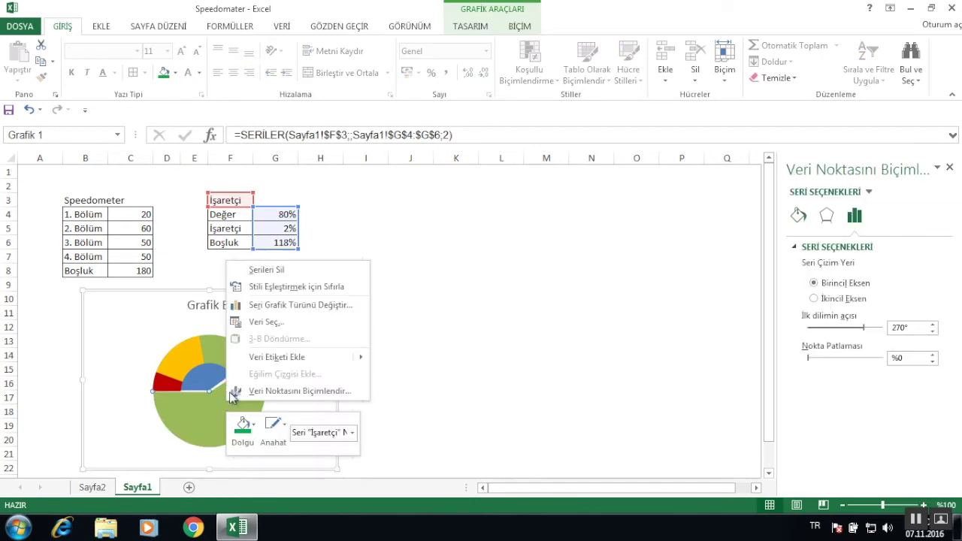
{"action": "left_click", "coordinate": [338, 307]}
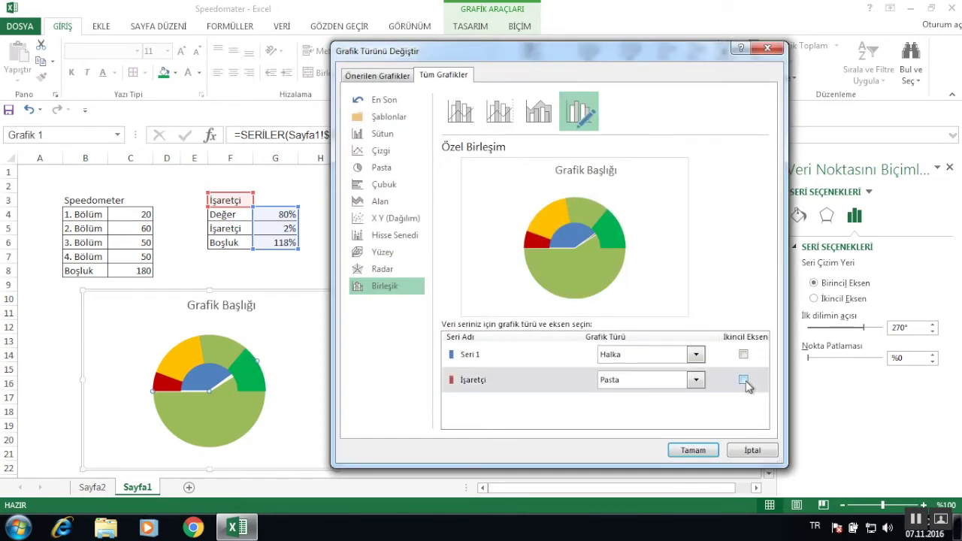
{"action": "left_click", "coordinate": [743, 381]}
{"action": "left_click", "coordinate": [695, 450]}
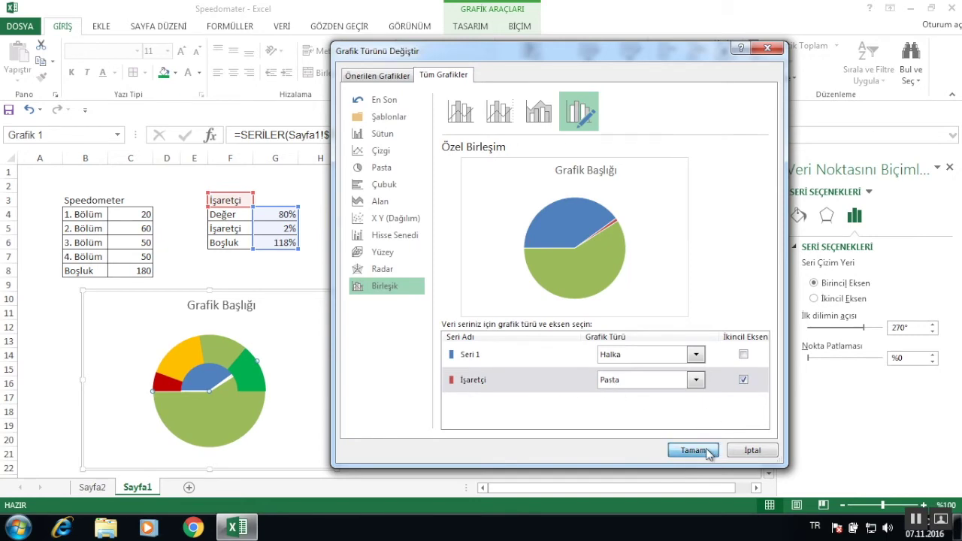
{"action": "left_click", "coordinate": [253, 381]}
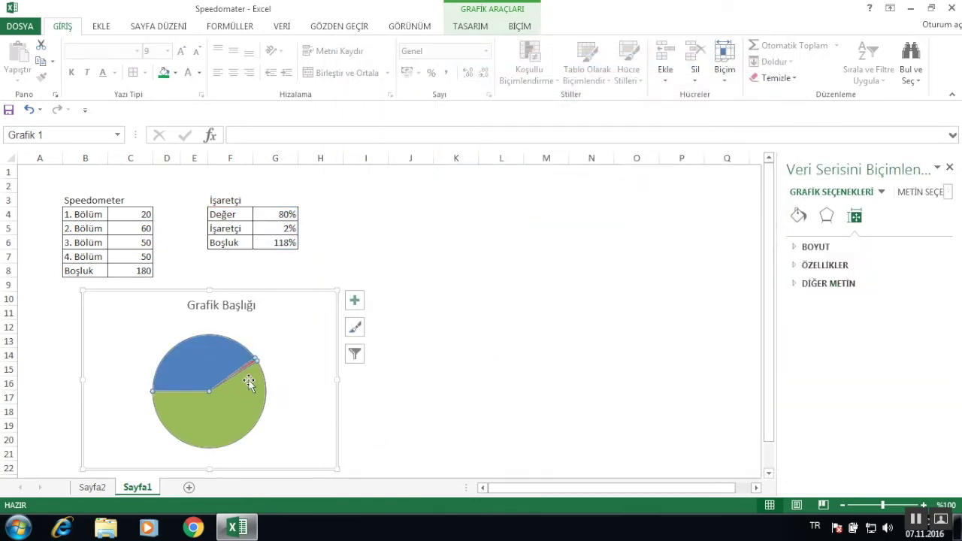
{"action": "left_click", "coordinate": [255, 365]}
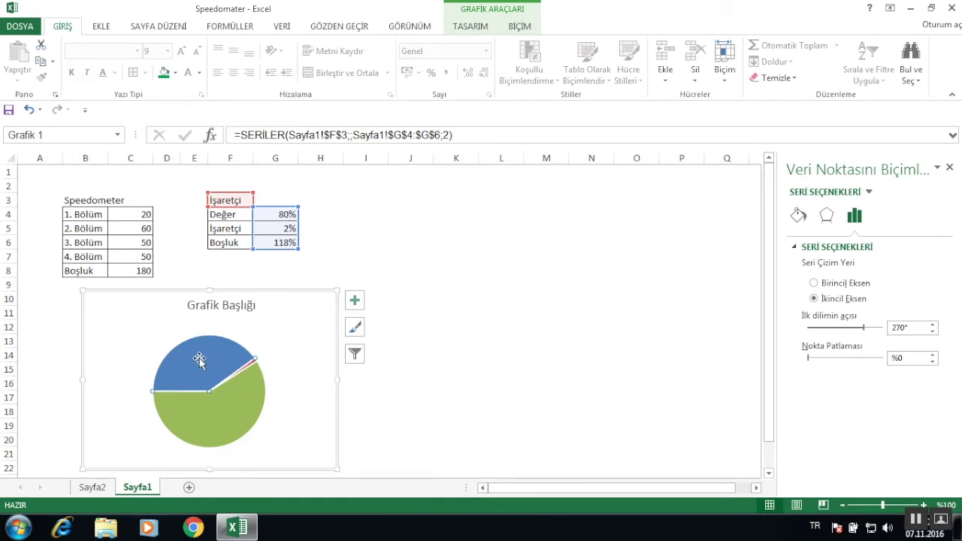
- Review the İşaretçi cells F5:G5 holding 2% and the formula in G6
{"action": "left_click_drag", "start_coordinate": [239, 227], "coordinate": [278, 229]}
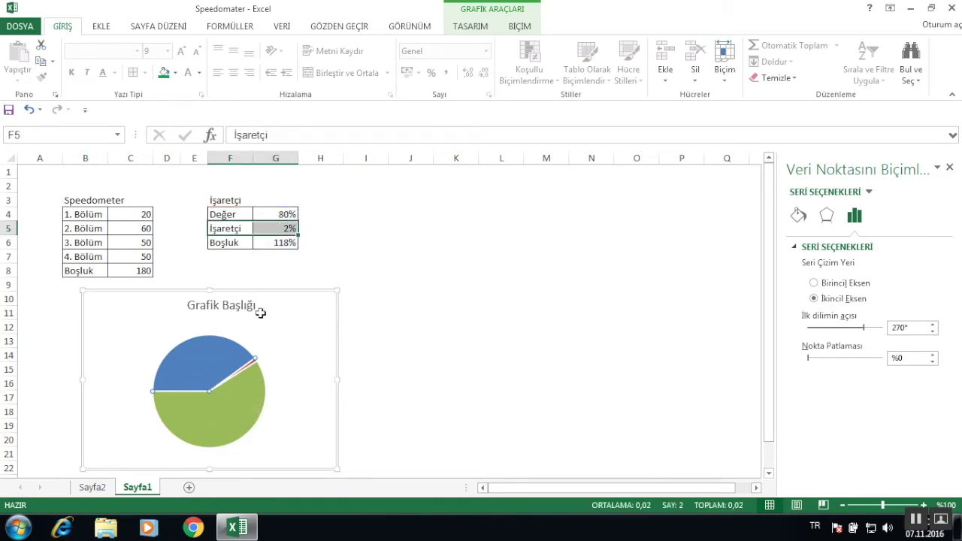
{"action": "left_click", "coordinate": [285, 225]}
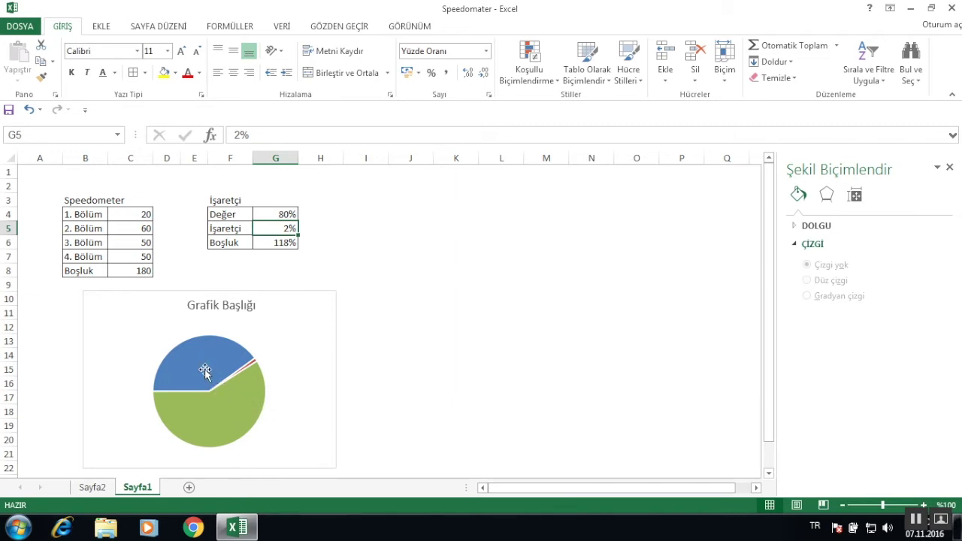
{"action": "left_click", "coordinate": [278, 243]}
{"action": "left_click", "coordinate": [287, 228]}
{"action": "left_click_drag", "start_coordinate": [239, 229], "coordinate": [281, 229]}
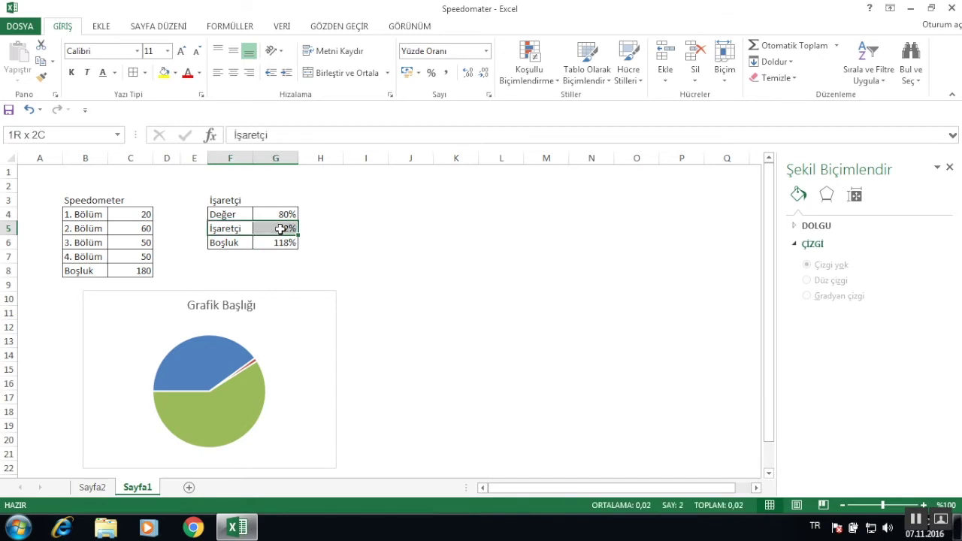
- Select the blue value slice of the İşaretçi pie for formatting
{"action": "left_click", "coordinate": [225, 358]}
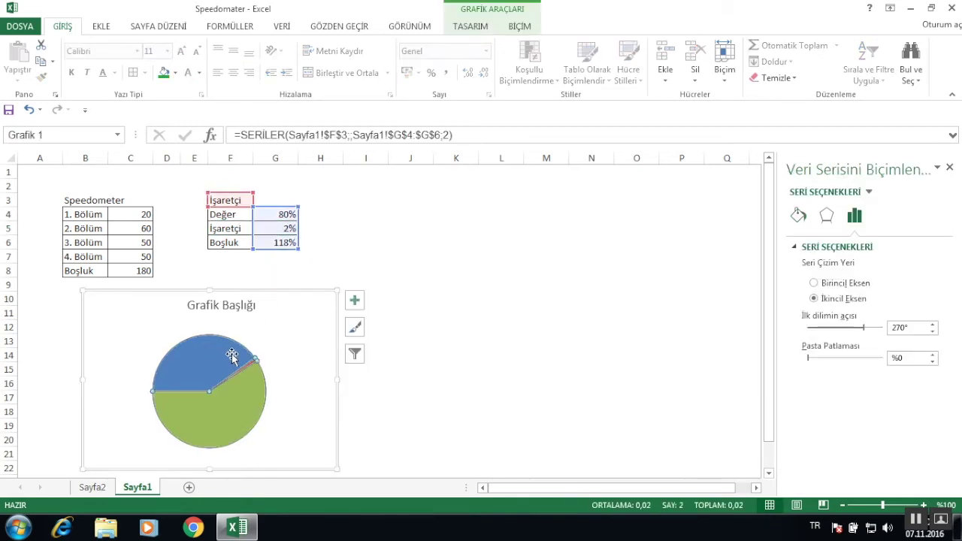
{"action": "left_click", "coordinate": [233, 356]}
{"action": "right_click", "coordinate": [227, 355]}
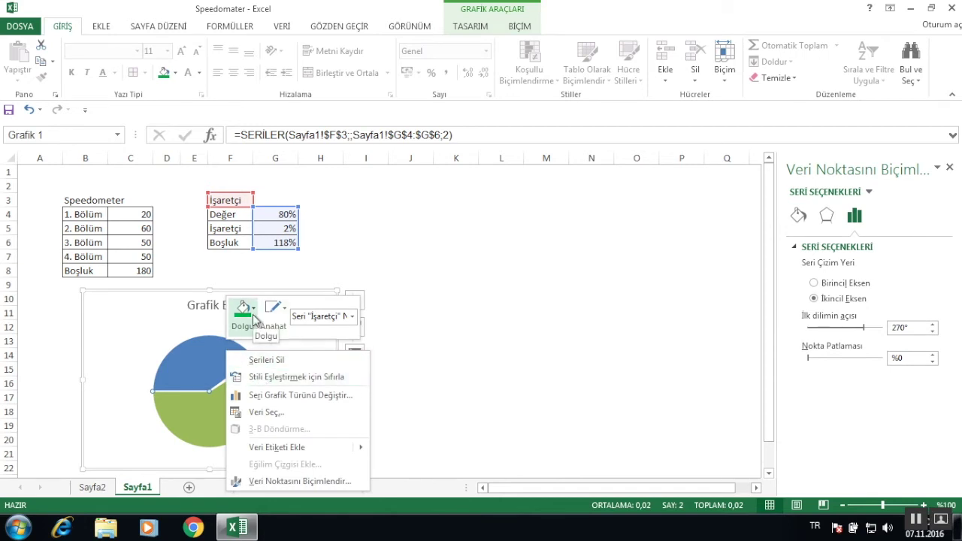
- Set the blue 80% slice and the large 118% remainder slice to No Fill (Dolgu Yok)
{"action": "left_click", "coordinate": [246, 314]}
{"action": "left_click", "coordinate": [255, 218]}
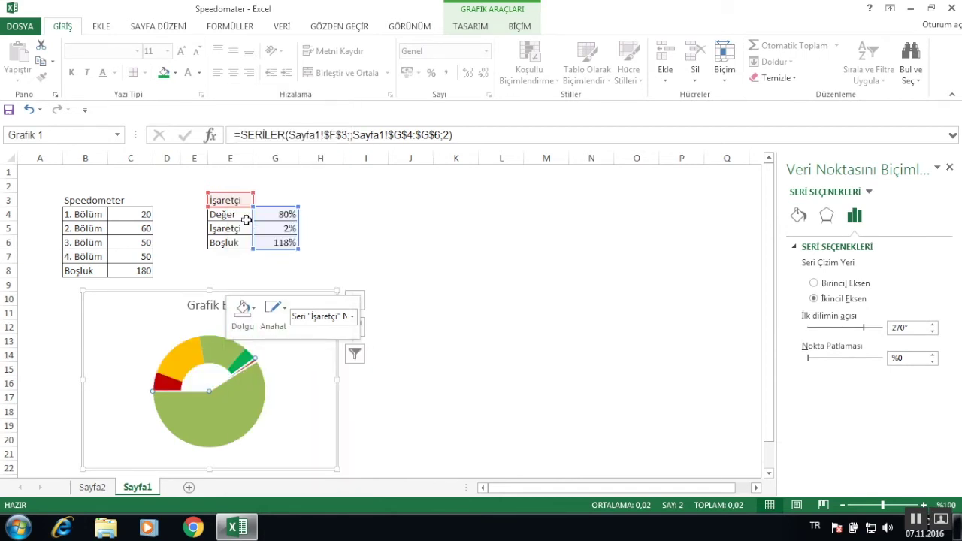
{"action": "right_click", "coordinate": [232, 403]}
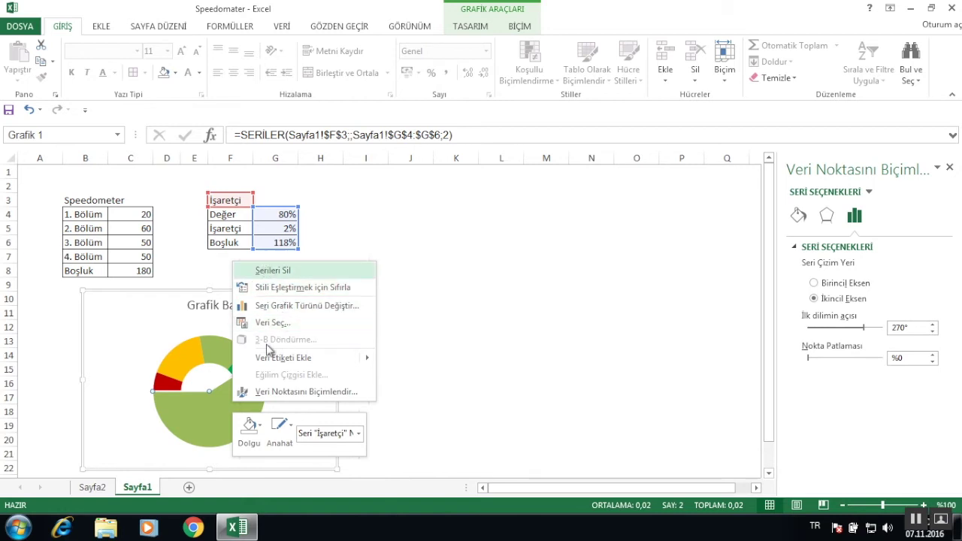
{"action": "left_click", "coordinate": [268, 428]}
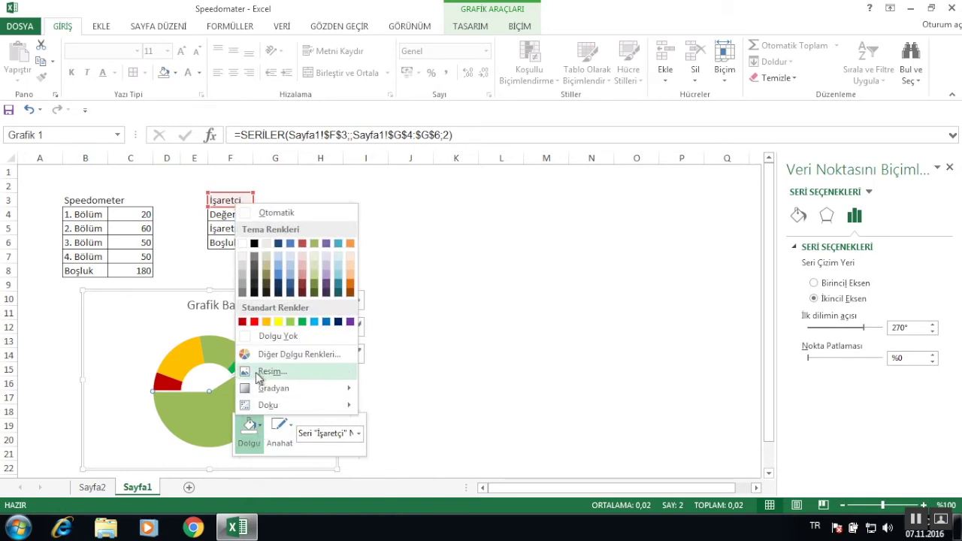
{"action": "left_click", "coordinate": [272, 353]}
- Single out the thin 2% needle slice, check its formatting options, and select needle-width cell G5
{"action": "left_click", "coordinate": [275, 365]}
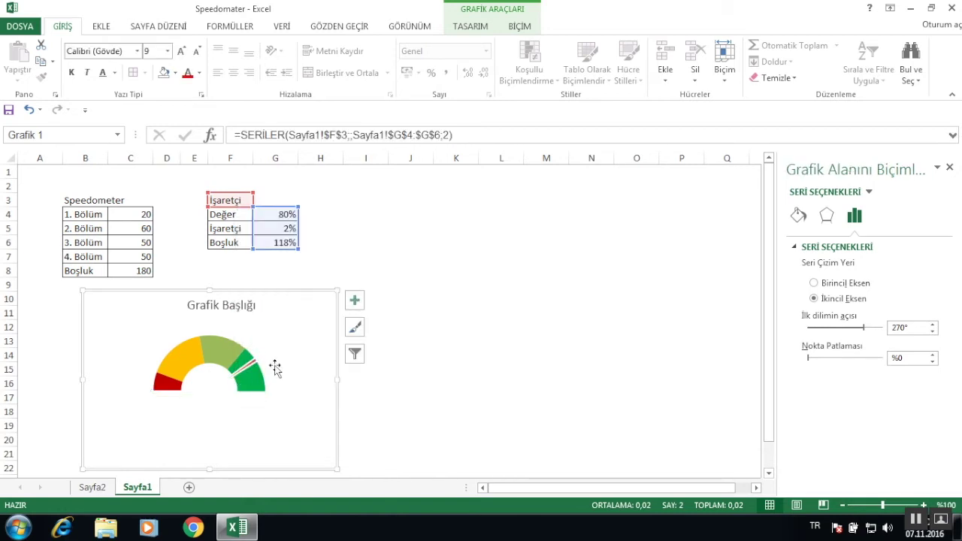
{"action": "left_click", "coordinate": [261, 373]}
{"action": "left_click", "coordinate": [255, 365]}
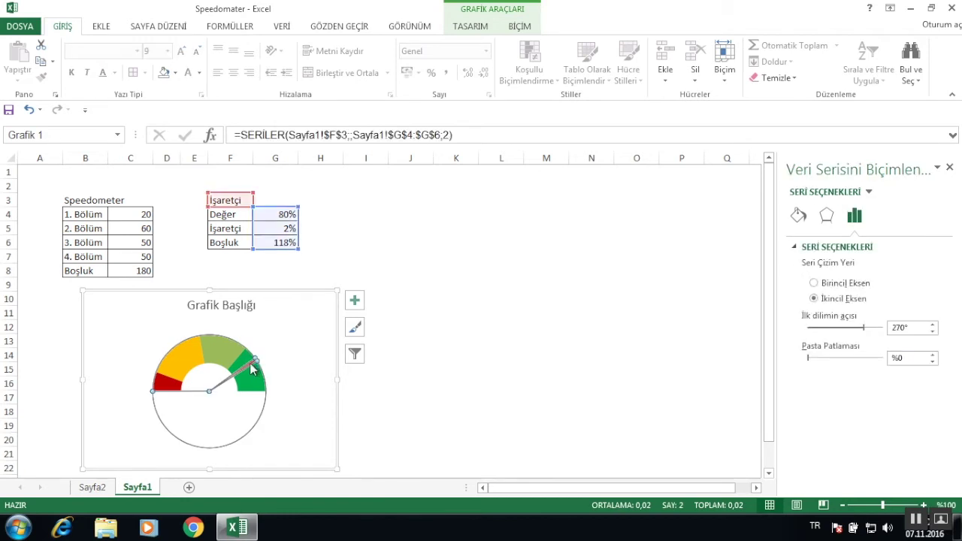
{"action": "left_click", "coordinate": [252, 367]}
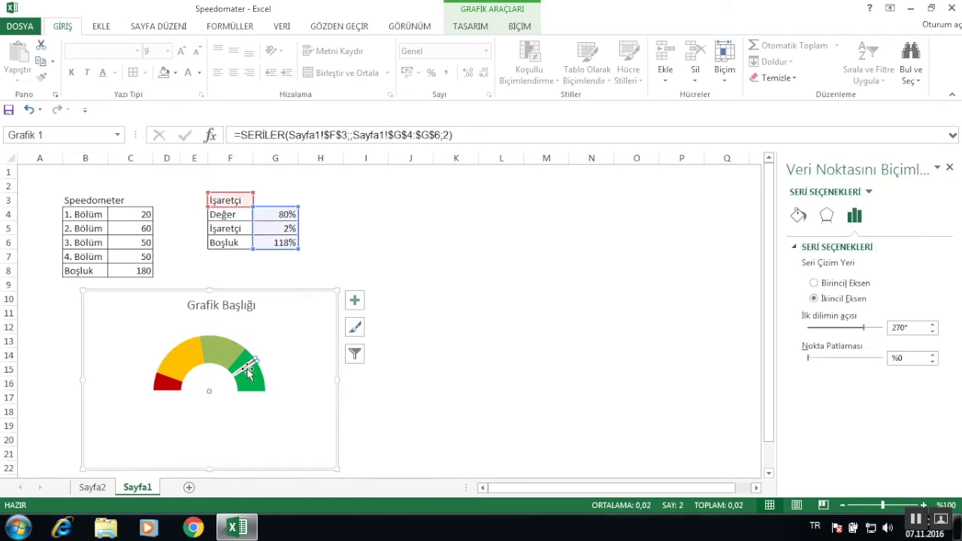
{"action": "right_click", "coordinate": [252, 365]}
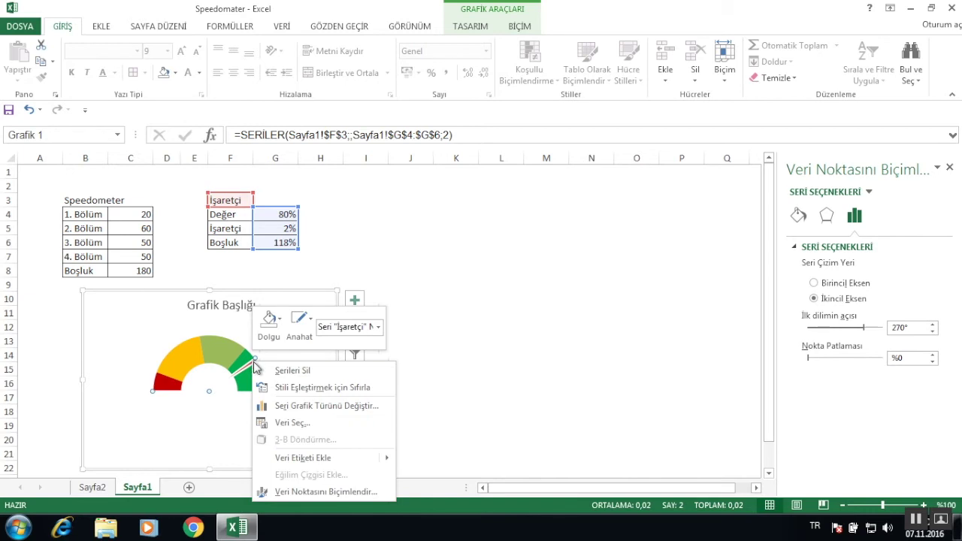
{"action": "key", "text": "Escape"}
{"action": "right_click", "coordinate": [252, 368]}
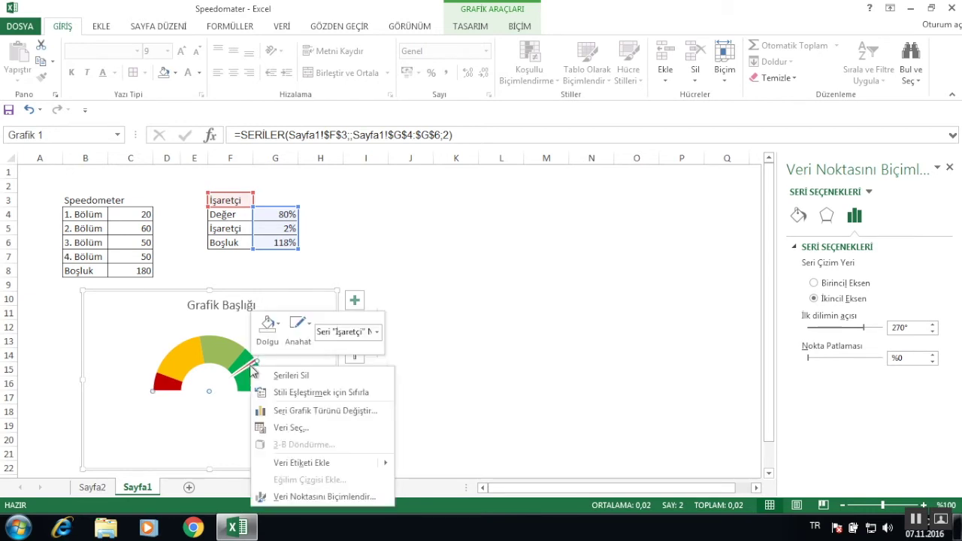
{"action": "key", "text": "Escape"}
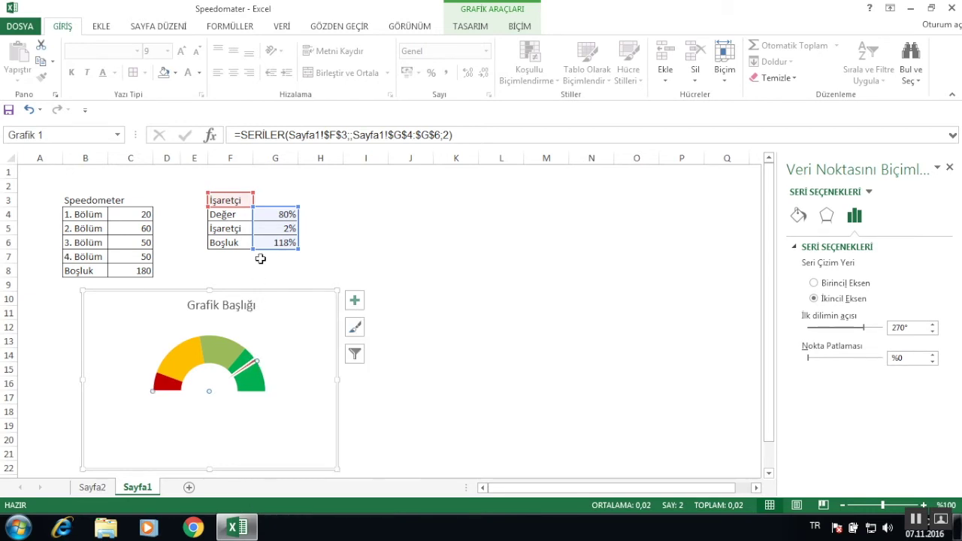
{"action": "left_click", "coordinate": [276, 228]}
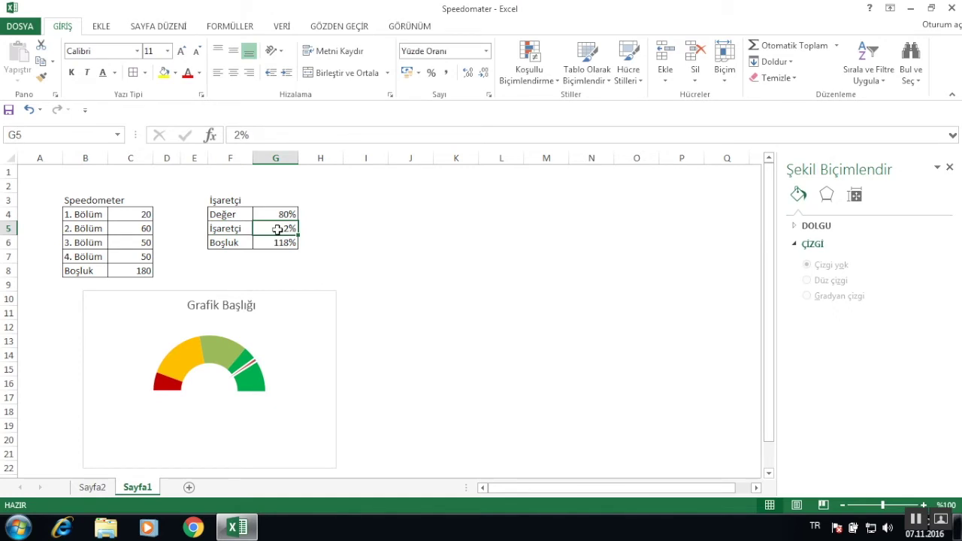
- Set the needle width in G5 to 10% and fill the needle slice black
{"action": "type", "text": "10"}
{"action": "key", "text": "Return"}
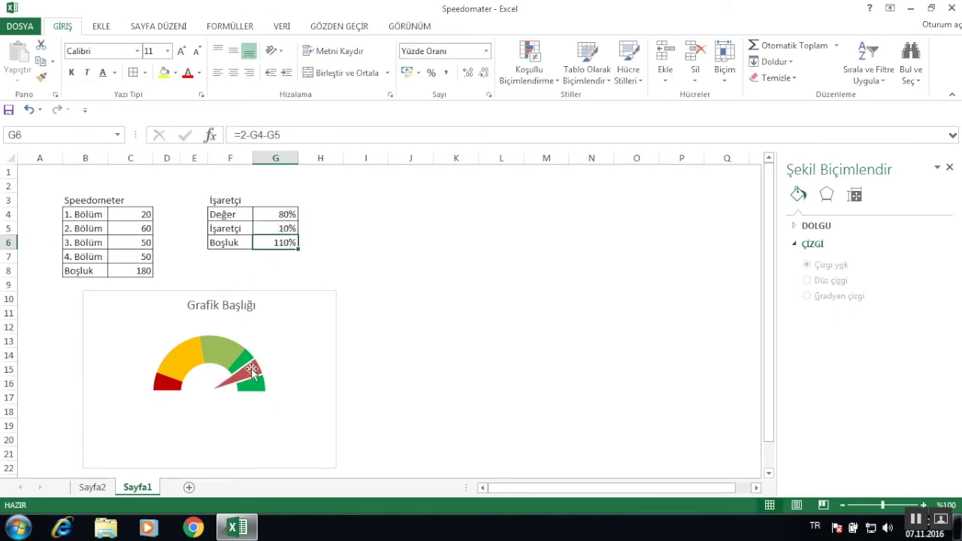
{"action": "left_click", "coordinate": [252, 370]}
{"action": "left_click", "coordinate": [254, 368]}
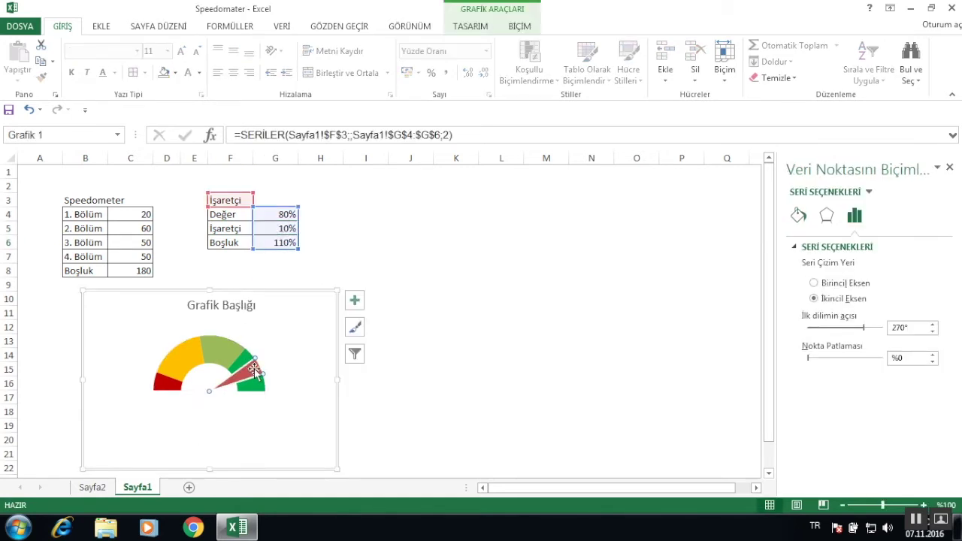
{"action": "right_click", "coordinate": [254, 370]}
{"action": "left_click", "coordinate": [285, 338]}
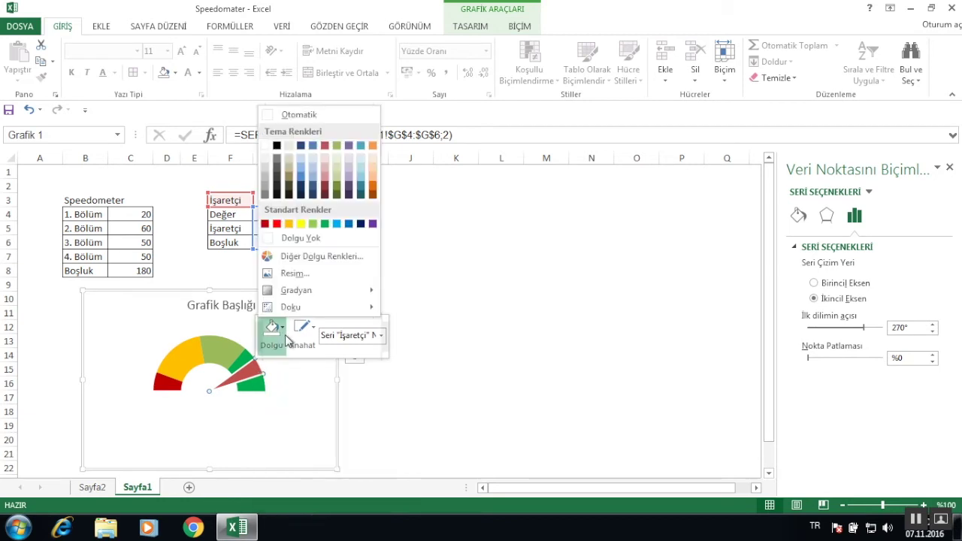
{"action": "left_click", "coordinate": [277, 147]}
- Try needle widths of 1% and then 2% in G5
{"action": "left_click", "coordinate": [284, 225]}
{"action": "type", "text": "1"}
{"action": "key", "text": "Return"}
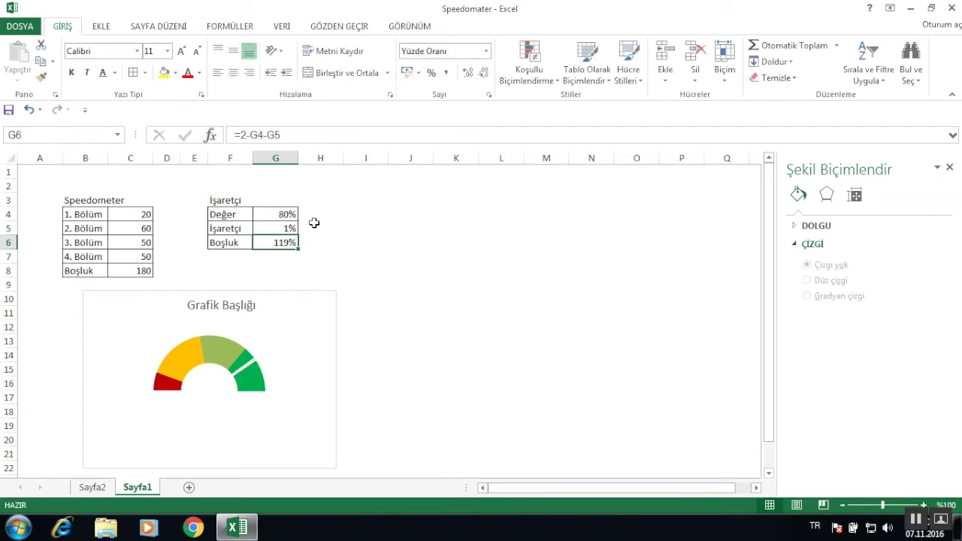
{"action": "key", "text": "Up"}
{"action": "type", "text": "2"}
{"action": "key", "text": "Return"}
- Try a 3% needle width, then reset G5 back to 2%
{"action": "left_click", "coordinate": [279, 225]}
{"action": "type", "text": "3"}
{"action": "key", "text": "Return"}
{"action": "left_click", "coordinate": [246, 363]}
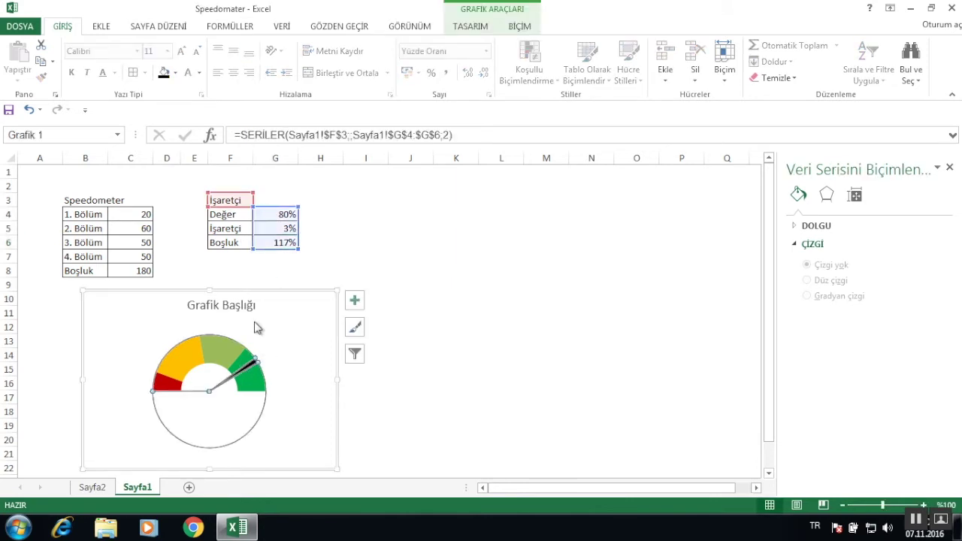
{"action": "left_click", "coordinate": [251, 366]}
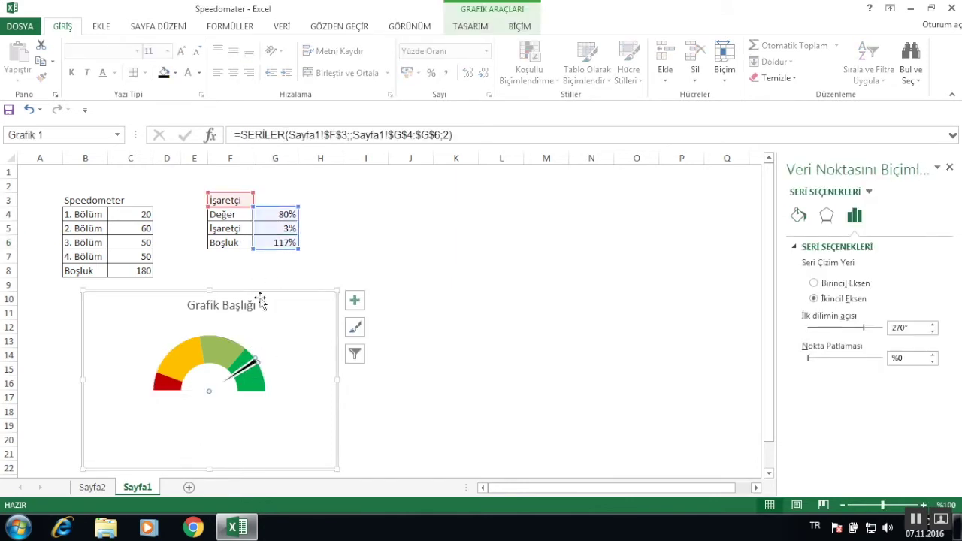
{"action": "left_click", "coordinate": [272, 232]}
{"action": "type", "text": "2"}
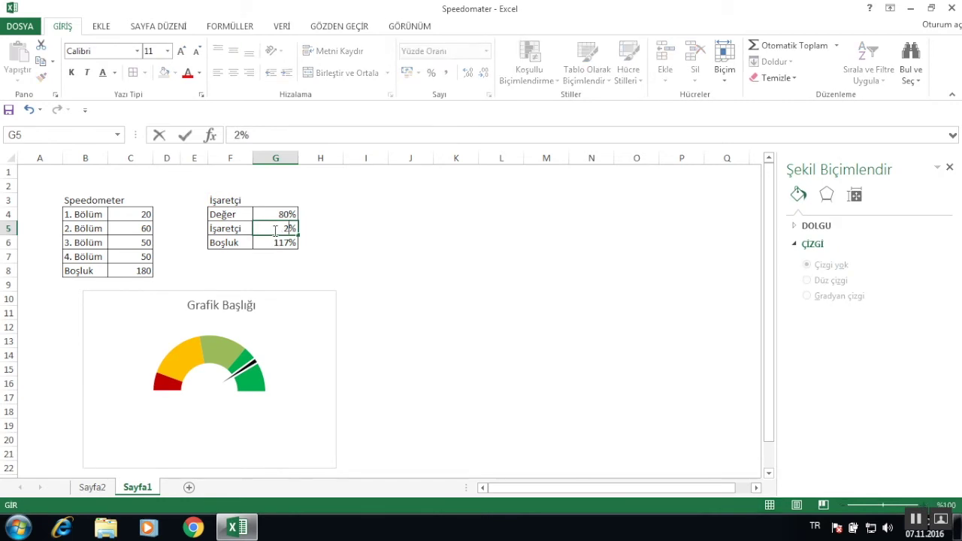
{"action": "key", "text": "Return"}
- Enlarge the speedometer chart by widening it to the right and making it much taller
{"action": "left_click", "coordinate": [290, 342]}
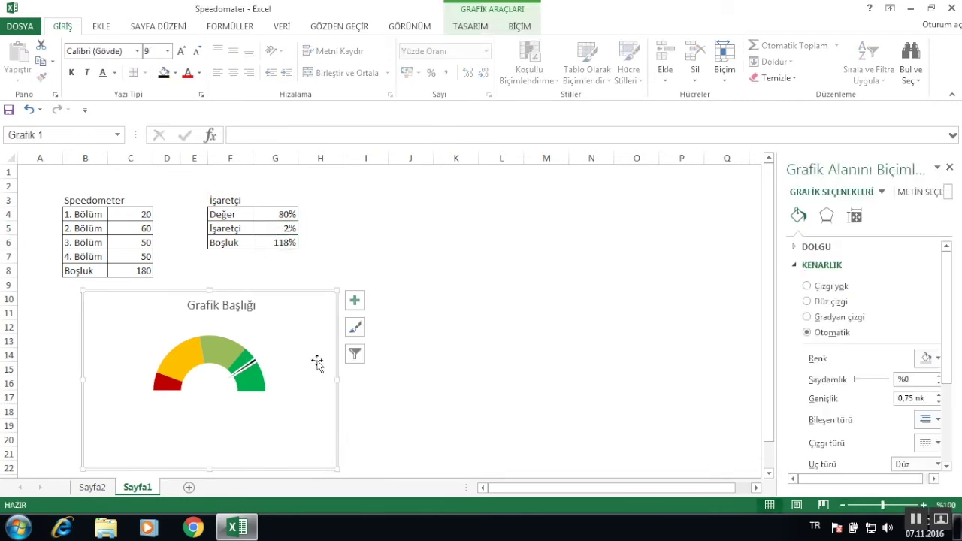
{"action": "left_click_drag", "start_coordinate": [337, 380], "coordinate": [399, 376]}
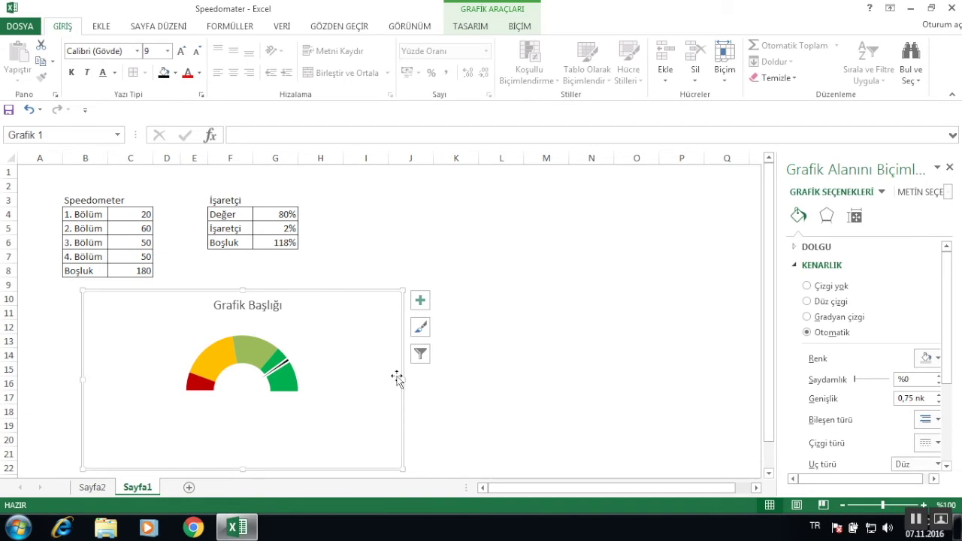
{"action": "left_click_drag", "start_coordinate": [242, 467], "coordinate": [244, 481]}
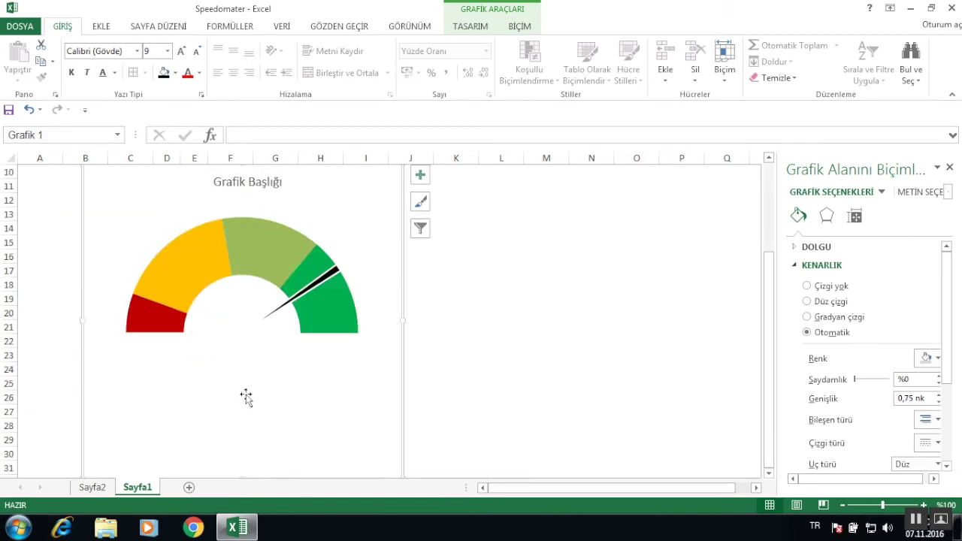
{"action": "left_click", "coordinate": [418, 299]}
{"action": "scroll", "coordinate": [455, 303], "scroll_direction": "up", "scroll_amount": 3}
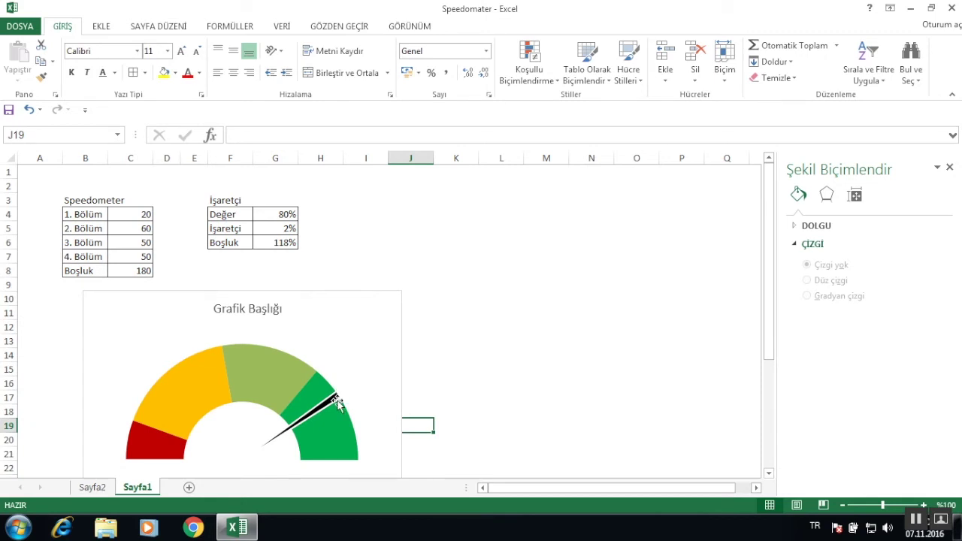
{"action": "left_click", "coordinate": [279, 214]}
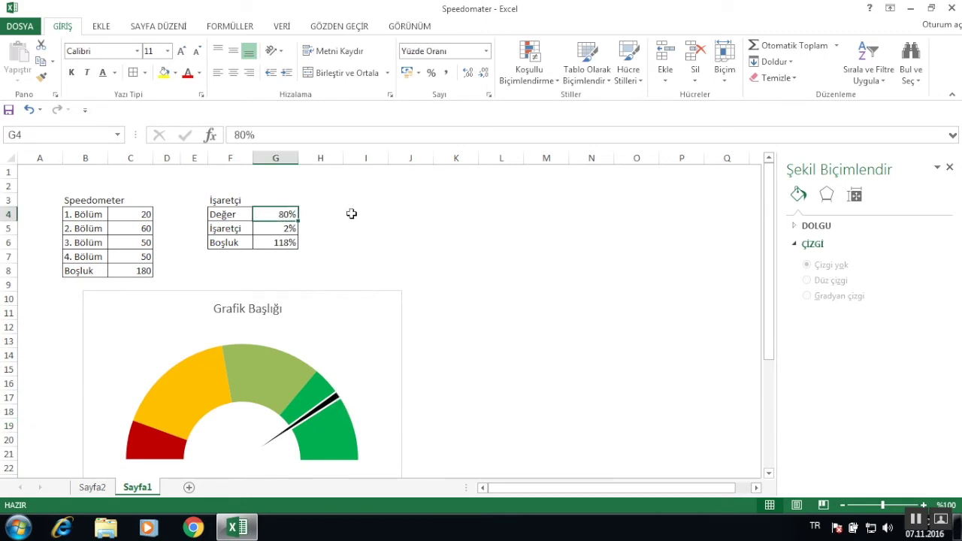
- Set Değer in G4 to 30% and review the İşaretçi values in G4:G6
{"action": "type", "text": "30"}
{"action": "key", "text": "Return"}
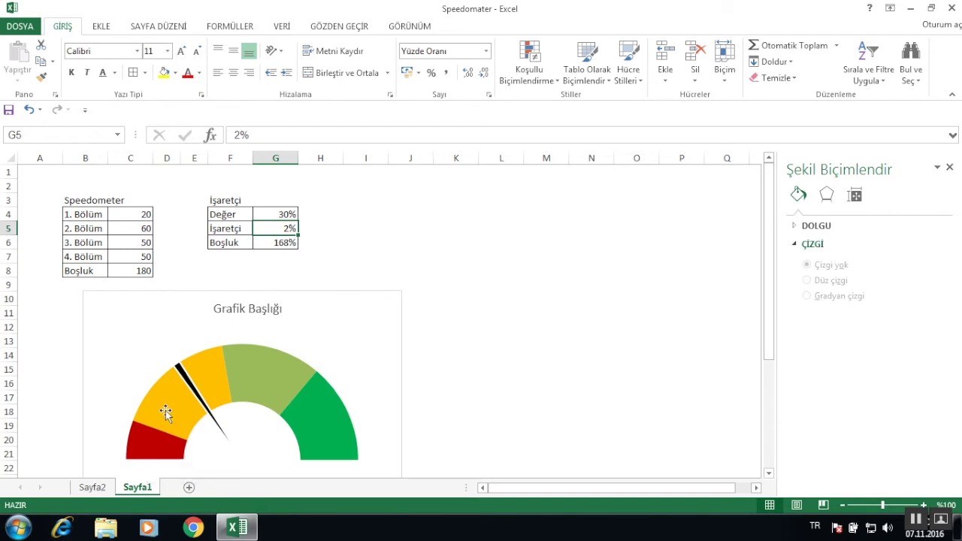
{"action": "scroll", "coordinate": [155, 449], "scroll_direction": "down", "scroll_amount": 3}
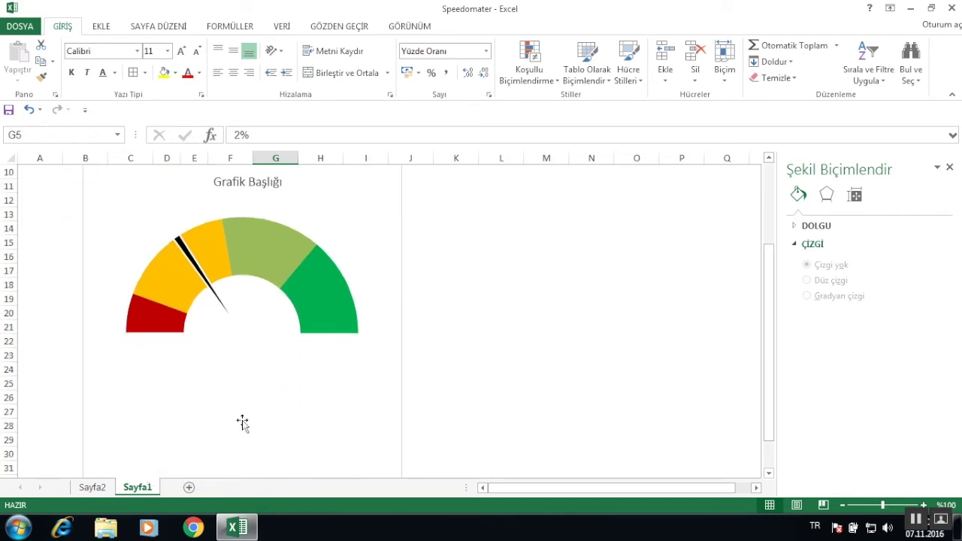
{"action": "scroll", "coordinate": [209, 397], "scroll_direction": "up", "scroll_amount": 3}
{"action": "left_click_drag", "start_coordinate": [290, 211], "coordinate": [290, 242]}
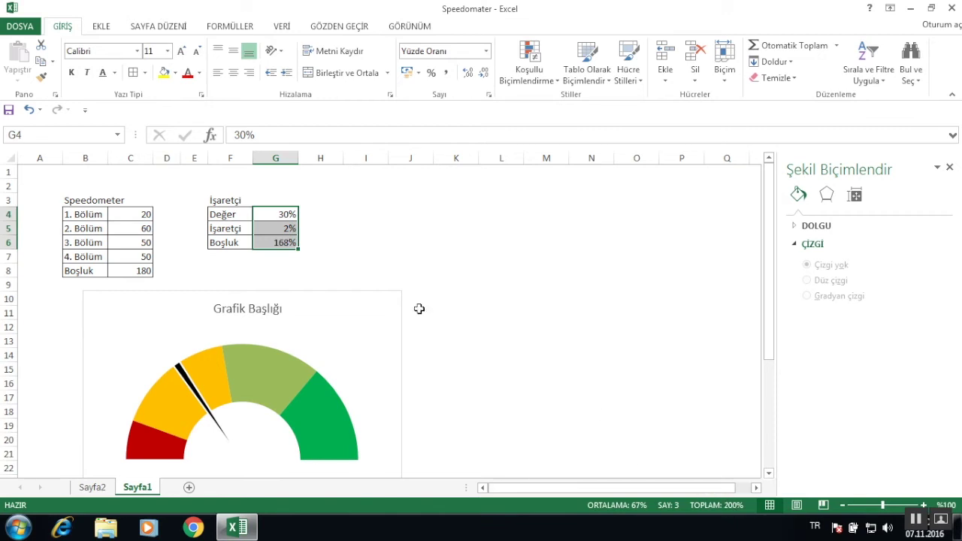
{"action": "left_click_drag", "start_coordinate": [279, 213], "coordinate": [287, 226]}
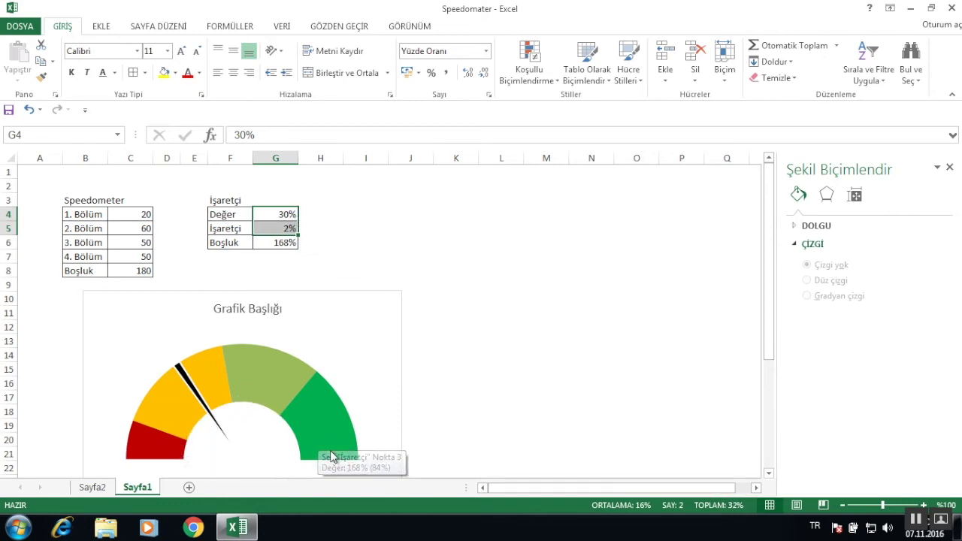
{"action": "scroll", "coordinate": [329, 451], "scroll_direction": "down", "scroll_amount": 3}
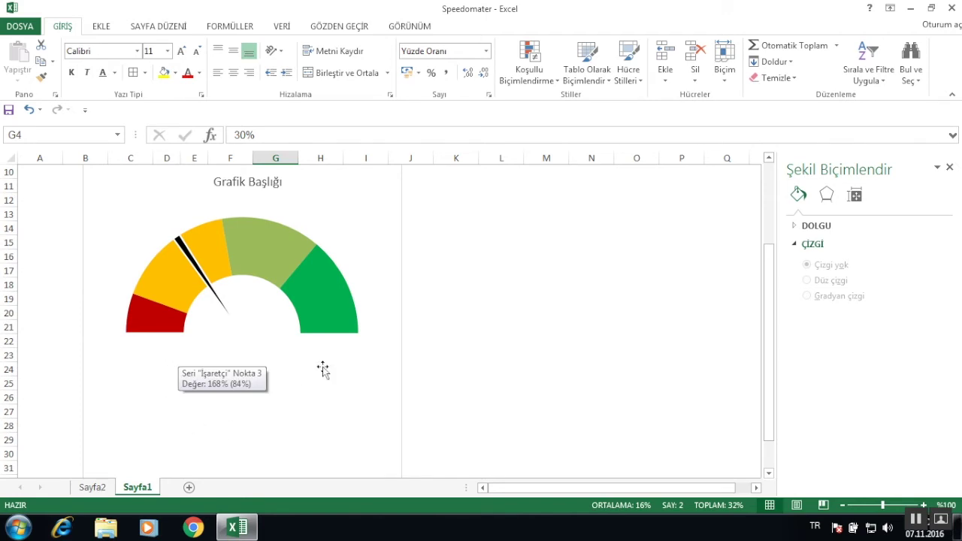
{"action": "scroll", "coordinate": [323, 369], "scroll_direction": "up", "scroll_amount": 3}
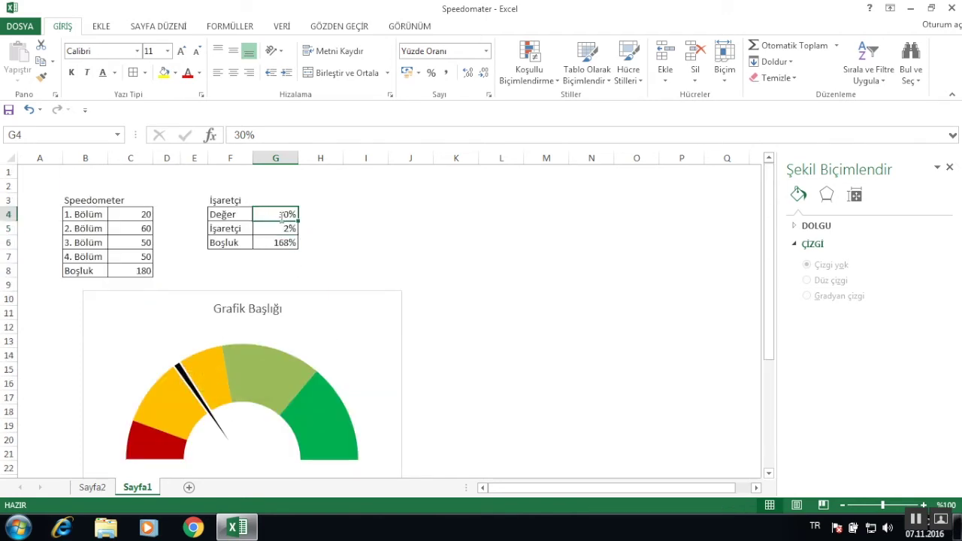
- Enter 100% as the Değer value and inspect the Boşluk formula in G6
{"action": "type", "text": "100"}
{"action": "key", "text": "Return"}
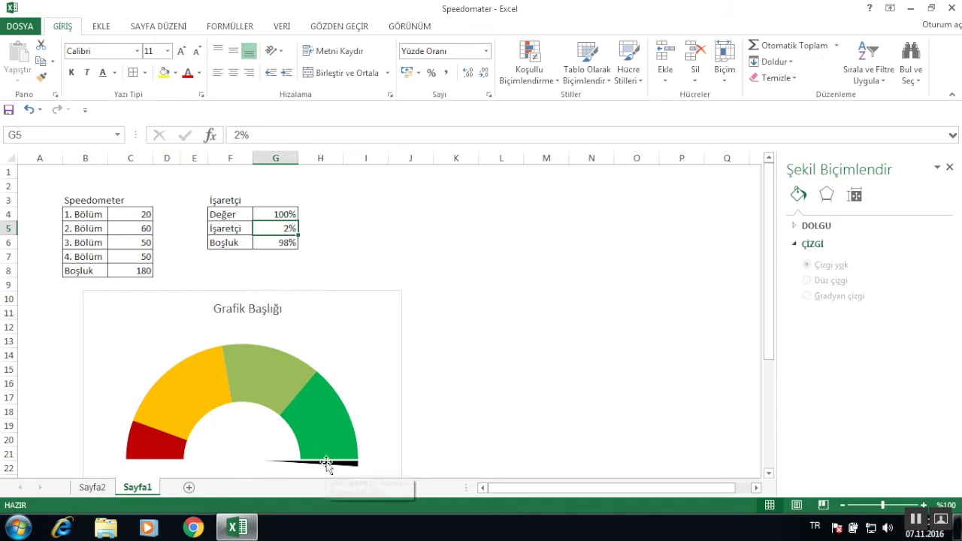
{"action": "scroll", "coordinate": [347, 459], "scroll_direction": "down", "scroll_amount": 1}
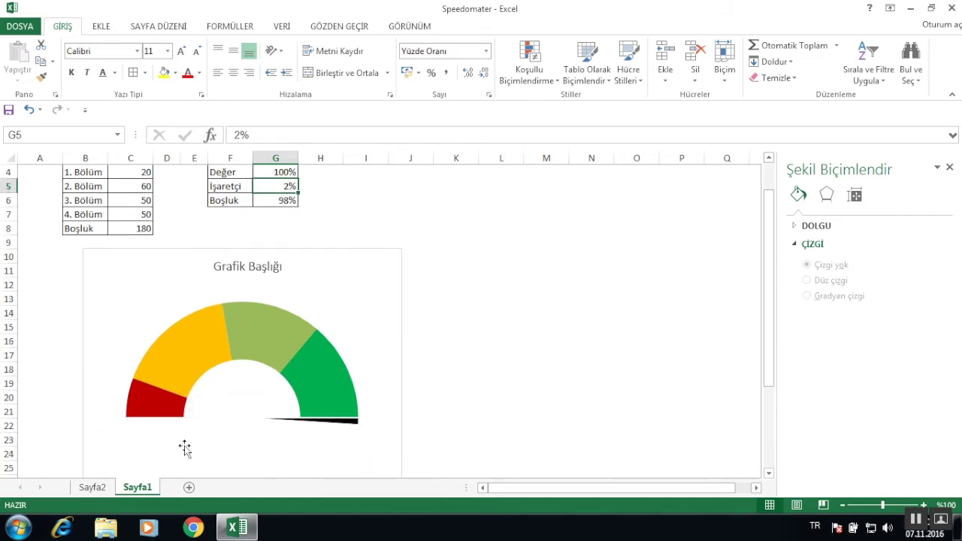
{"action": "scroll", "coordinate": [337, 456], "scroll_direction": "up", "scroll_amount": 1}
{"action": "left_click", "coordinate": [283, 242]}
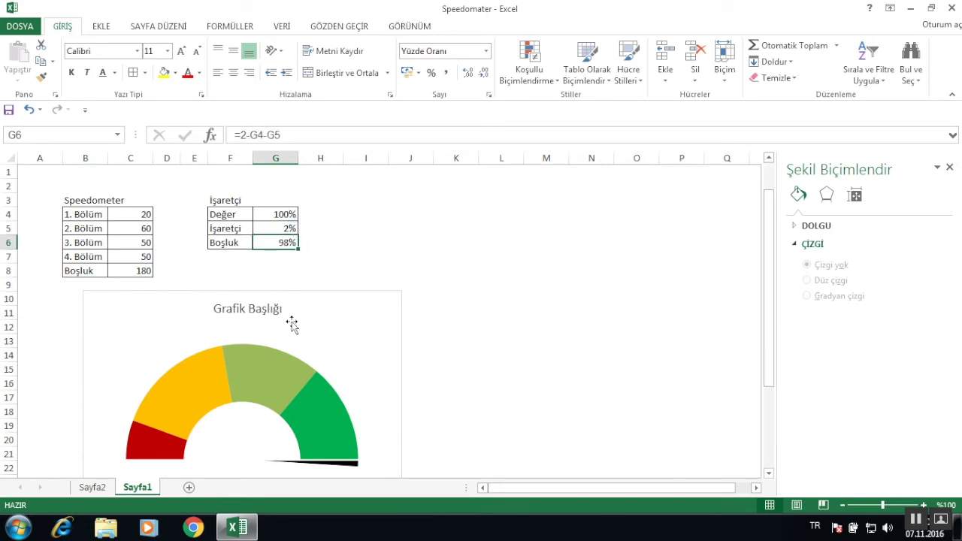
{"action": "scroll", "coordinate": [290, 322], "scroll_direction": "down", "scroll_amount": 1}
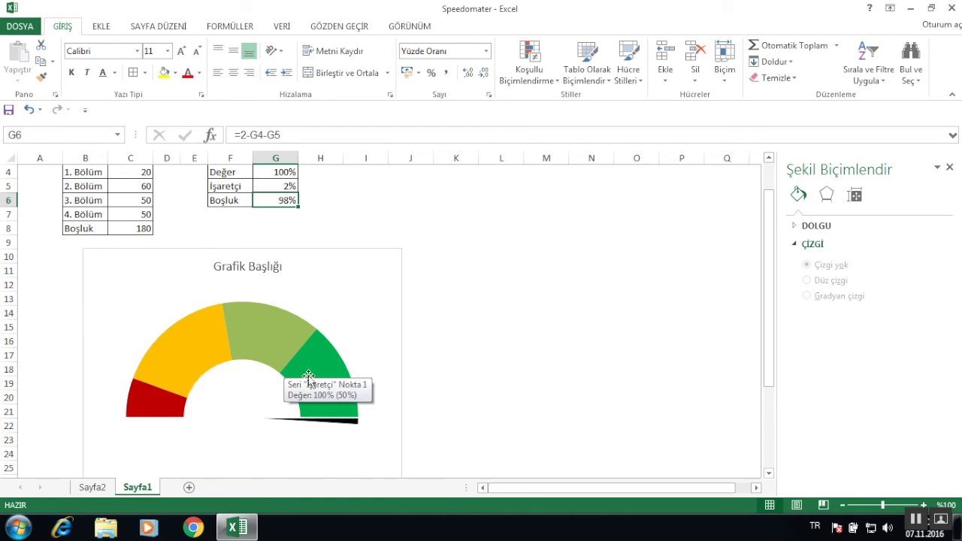
- Change Değer in G4 to 70% so the needle swings into the green zone
{"action": "left_click", "coordinate": [293, 421]}
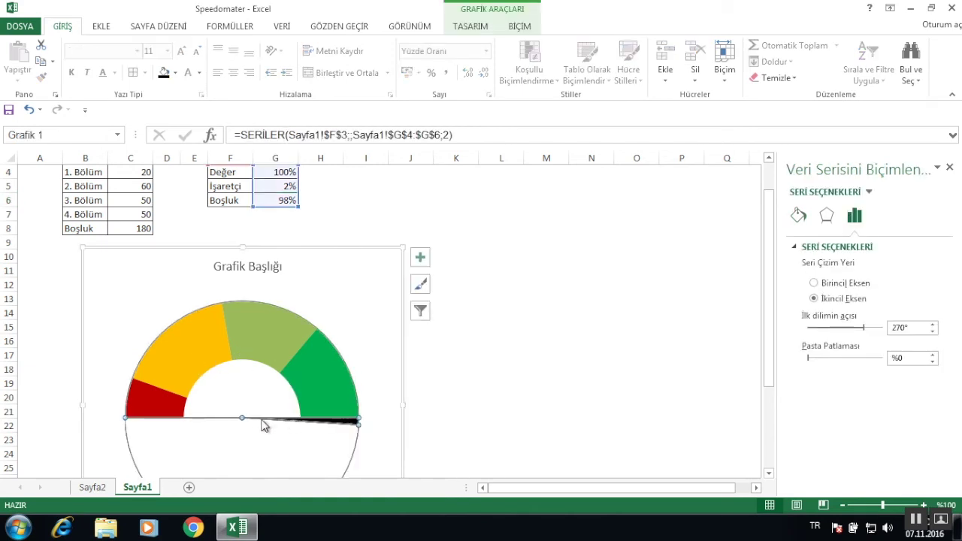
{"action": "left_click", "coordinate": [371, 383]}
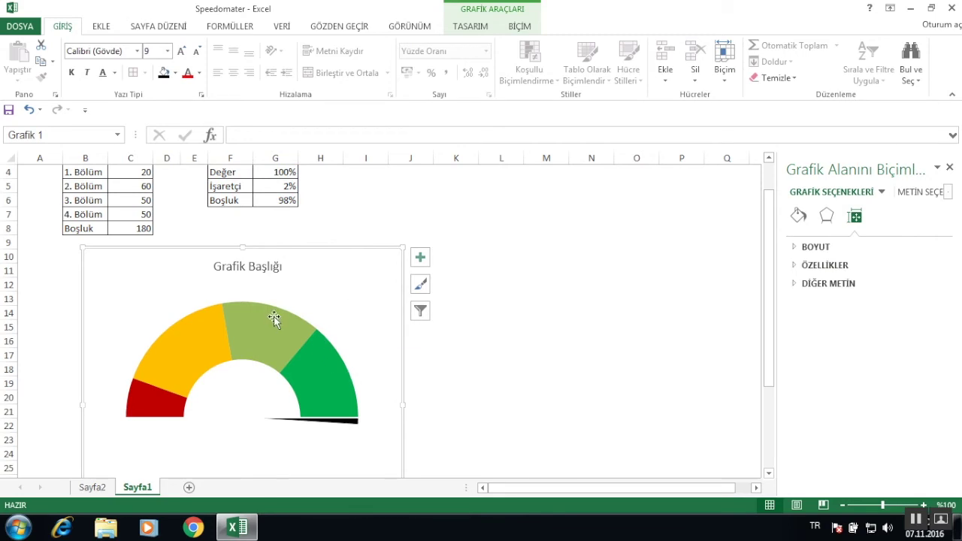
{"action": "scroll", "coordinate": [319, 235], "scroll_direction": "up", "scroll_amount": 1}
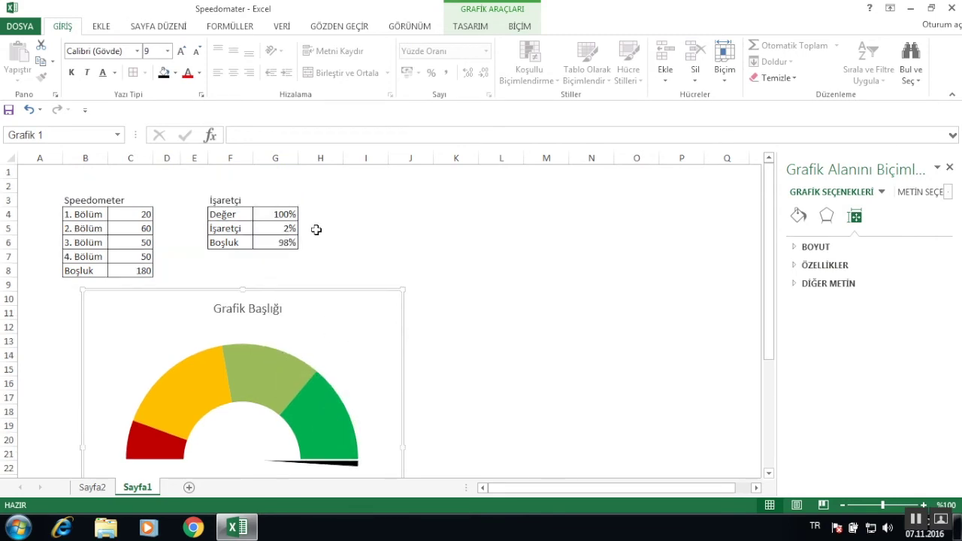
{"action": "left_click", "coordinate": [288, 215]}
{"action": "type", "text": "70"}
{"action": "key", "text": "Return"}
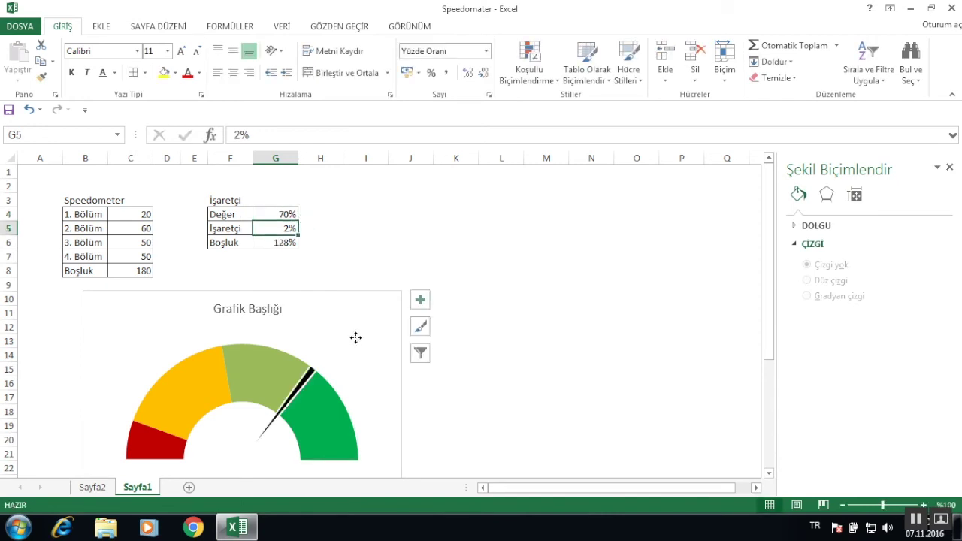
{"action": "left_click", "coordinate": [355, 338]}
{"action": "scroll", "coordinate": [366, 356], "scroll_direction": "down", "scroll_amount": 2}
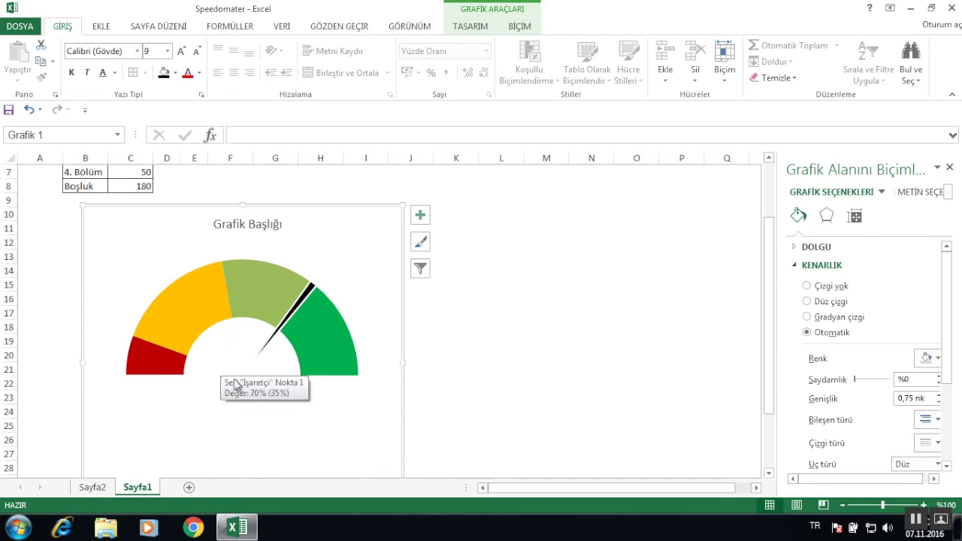
- Add data labels to the needle series and delete the 128% and 70% labels
{"action": "right_click", "coordinate": [310, 293]}
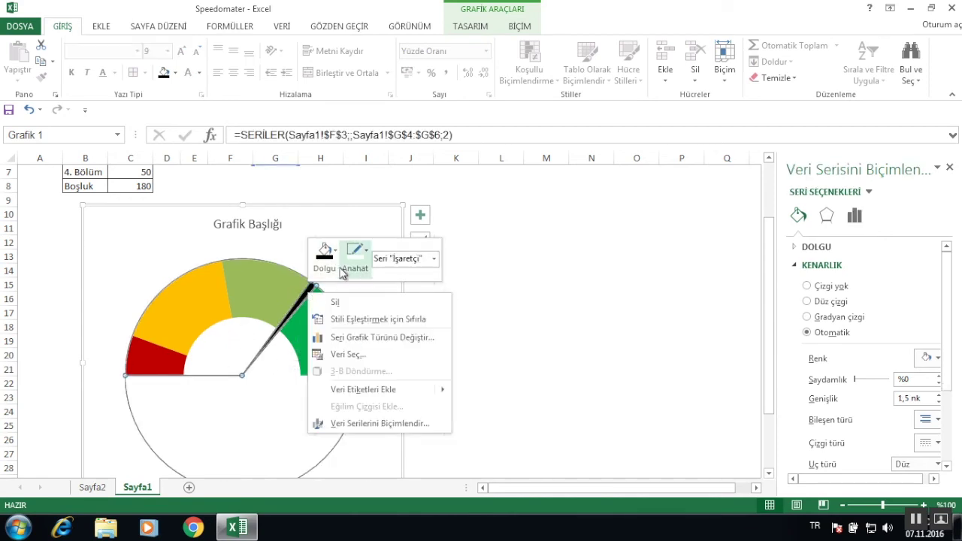
{"action": "left_click", "coordinate": [363, 390]}
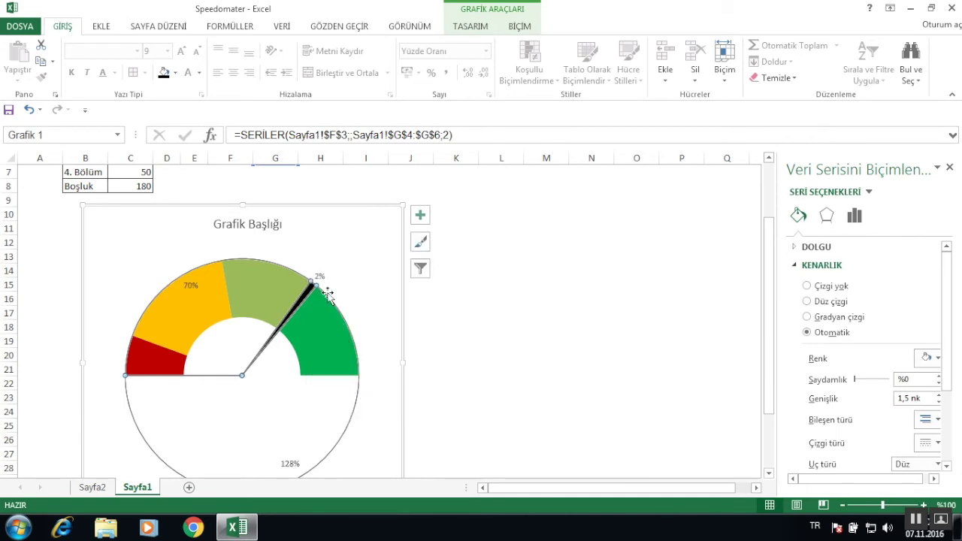
{"action": "left_click", "coordinate": [319, 275]}
{"action": "left_click", "coordinate": [283, 456]}
{"action": "key", "text": "Delete"}
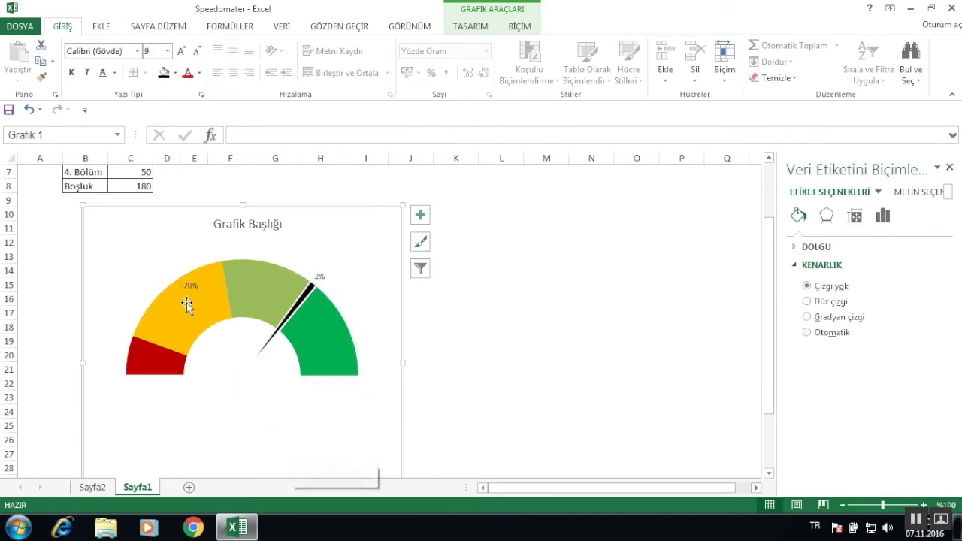
{"action": "left_click", "coordinate": [192, 285]}
{"action": "key", "text": "Delete"}
- Make the remaining 2% needle-tip label bold with font size 12
{"action": "left_click", "coordinate": [319, 275]}
{"action": "left_click", "coordinate": [71, 72]}
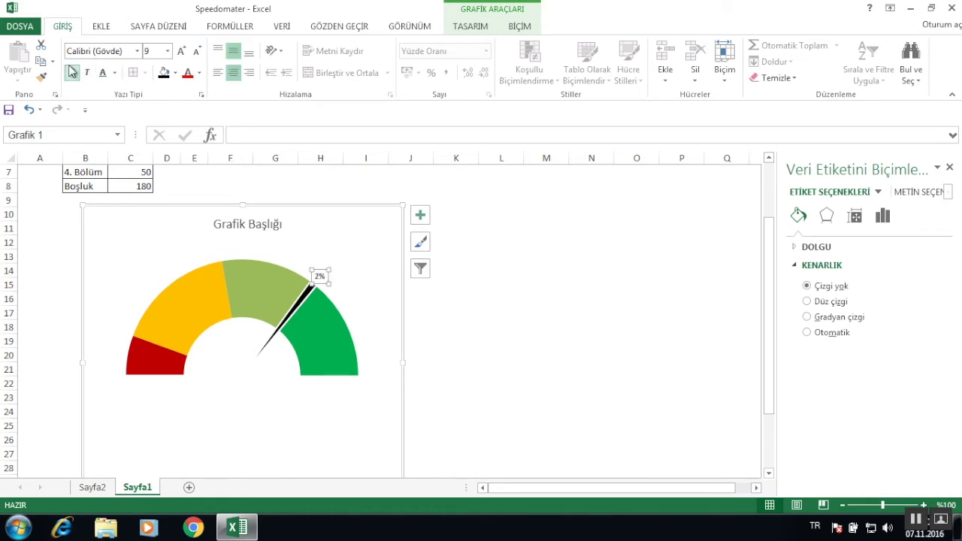
{"action": "left_click", "coordinate": [181, 50]}
{"action": "left_click", "coordinate": [181, 50]}
{"action": "left_click", "coordinate": [181, 50]}
{"action": "left_click", "coordinate": [356, 234]}
{"action": "scroll", "coordinate": [345, 225], "scroll_direction": "up", "scroll_amount": 1}
{"action": "scroll", "coordinate": [350, 300], "scroll_direction": "up", "scroll_amount": 1}
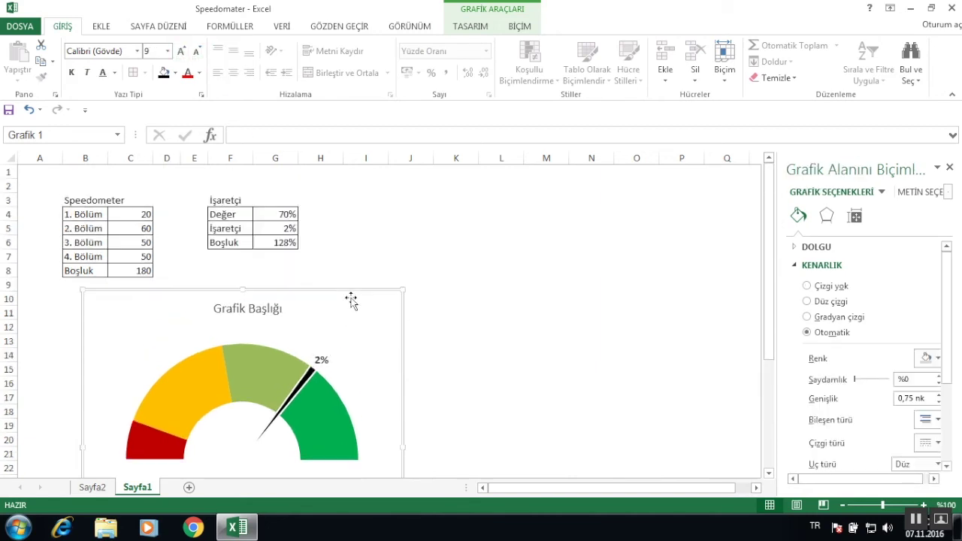
{"action": "left_click", "coordinate": [320, 362]}
- Enter 35% and then 80% as the Değer value in G4
{"action": "left_click", "coordinate": [288, 226]}
{"action": "left_click", "coordinate": [289, 213]}
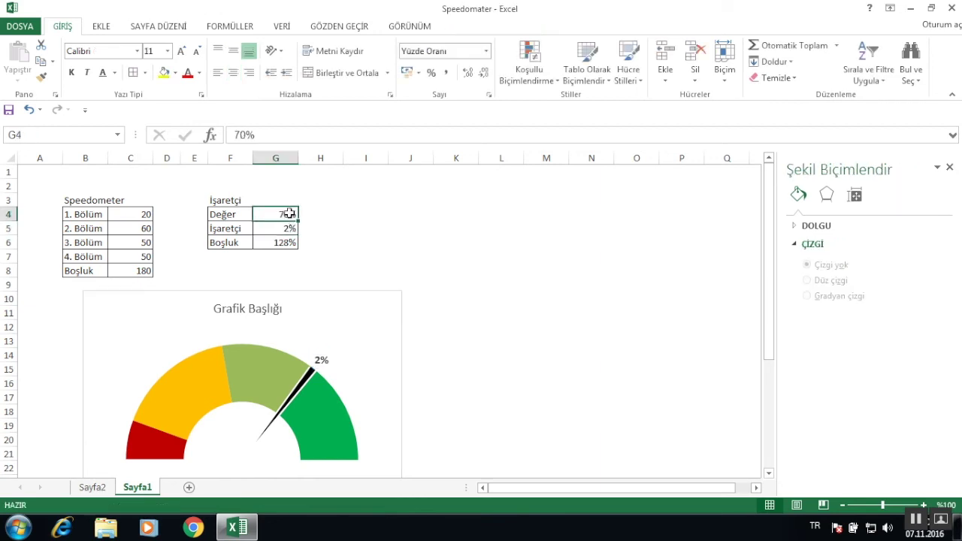
{"action": "type", "text": "35"}
{"action": "key", "text": "Return"}
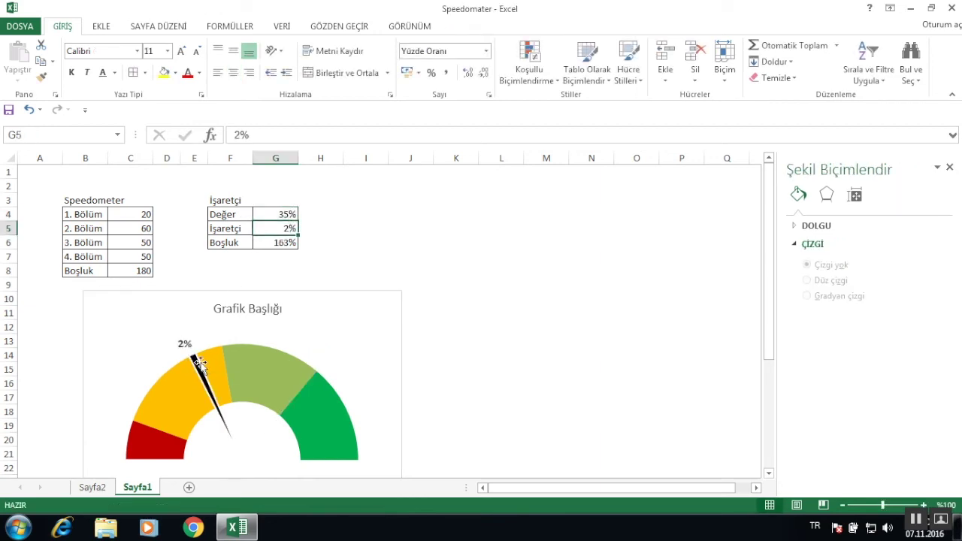
{"action": "left_click", "coordinate": [267, 215]}
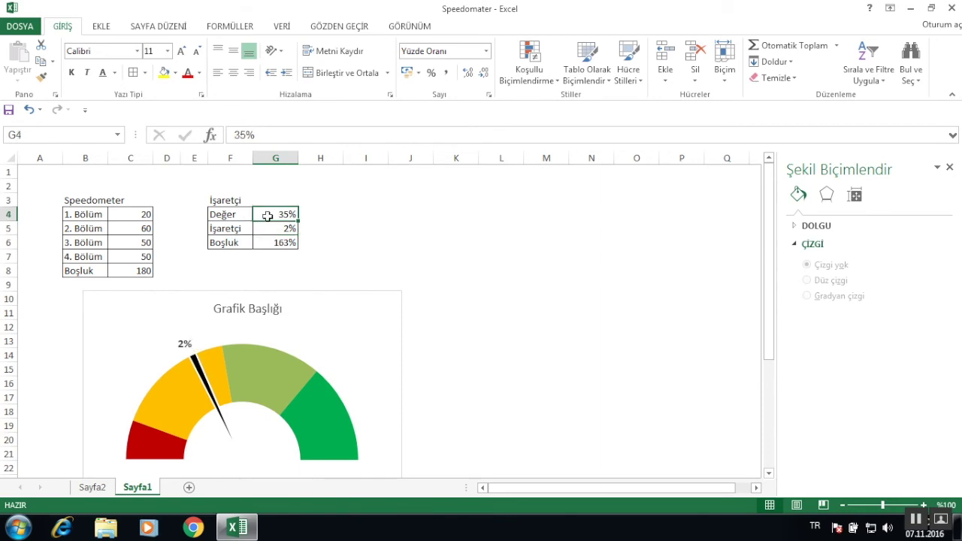
{"action": "type", "text": "80"}
{"action": "key", "text": "Return"}
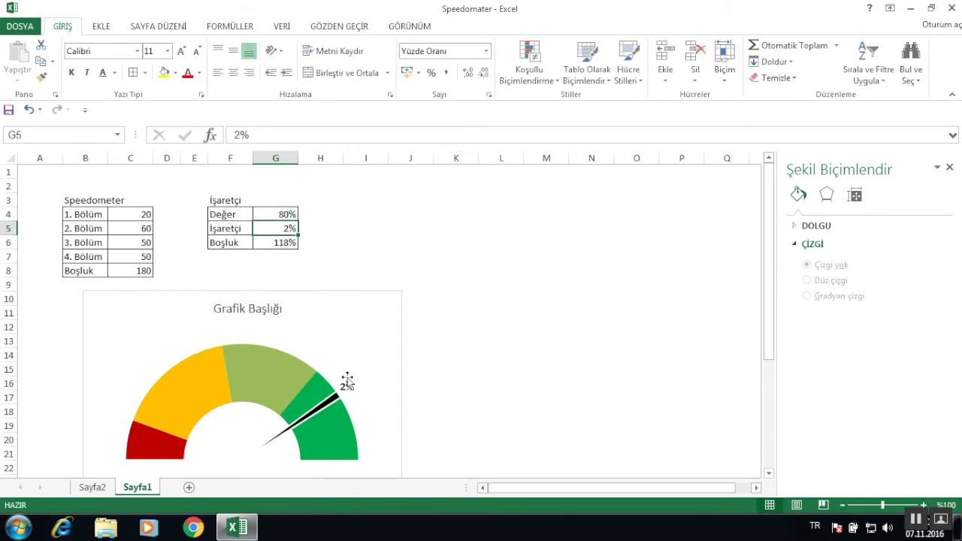
{"action": "left_click", "coordinate": [347, 381]}
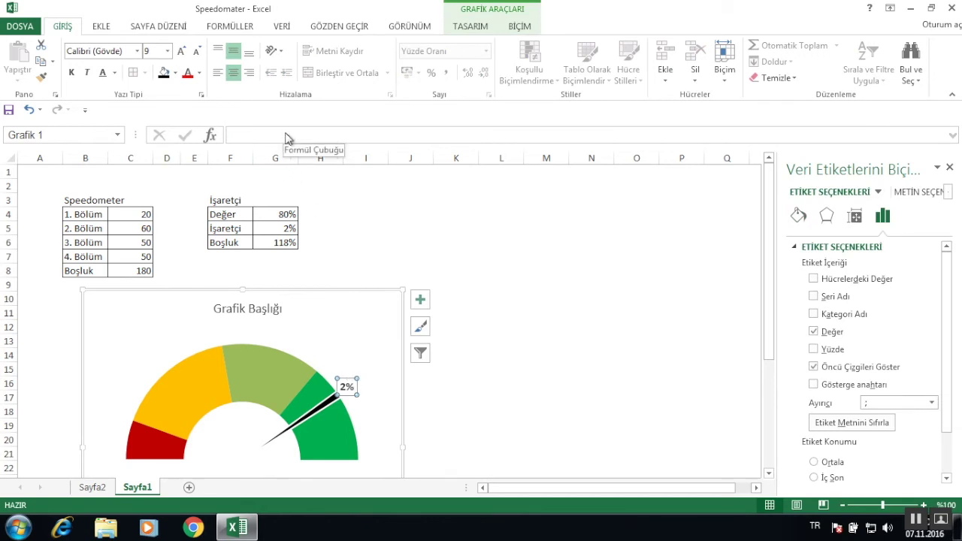
- Link the needle's data label to cell G4 with the formula =G4
{"action": "left_click", "coordinate": [348, 379]}
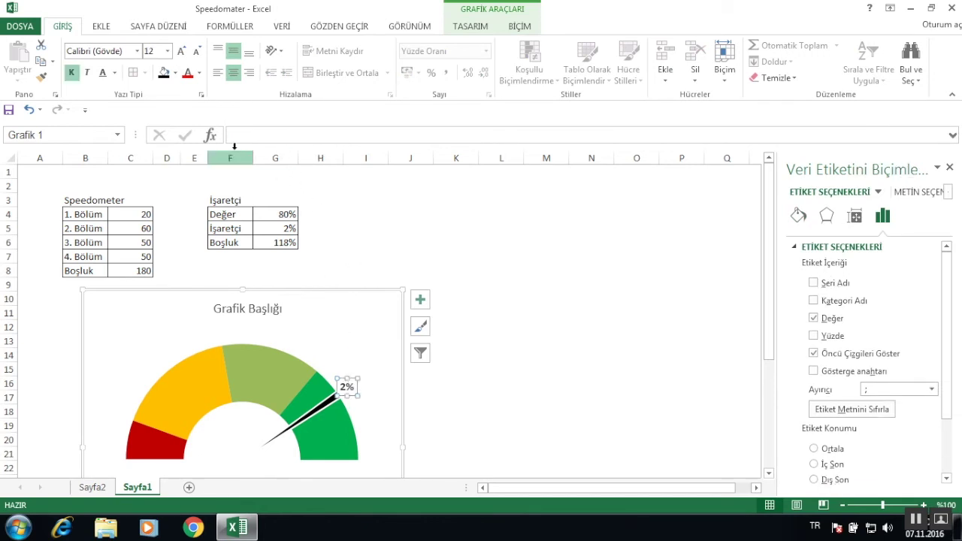
{"action": "left_click", "coordinate": [238, 134]}
{"action": "type", "text": "="}
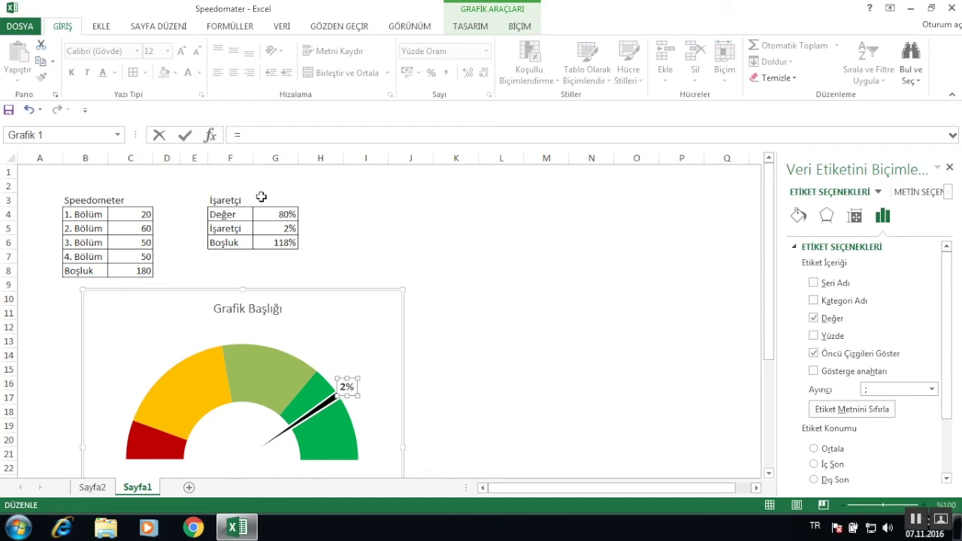
{"action": "left_click", "coordinate": [289, 214]}
{"action": "key", "text": "Return"}
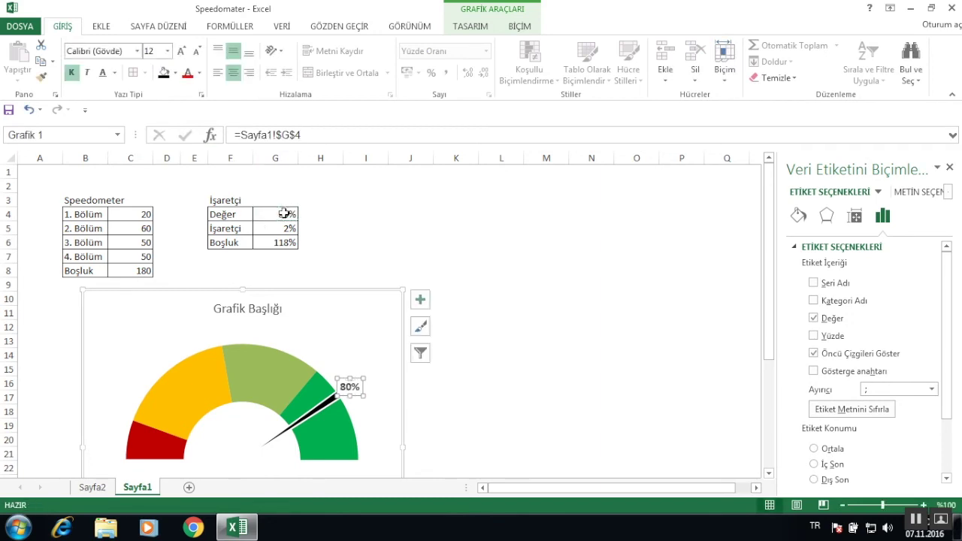
- Enter 70% and then 50% in G4, pointing the needle straight up
{"action": "left_click", "coordinate": [278, 198]}
{"action": "left_click", "coordinate": [285, 214]}
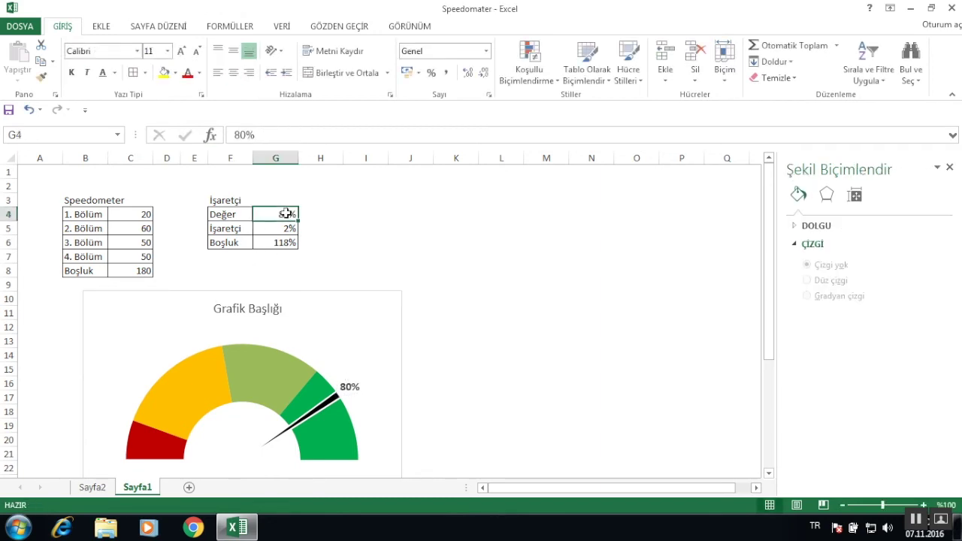
{"action": "type", "text": "70"}
{"action": "key", "text": "Return"}
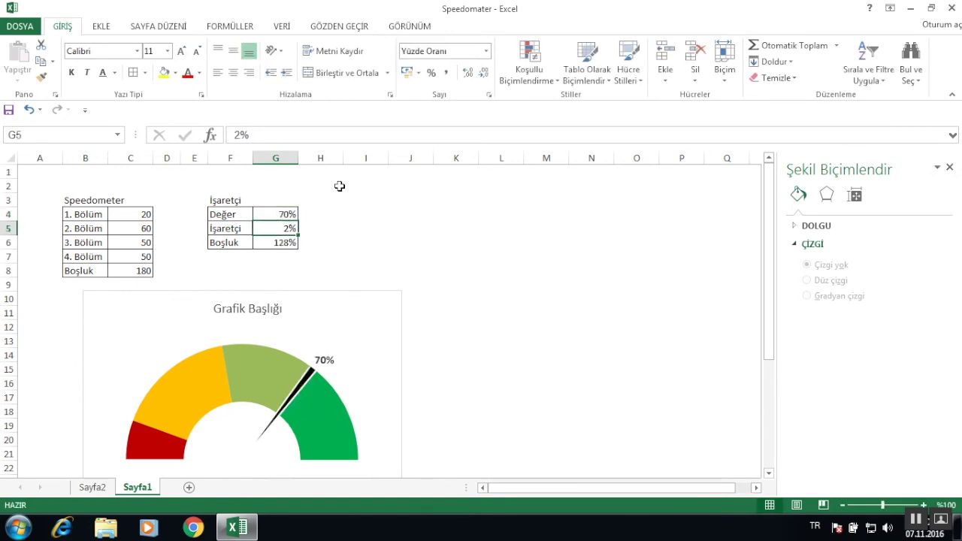
{"action": "key", "text": "Up"}
{"action": "type", "text": "50"}
{"action": "key", "text": "Return"}
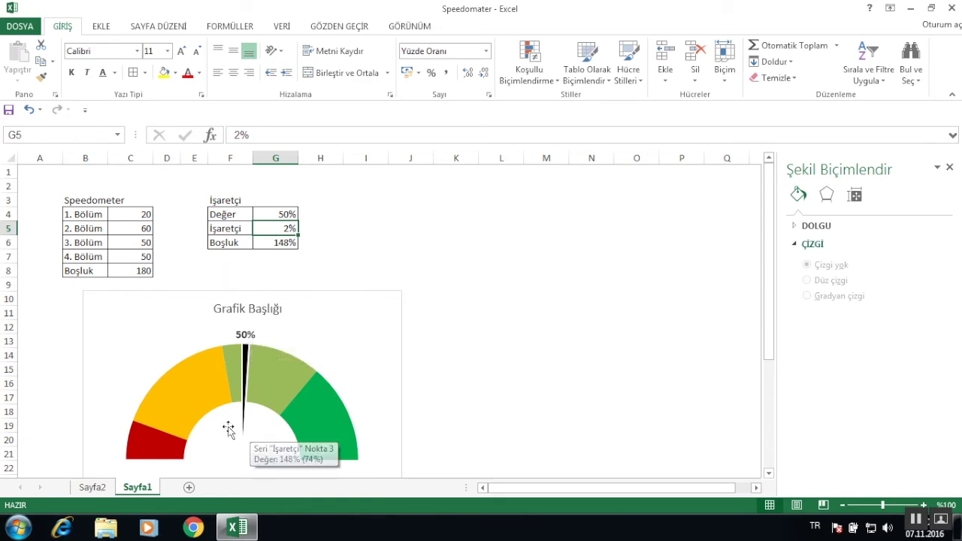
{"action": "scroll", "coordinate": [262, 436], "scroll_direction": "down", "scroll_amount": 1}
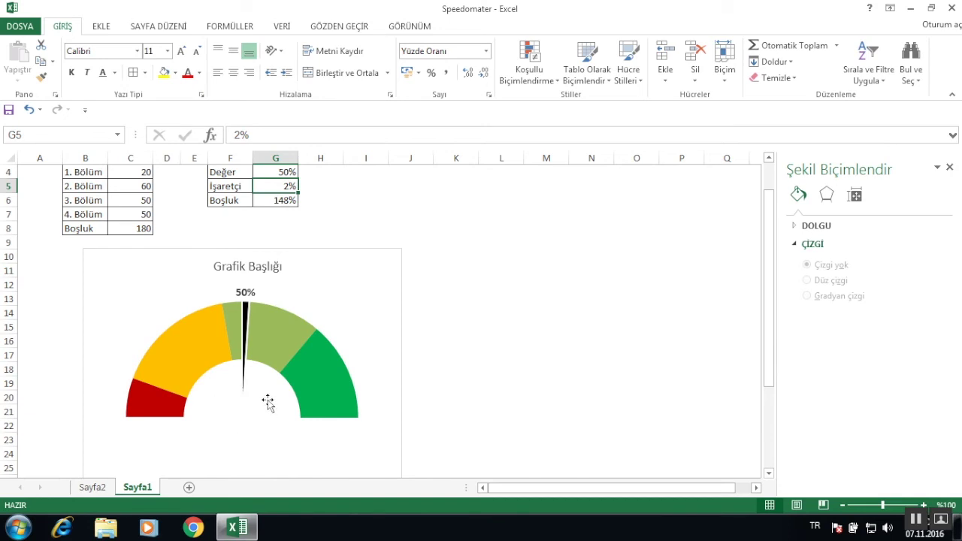
- Insert a text box beside the chart and link it to cell G4
{"action": "left_click", "coordinate": [100, 27]}
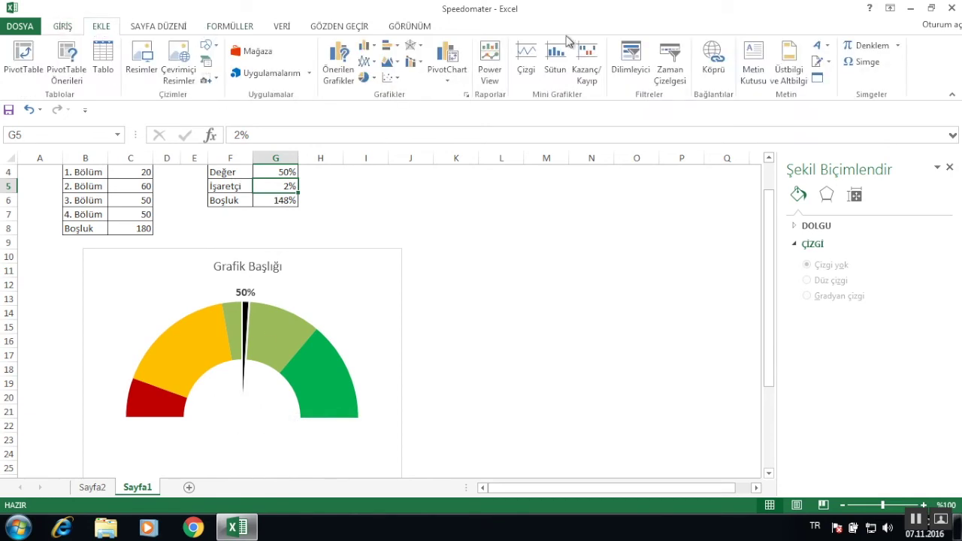
{"action": "left_click", "coordinate": [753, 64]}
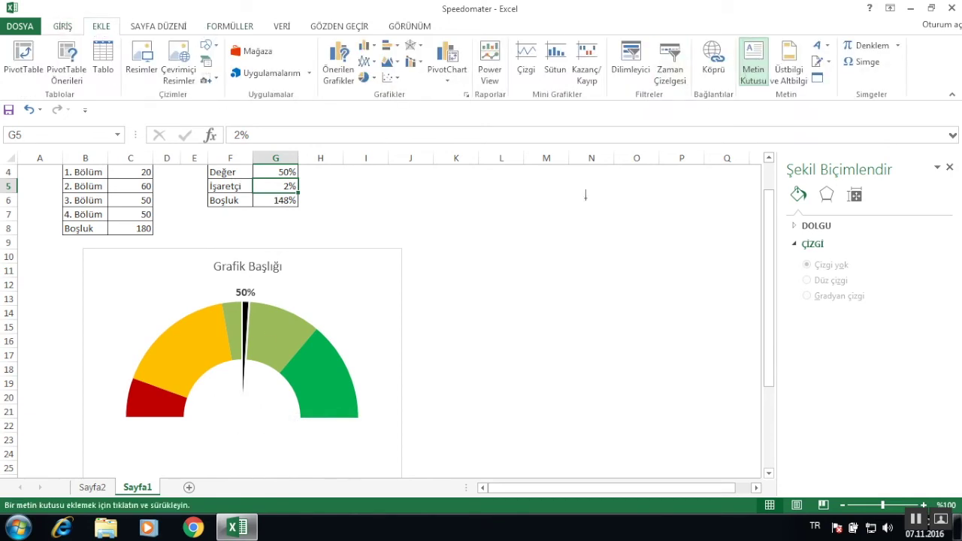
{"action": "left_click", "coordinate": [452, 336]}
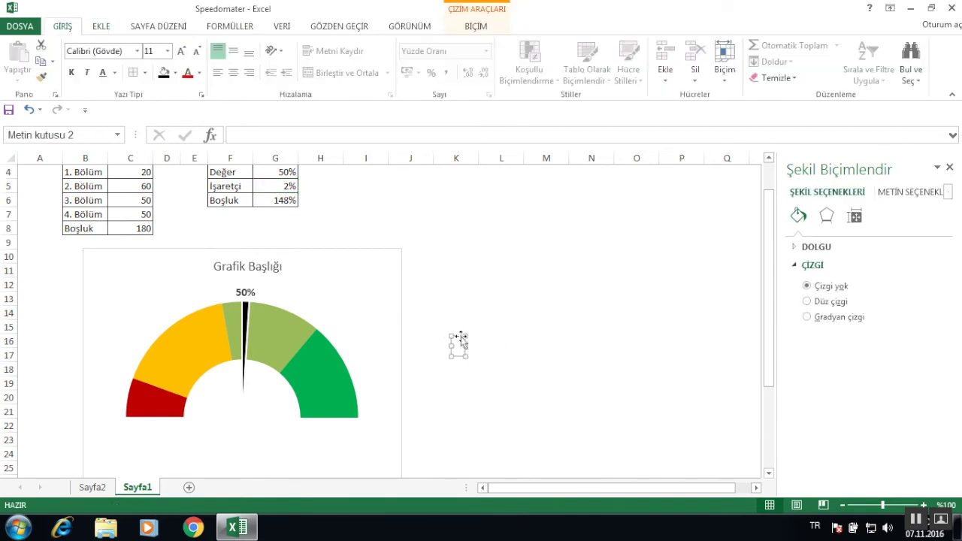
{"action": "left_click", "coordinate": [291, 136]}
{"action": "type", "text": "="}
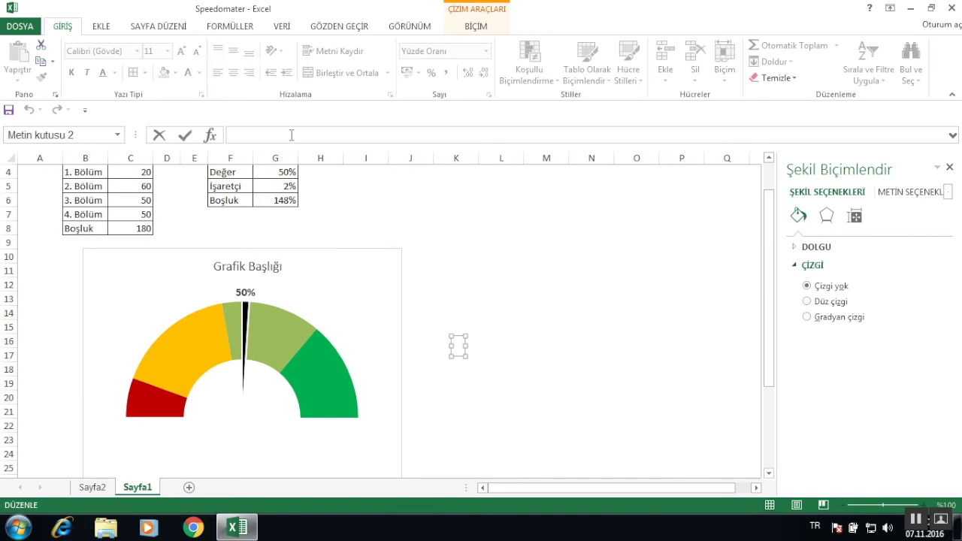
{"action": "left_click_drag", "start_coordinate": [767, 263], "coordinate": [767, 228]}
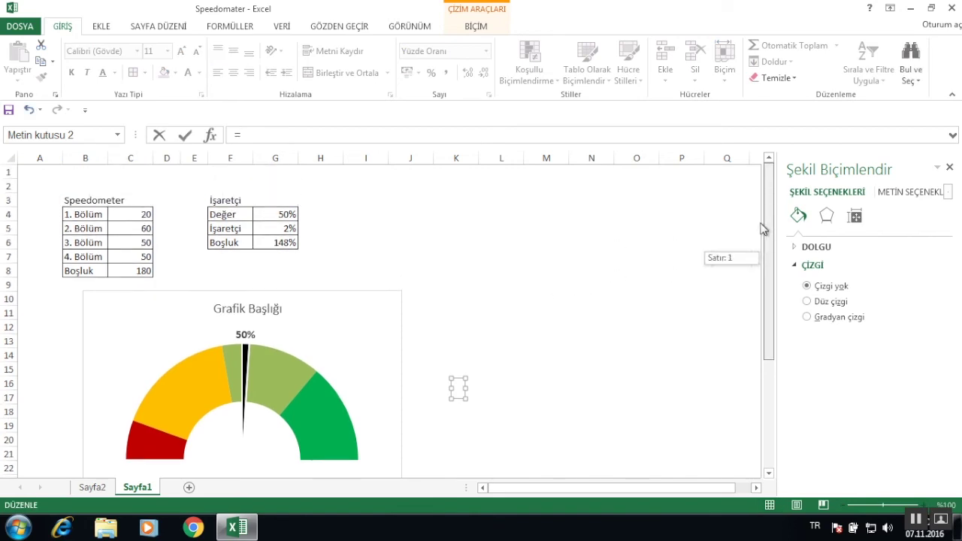
{"action": "left_click", "coordinate": [281, 204]}
{"action": "left_click", "coordinate": [283, 214]}
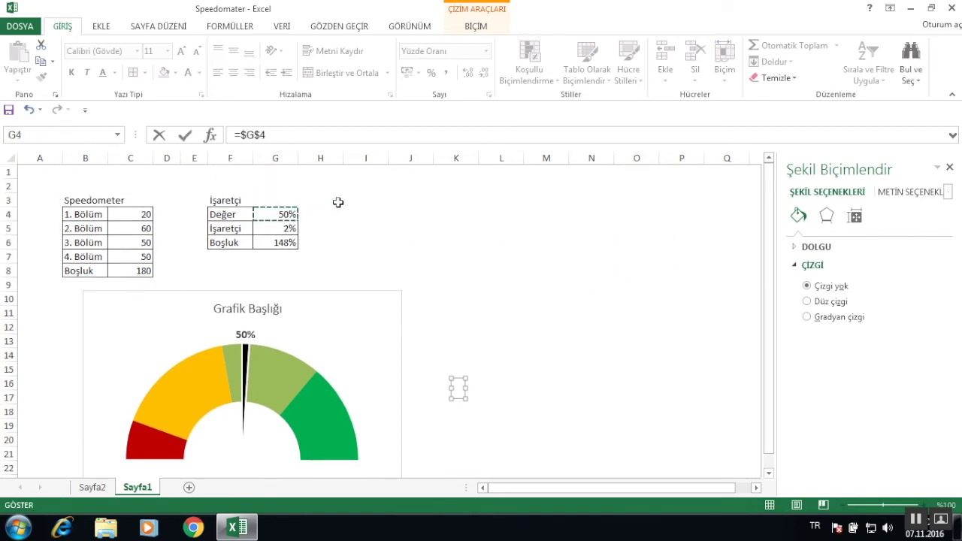
{"action": "key", "text": "Return"}
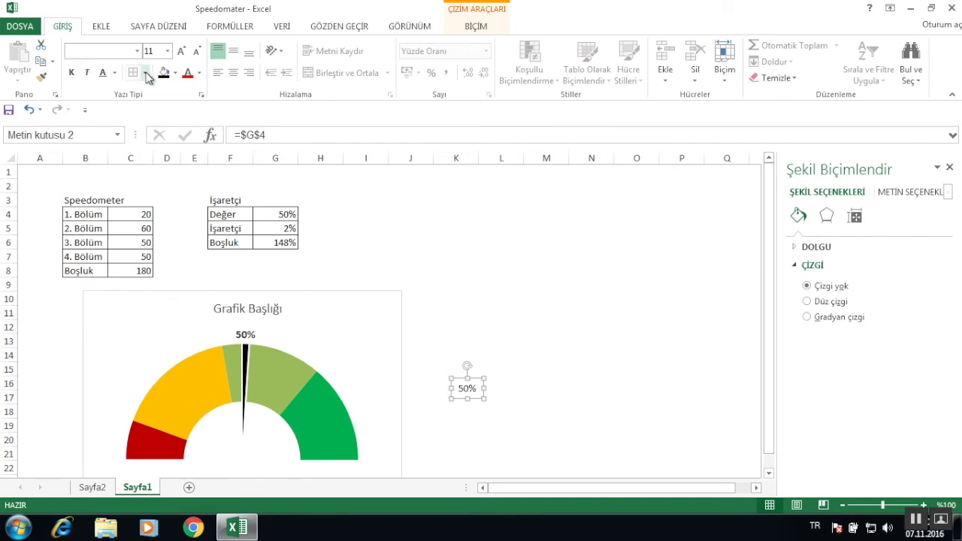
- Give the readout a white fill, Automatic font colour, bold text and size 20
{"action": "left_click", "coordinate": [163, 73]}
{"action": "left_click", "coordinate": [178, 76]}
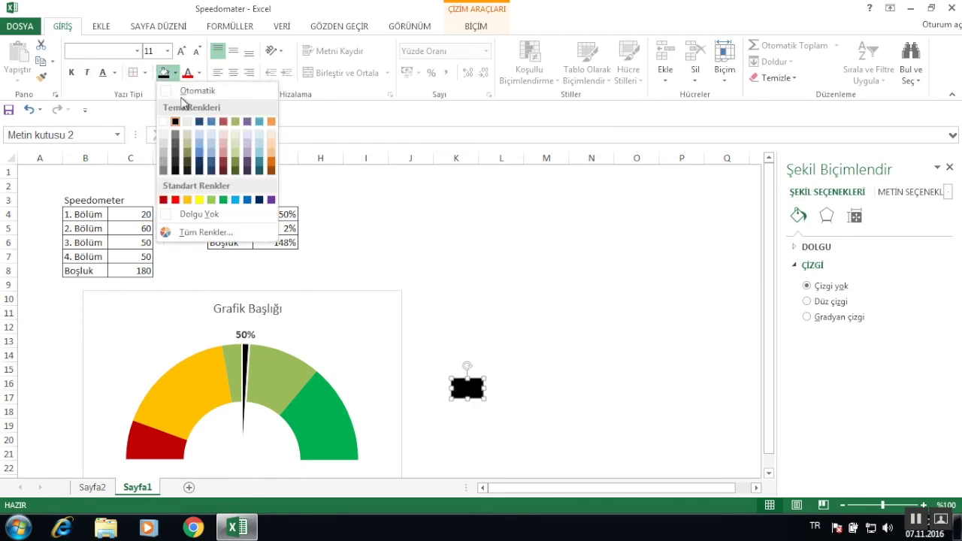
{"action": "left_click", "coordinate": [172, 123]}
{"action": "left_click", "coordinate": [200, 73]}
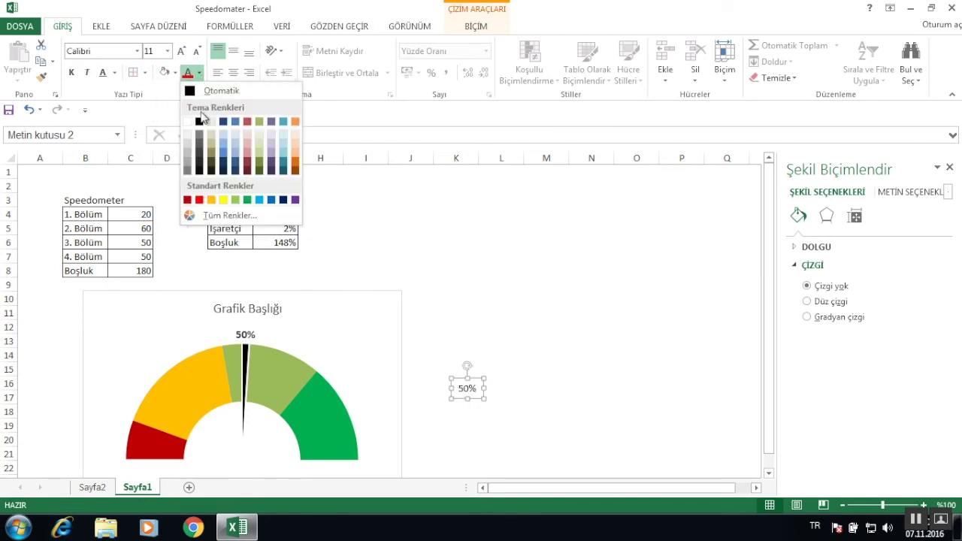
{"action": "left_click", "coordinate": [190, 91]}
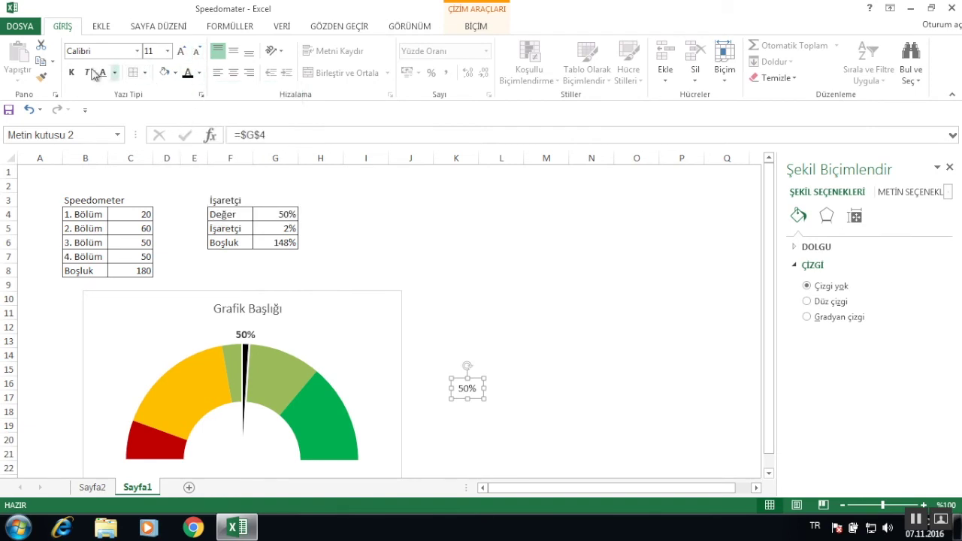
{"action": "left_click", "coordinate": [72, 72]}
{"action": "left_click", "coordinate": [180, 52]}
{"action": "left_click", "coordinate": [180, 53]}
{"action": "left_click", "coordinate": [181, 52]}
{"action": "left_click", "coordinate": [181, 53]}
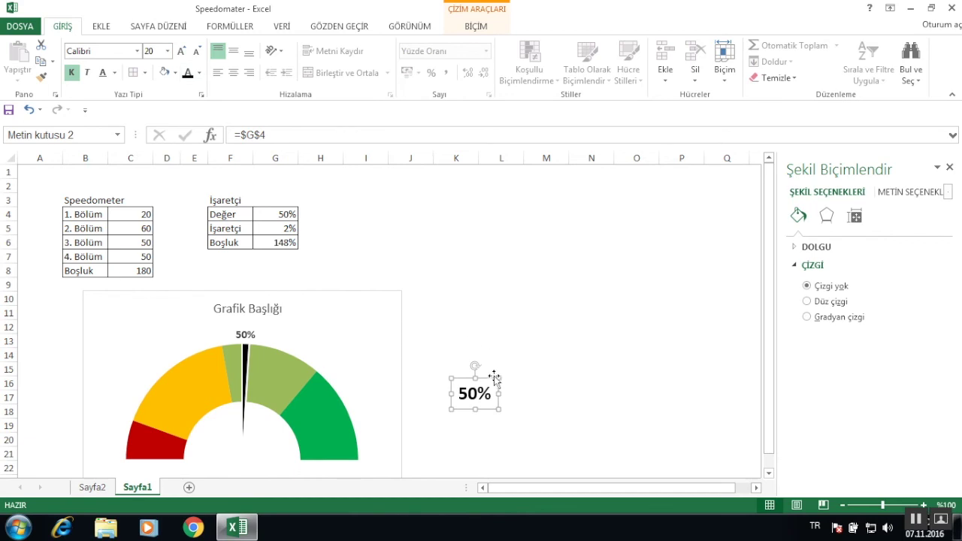
- Move the 50% readout into the gauge centre just under the needle
{"action": "left_click_drag", "start_coordinate": [489, 384], "coordinate": [410, 401]}
{"action": "left_click_drag", "start_coordinate": [306, 422], "coordinate": [256, 431]}
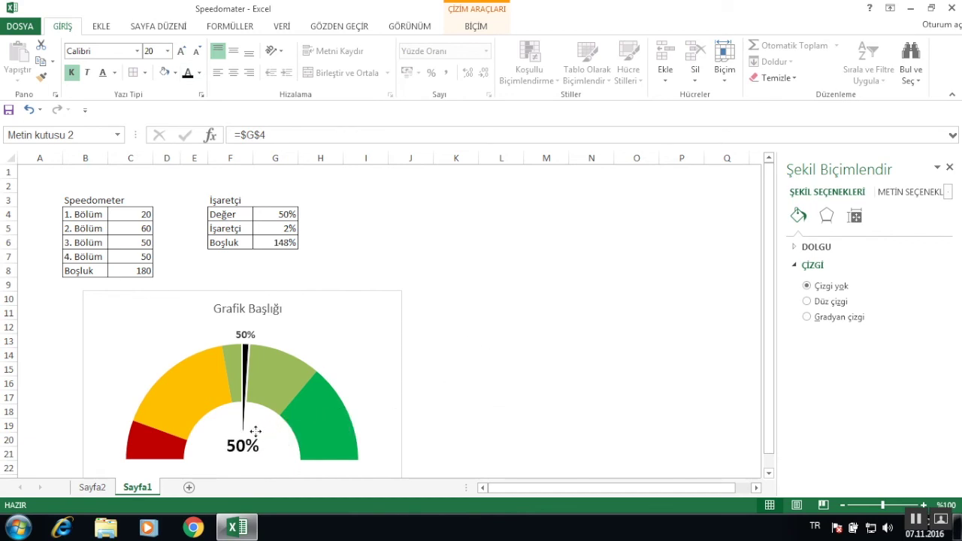
{"action": "left_click", "coordinate": [481, 366]}
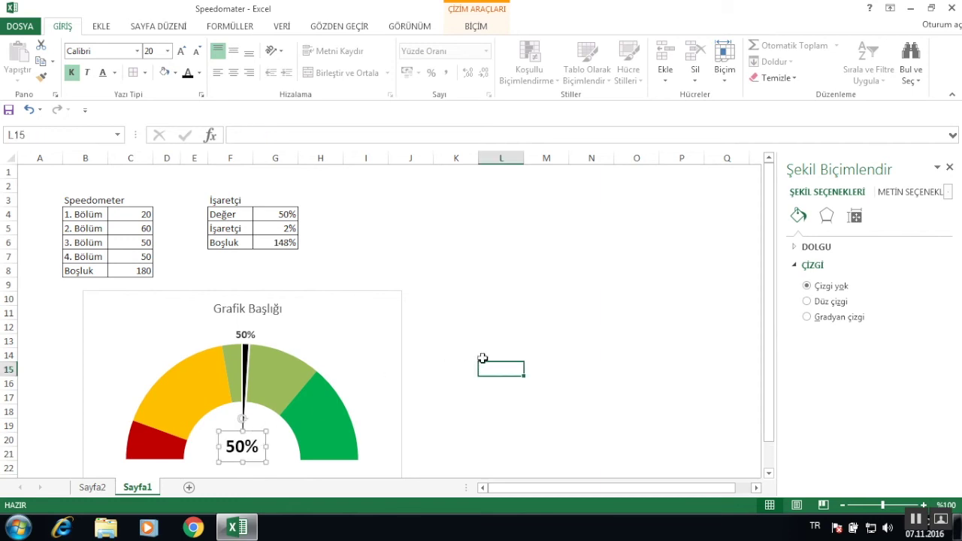
{"action": "scroll", "coordinate": [483, 342], "scroll_direction": "down", "scroll_amount": 2}
{"action": "scroll", "coordinate": [426, 314], "scroll_direction": "up", "scroll_amount": 1}
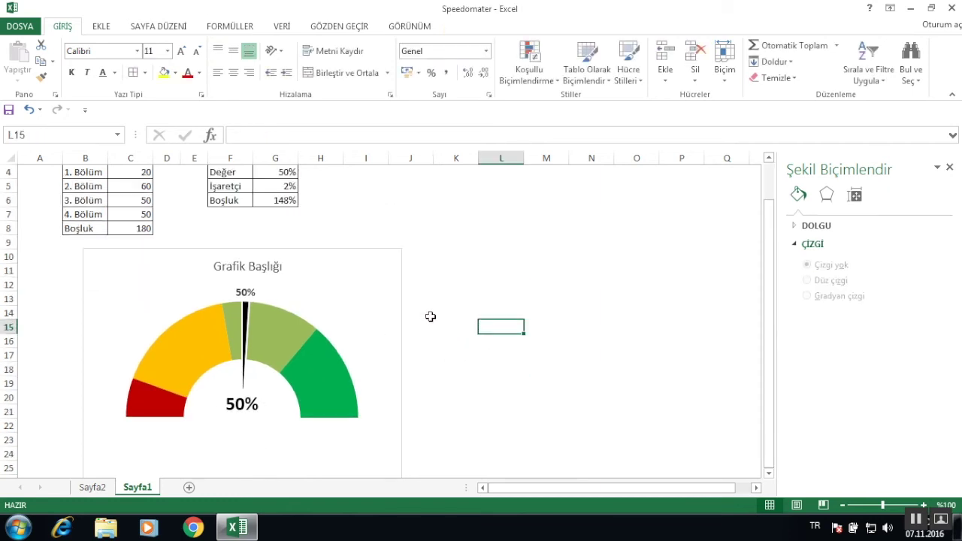
- Delete the data label above the needle and set Değer in G4 to 40%
{"action": "scroll", "coordinate": [431, 317], "scroll_direction": "up", "scroll_amount": 1}
{"action": "left_click", "coordinate": [252, 329]}
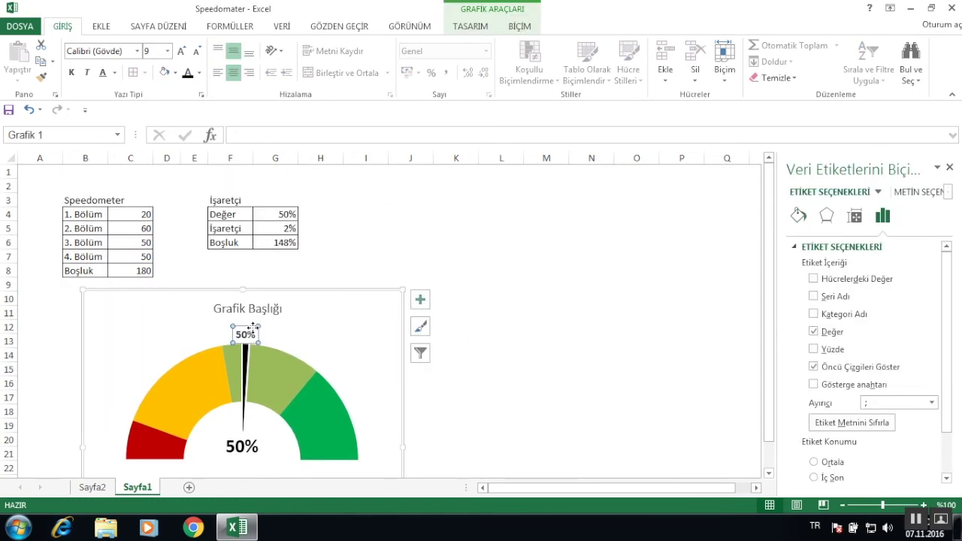
{"action": "key", "text": "Delete"}
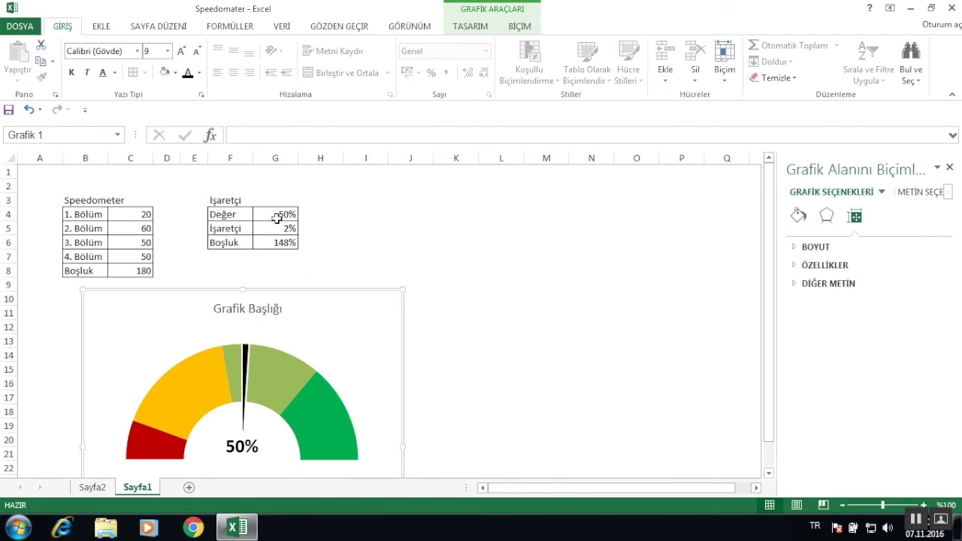
{"action": "left_click", "coordinate": [277, 216]}
{"action": "type", "text": "40"}
{"action": "key", "text": "Return"}
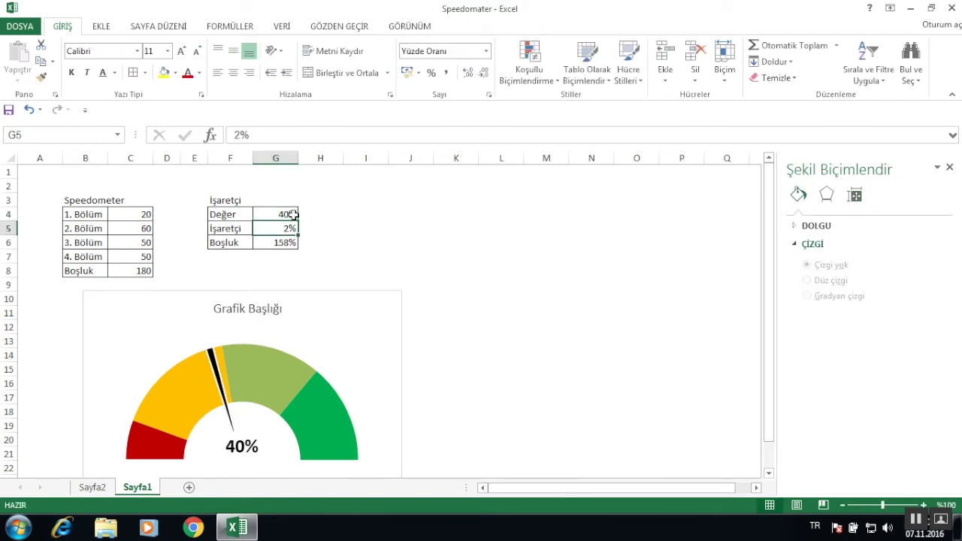
- Check the 40% centre readout and needle point, then select the Speedometer values table
{"action": "left_click", "coordinate": [244, 443]}
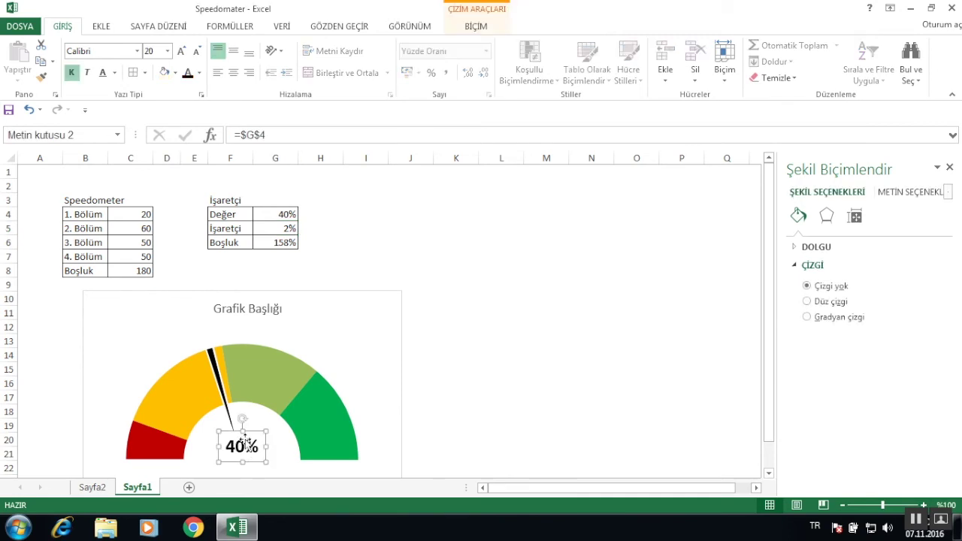
{"action": "left_click", "coordinate": [275, 216]}
{"action": "left_click", "coordinate": [241, 356]}
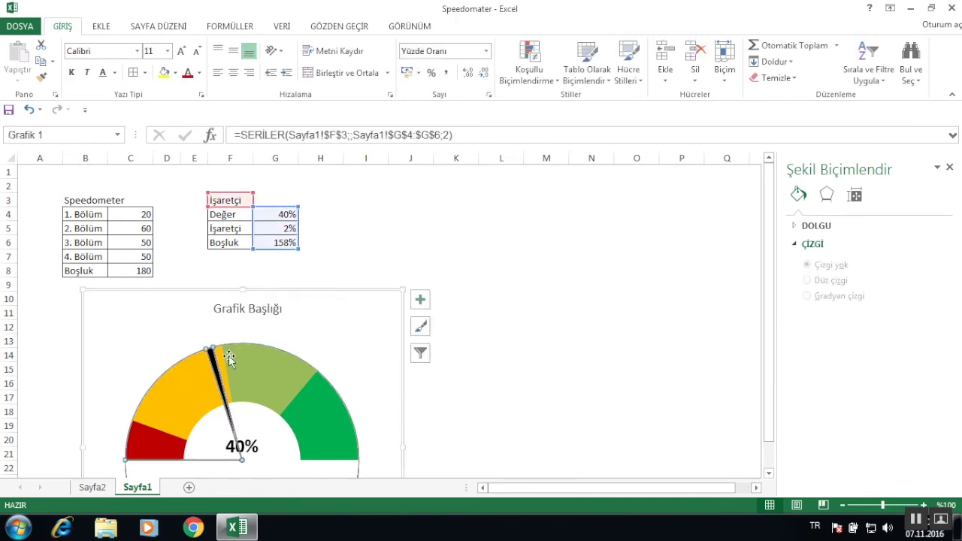
{"action": "left_click", "coordinate": [214, 356]}
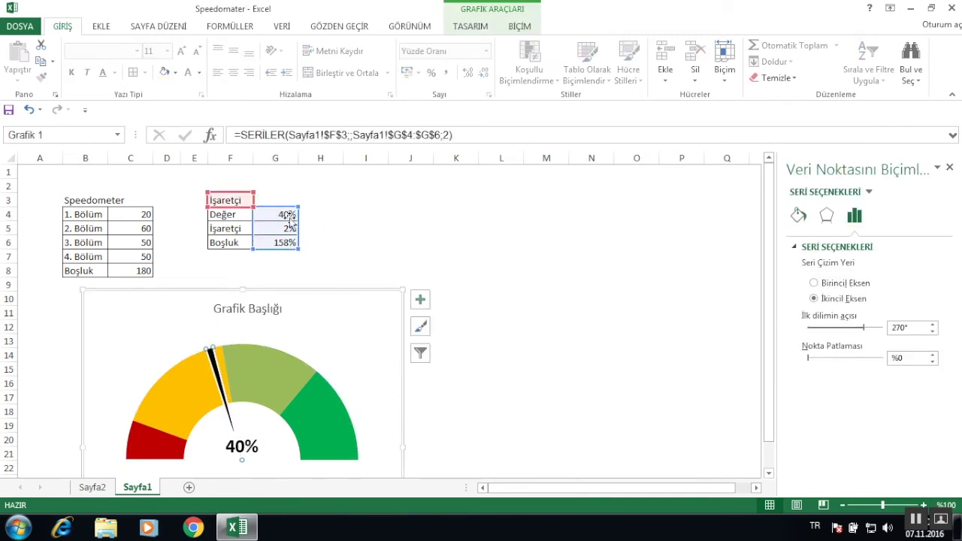
{"action": "left_click_drag", "start_coordinate": [128, 215], "coordinate": [87, 271]}
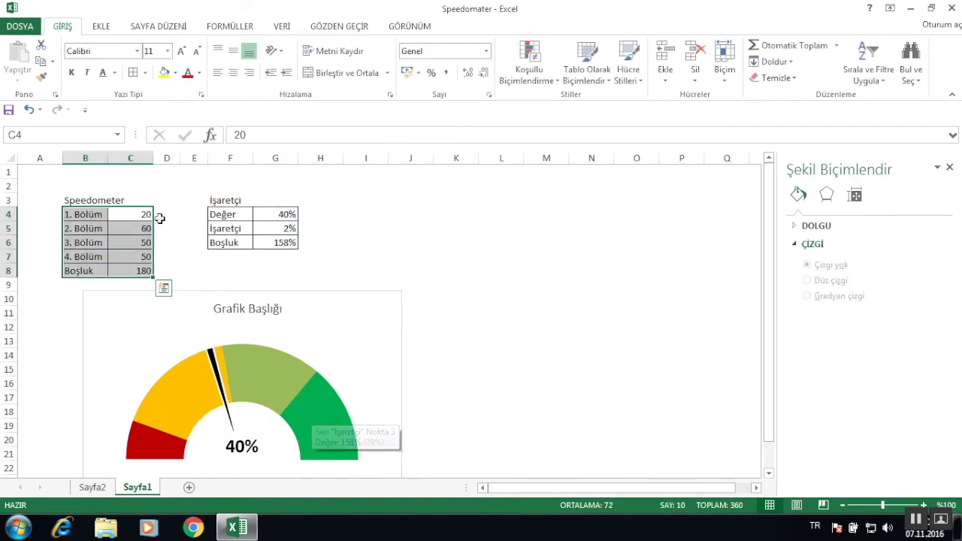
- Enter the headers Satış in L4 and Hedef in M4 for a new table
{"action": "left_click", "coordinate": [430, 338]}
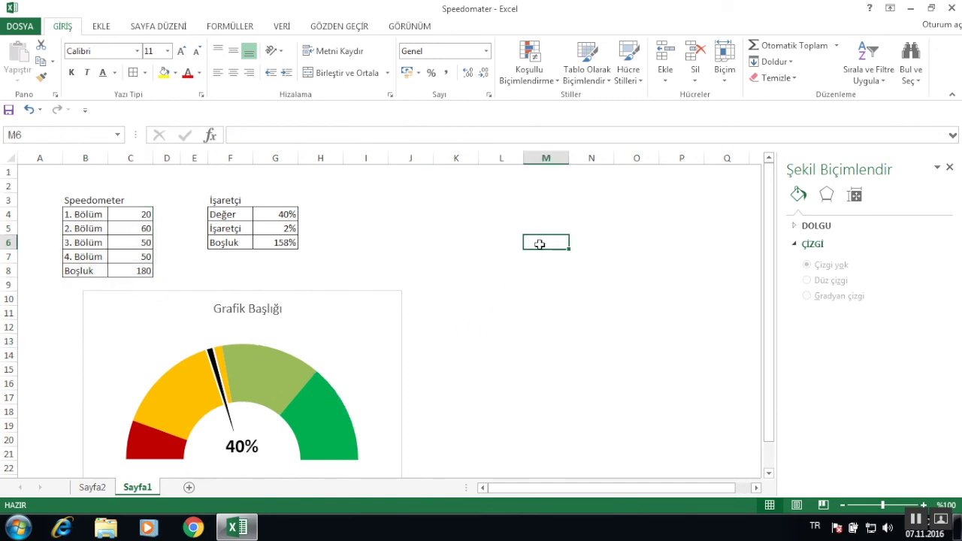
{"action": "left_click", "coordinate": [509, 216]}
{"action": "type", "text": "Satış"}
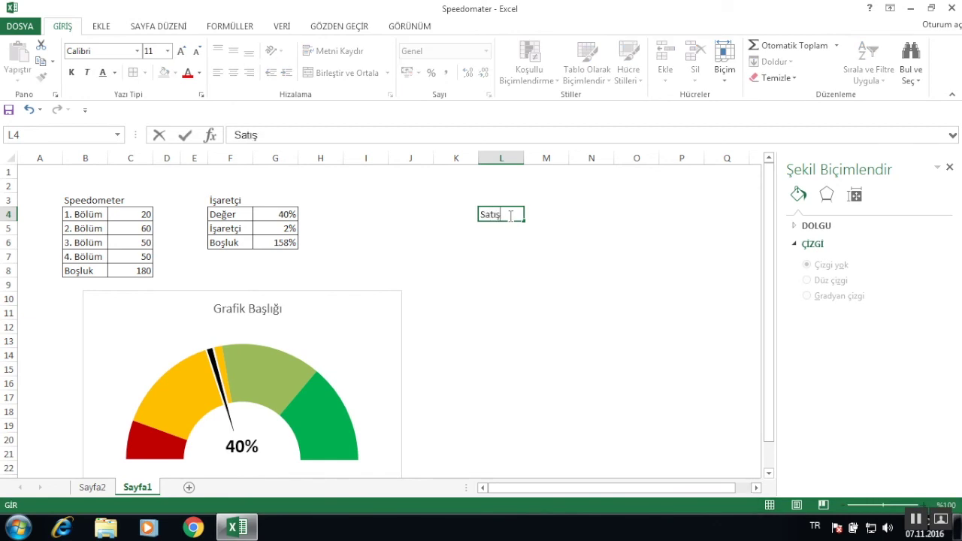
{"action": "key", "text": "Return"}
{"action": "key", "text": "Up"}
{"action": "key", "text": "Right"}
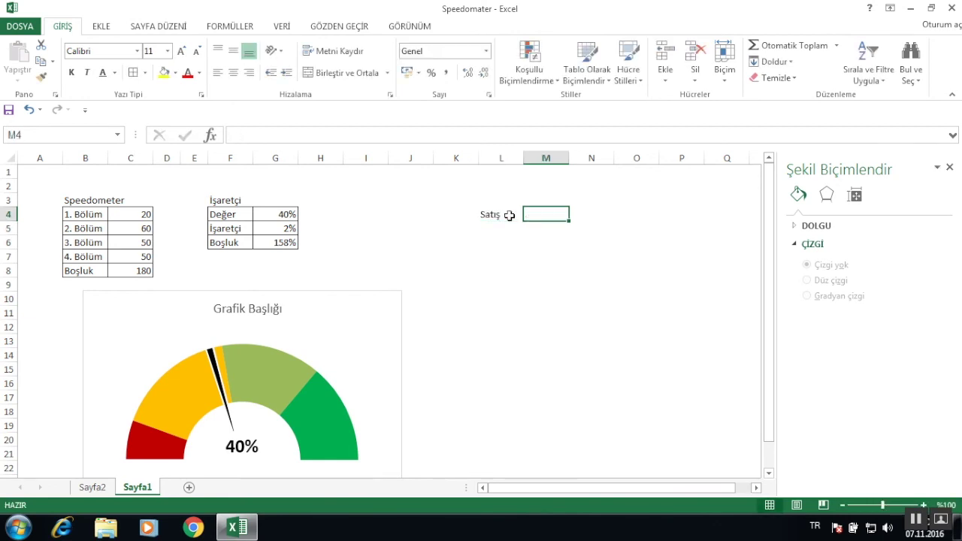
{"action": "type", "text": "Hede"}
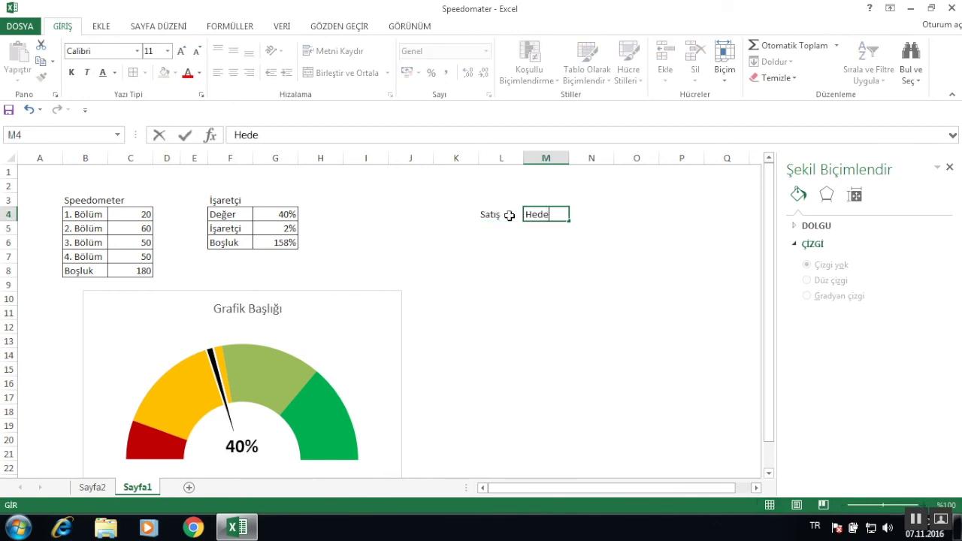
{"action": "type", "text": "f"}
{"action": "key", "text": "Return"}
- Enter sales 15000 in L5 and target 20000 in M5, correcting the sales figure
{"action": "key", "text": "Left"}
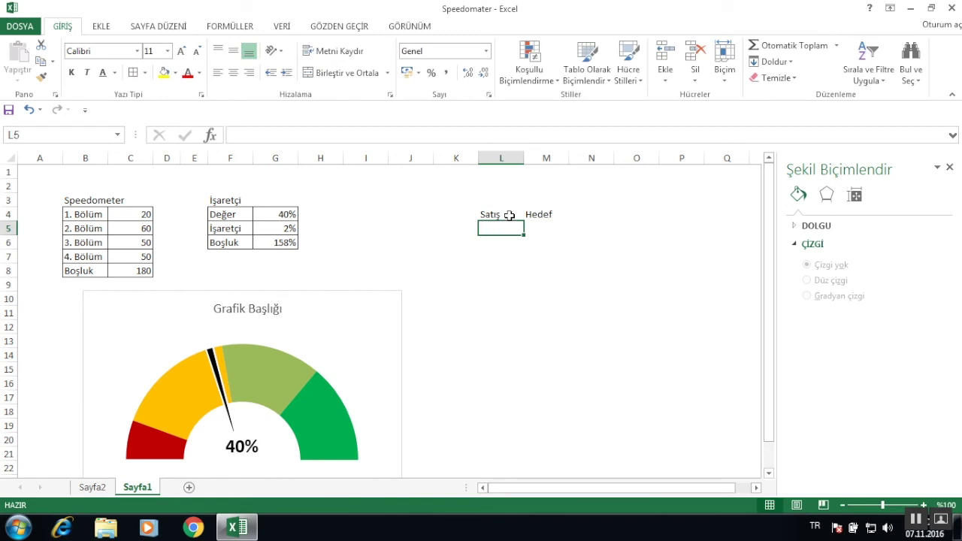
{"action": "type", "text": "150000"}
{"action": "key", "text": "Return"}
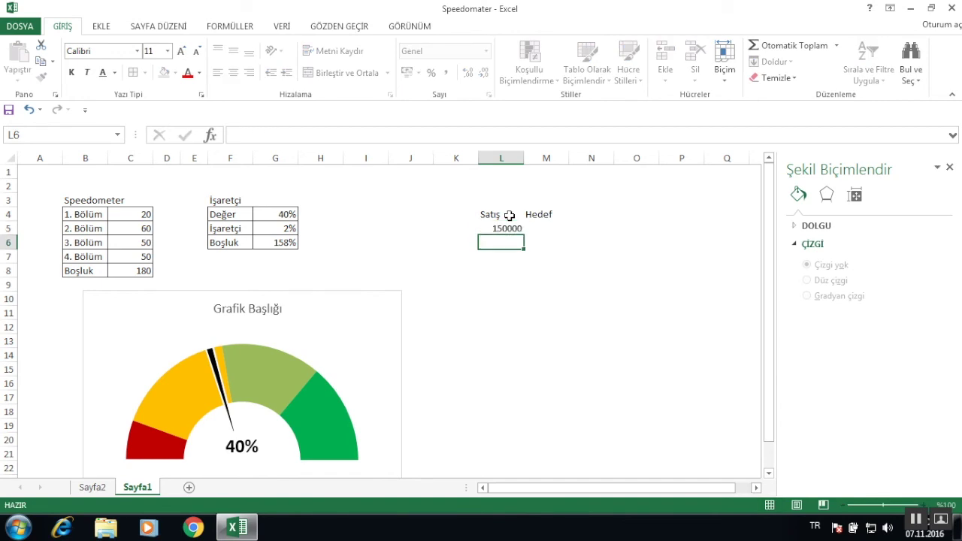
{"action": "key", "text": "Up"}
{"action": "left_click", "coordinate": [302, 136]}
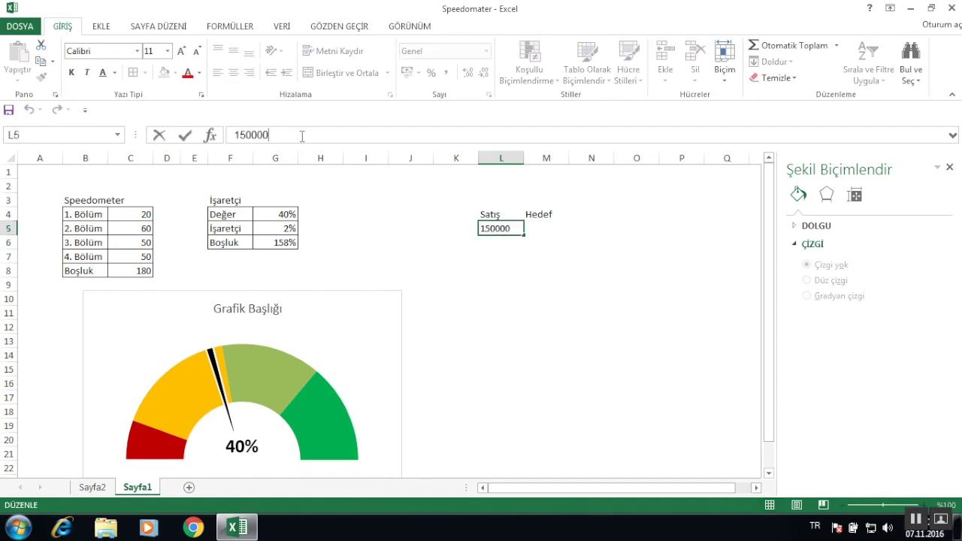
{"action": "key", "text": "BackSpace"}
{"action": "key", "text": "Return"}
{"action": "key", "text": "Right"}
{"action": "key", "text": "Right"}
{"action": "key", "text": "Up"}
{"action": "key", "text": "Left"}
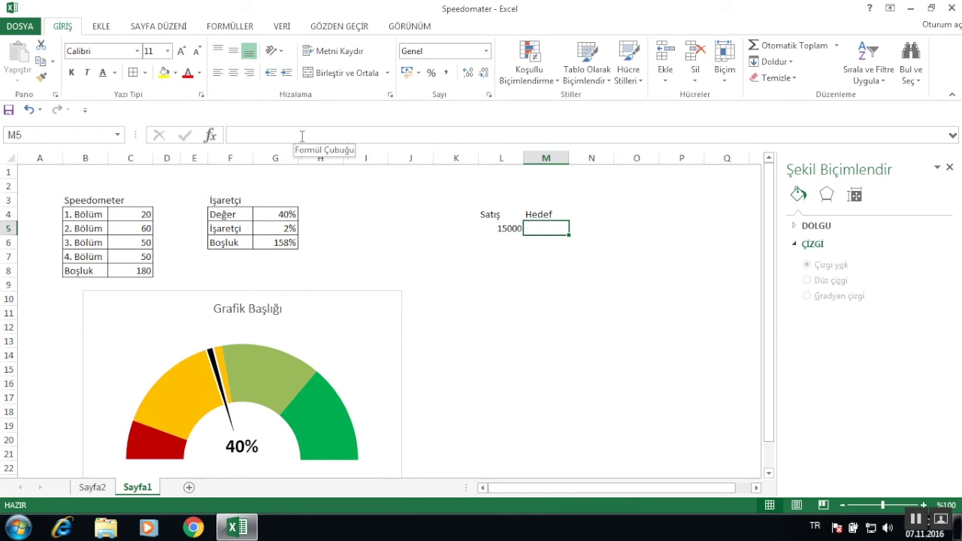
{"action": "type", "text": "20000"}
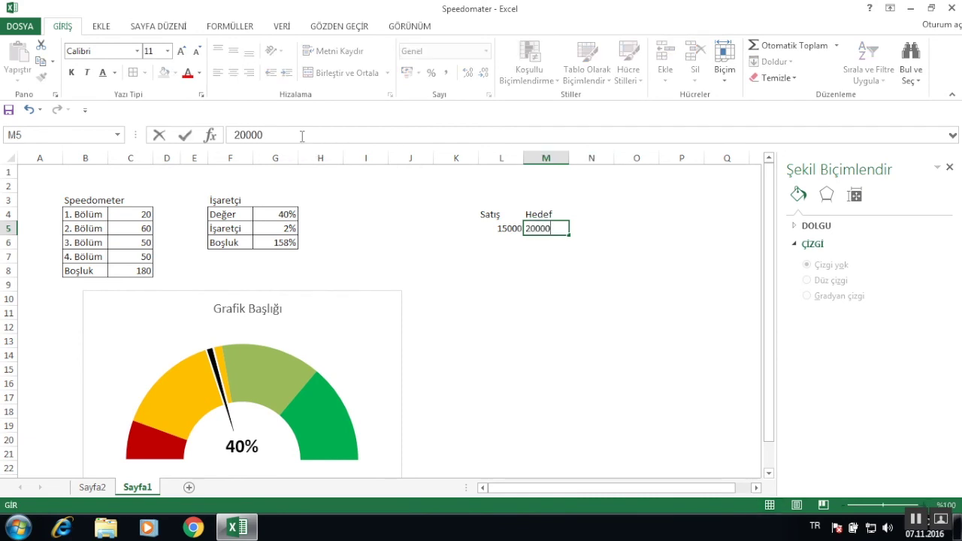
{"action": "key", "text": "Return"}
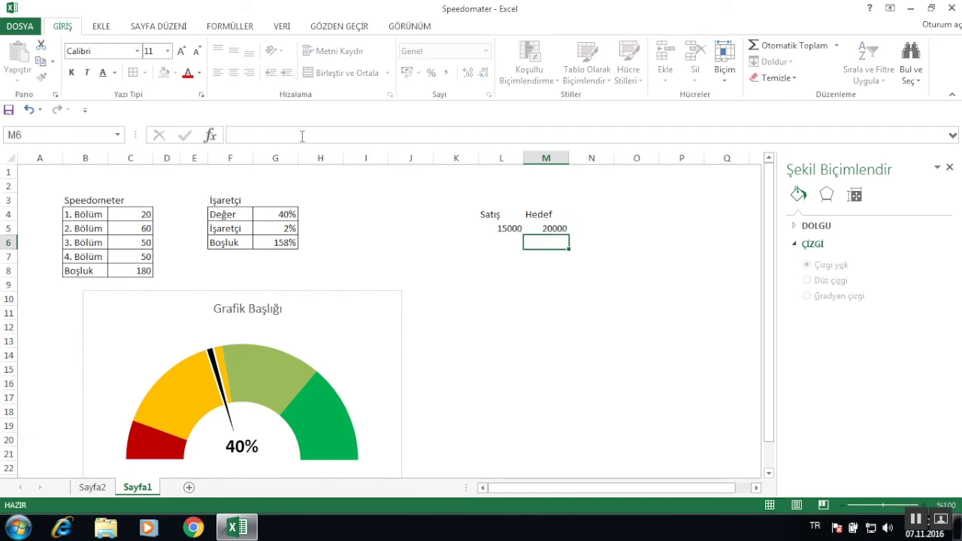
- Calculate the sales/target ratio in N5 with =+L5/M5, giving 0,75
{"action": "left_click", "coordinate": [593, 227]}
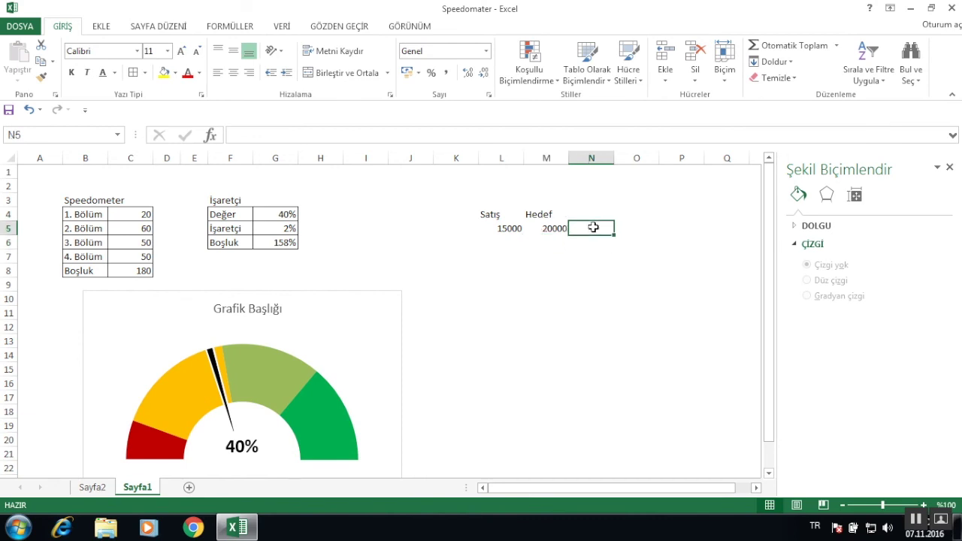
{"action": "type", "text": "+"}
{"action": "key", "text": "Left"}
{"action": "key", "text": "Left"}
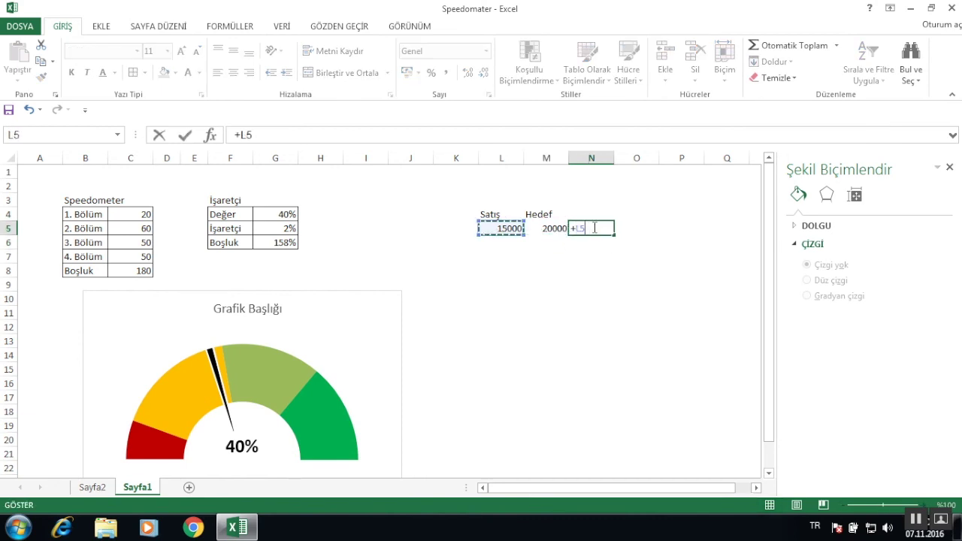
{"action": "type", "text": "/"}
{"action": "key", "text": "Left"}
{"action": "key", "text": "Left"}
{"action": "key", "text": "Right"}
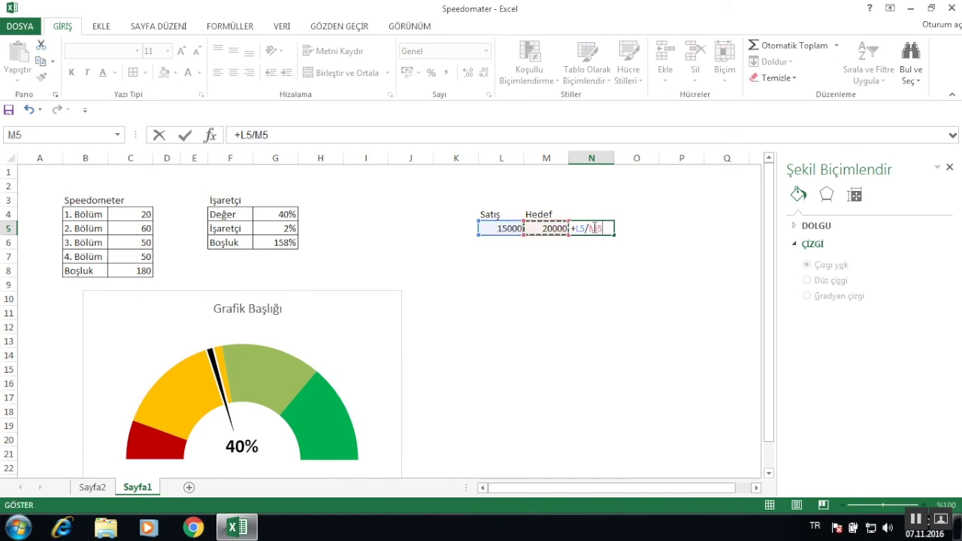
{"action": "key", "text": "Return"}
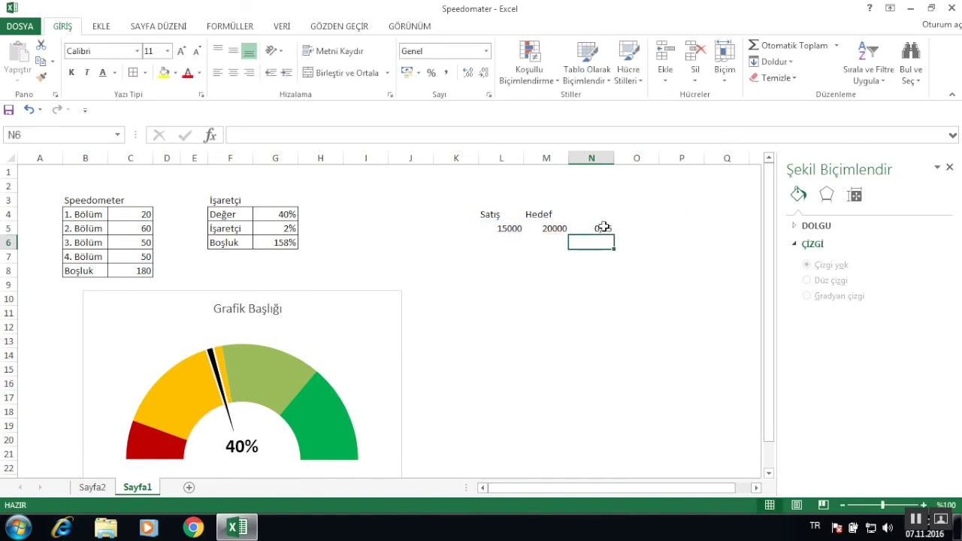
{"action": "left_click", "coordinate": [603, 227]}
- Format N5 as a percentage and put all borders around the L4:N5 table, including N4
{"action": "left_click", "coordinate": [431, 73]}
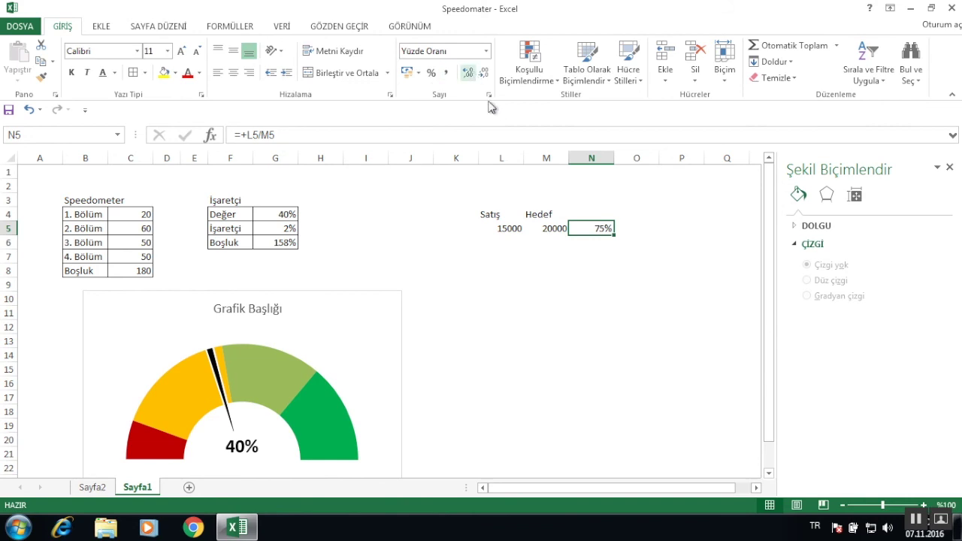
{"action": "left_click_drag", "start_coordinate": [489, 215], "coordinate": [585, 232]}
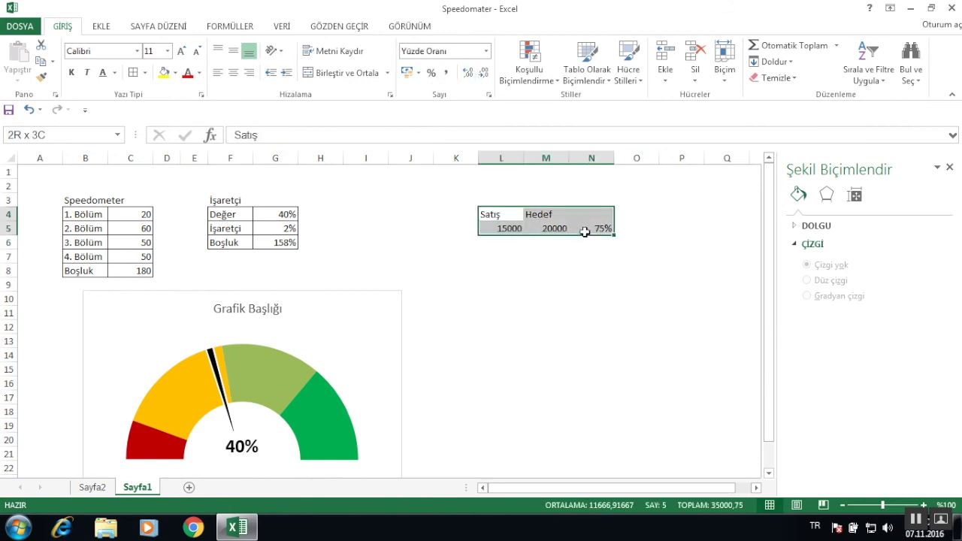
{"action": "left_click", "coordinate": [132, 72]}
{"action": "left_click", "coordinate": [546, 256]}
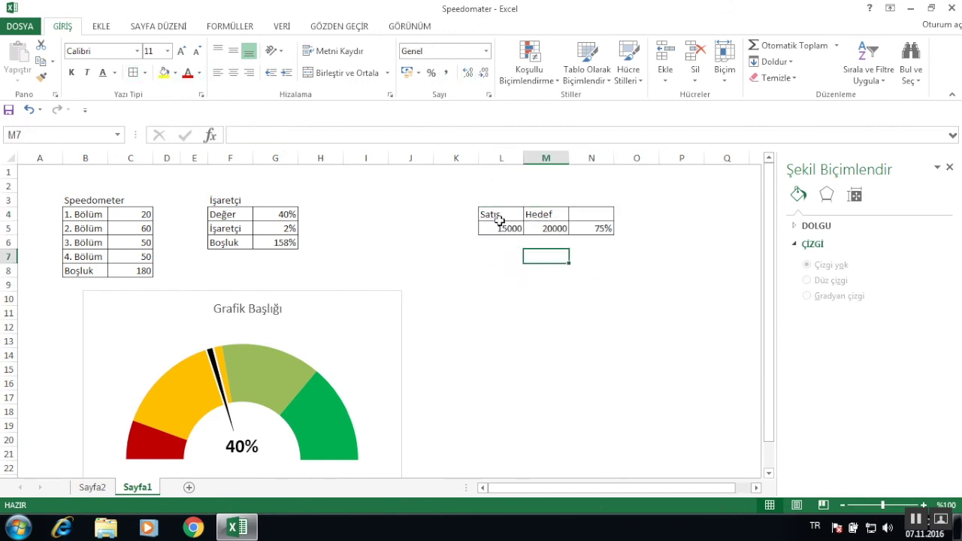
{"action": "left_click", "coordinate": [552, 228]}
{"action": "left_click", "coordinate": [604, 229]}
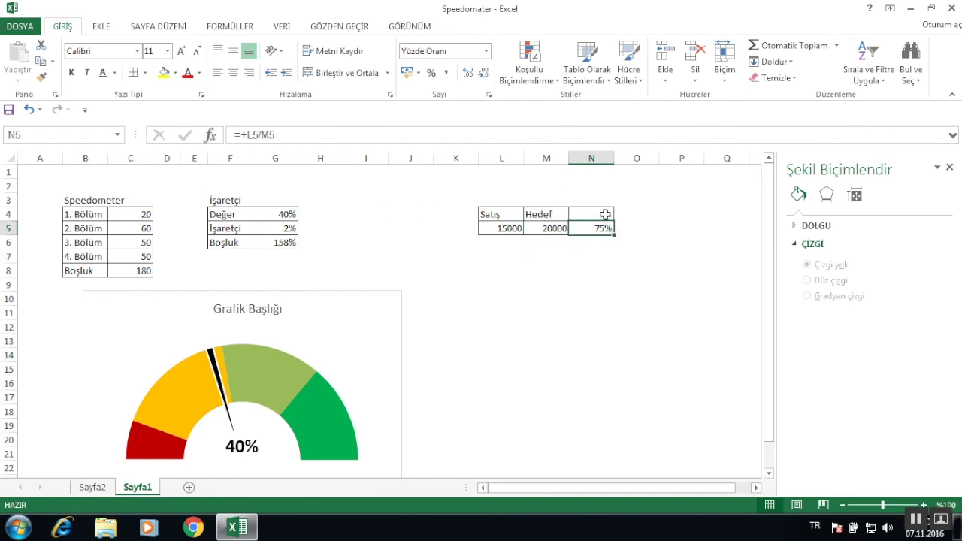
{"action": "left_click", "coordinate": [606, 199]}
{"action": "left_click_drag", "start_coordinate": [613, 206], "coordinate": [614, 224]}
{"action": "left_click", "coordinate": [605, 227]}
- Type the header 'Hedef Gerçekleştirme Oranı' in N4 and autofit column N
{"action": "left_click", "coordinate": [605, 212]}
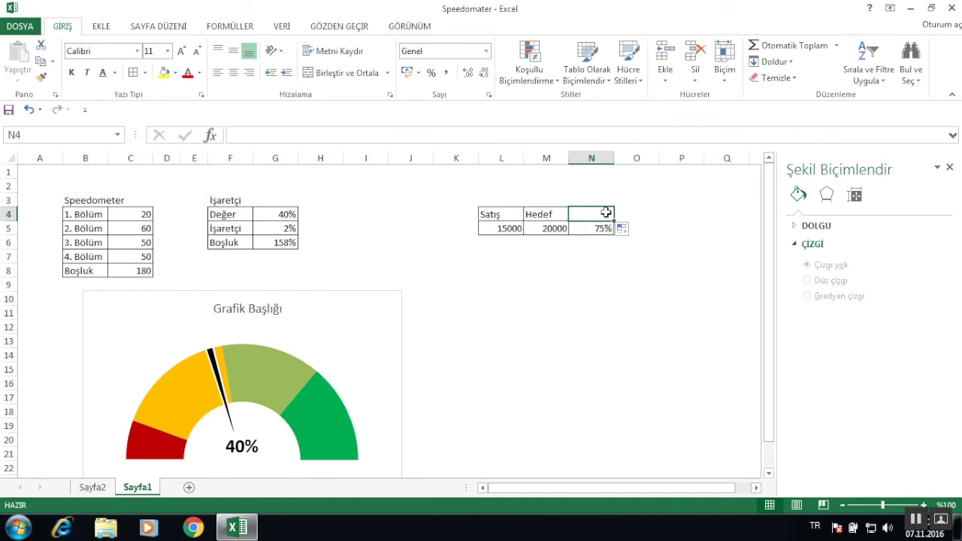
{"action": "type", "text": "Hede"}
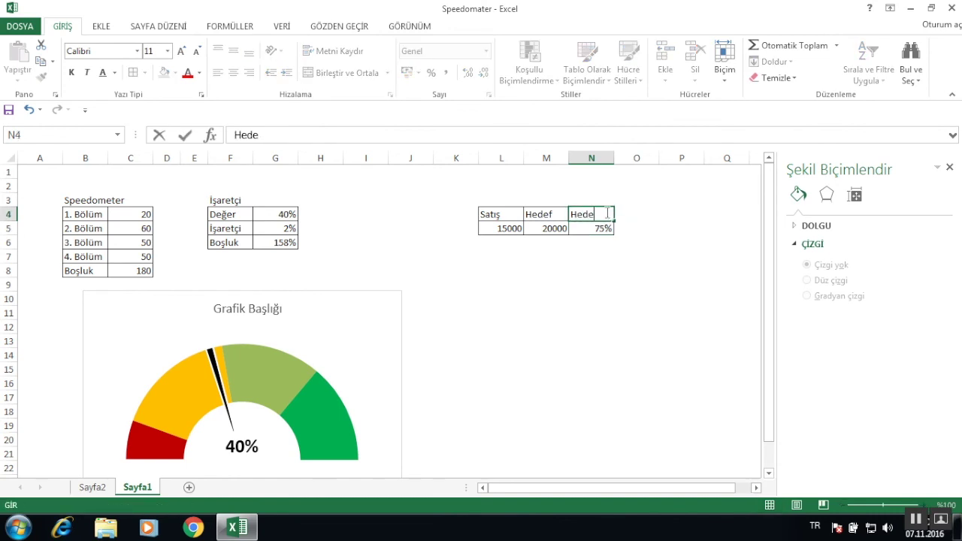
{"action": "type", "text": " Fe"}
{"action": "type", "text": "Gerçekle"}
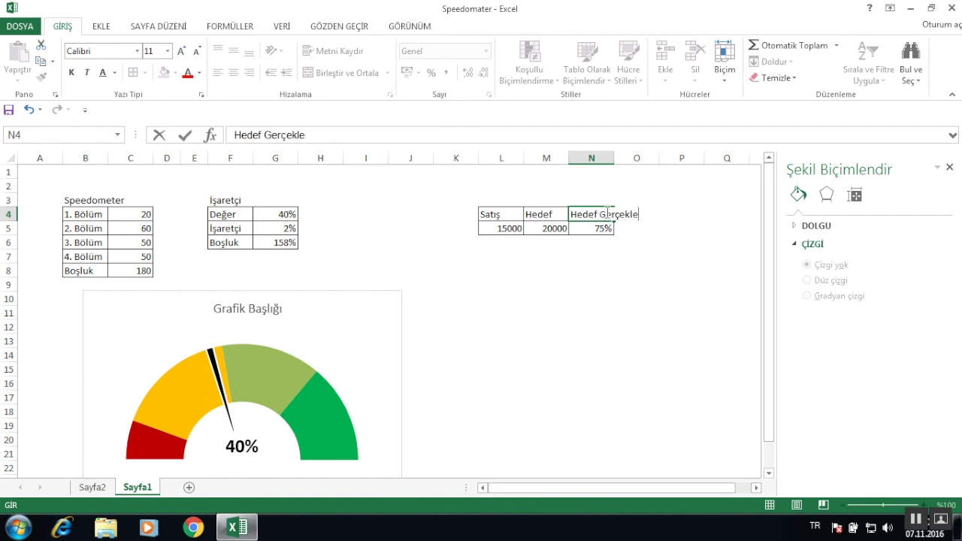
{"action": "type", "text": "ştirme Oran"}
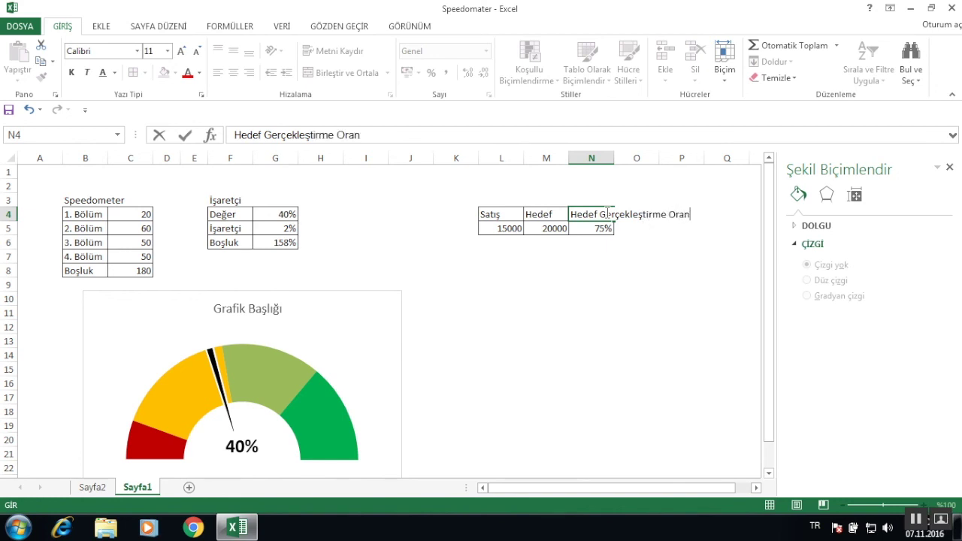
{"action": "type", "text": "ı"}
{"action": "key", "text": "Return"}
{"action": "left_click", "coordinate": [610, 207]}
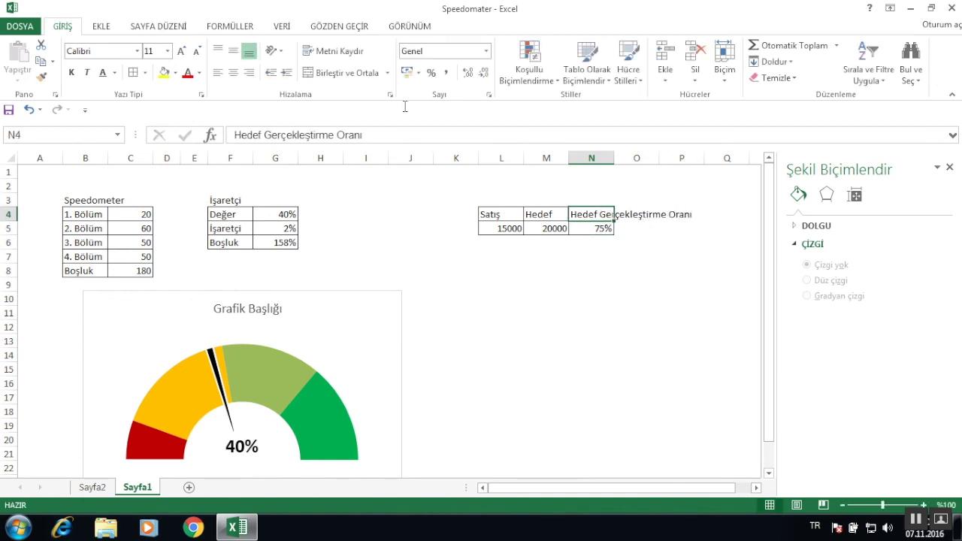
{"action": "left_click", "coordinate": [618, 189]}
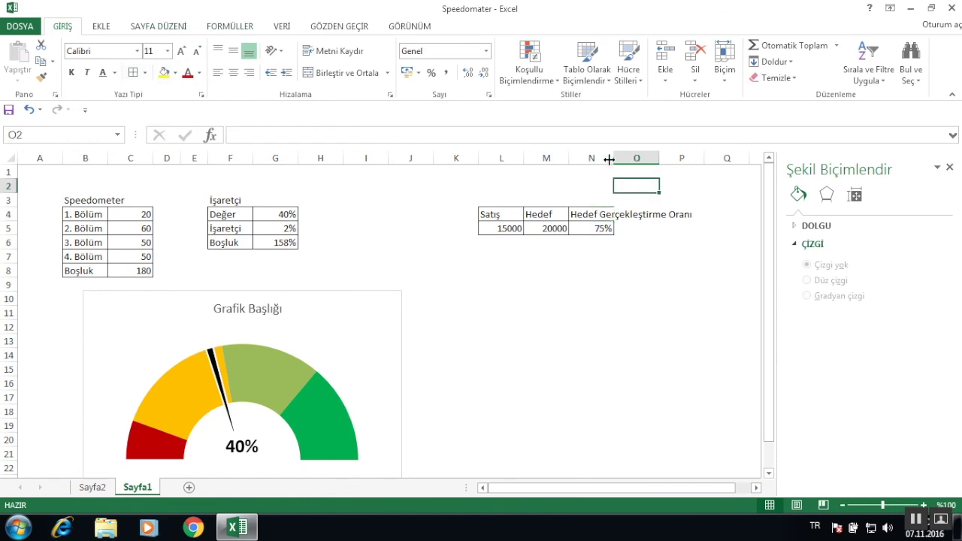
{"action": "double_click", "coordinate": [609, 160]}
{"action": "left_click", "coordinate": [669, 227]}
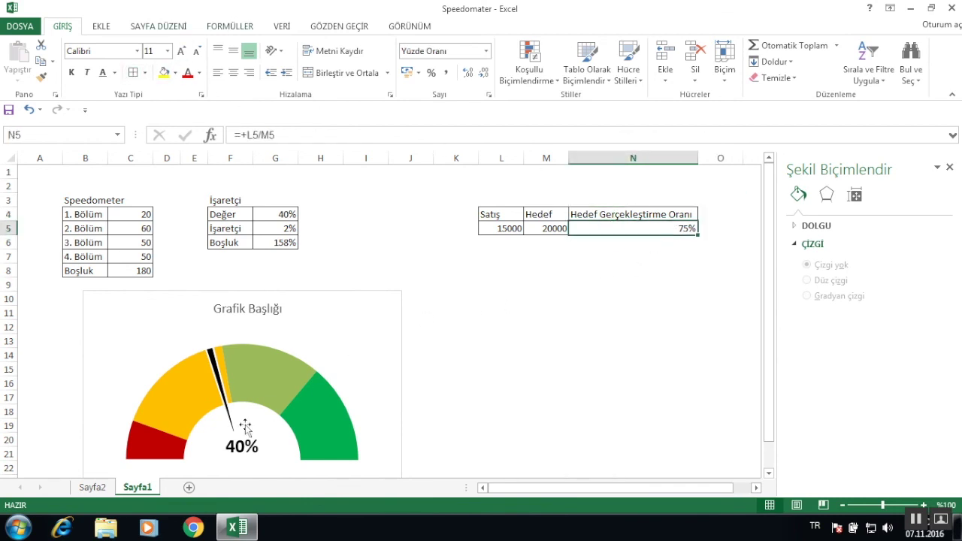
- Link the gauge's Değer cell G4 to the ratio with =+N5
{"action": "left_click", "coordinate": [272, 214]}
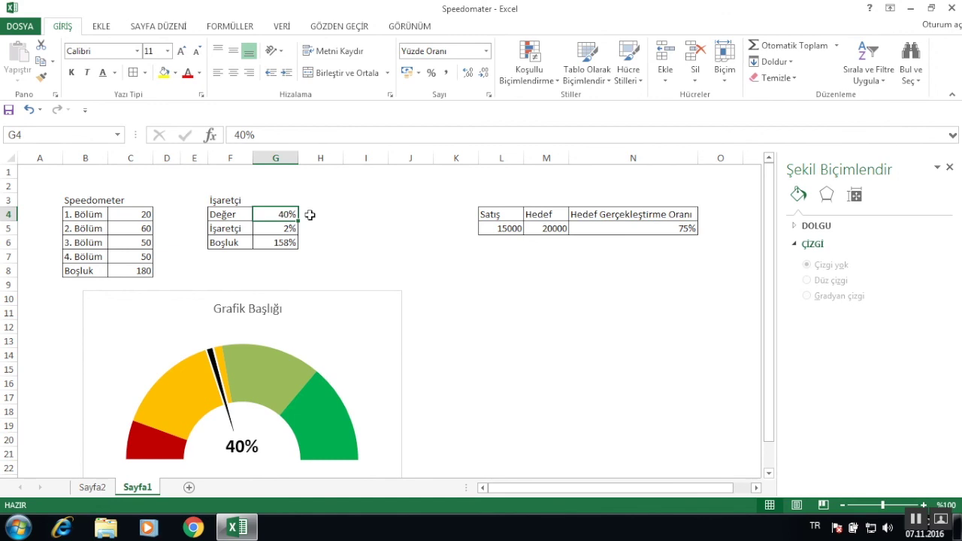
{"action": "key", "text": "Down"}
{"action": "left_click", "coordinate": [280, 212]}
{"action": "type", "text": "+"}
{"action": "left_click", "coordinate": [686, 227]}
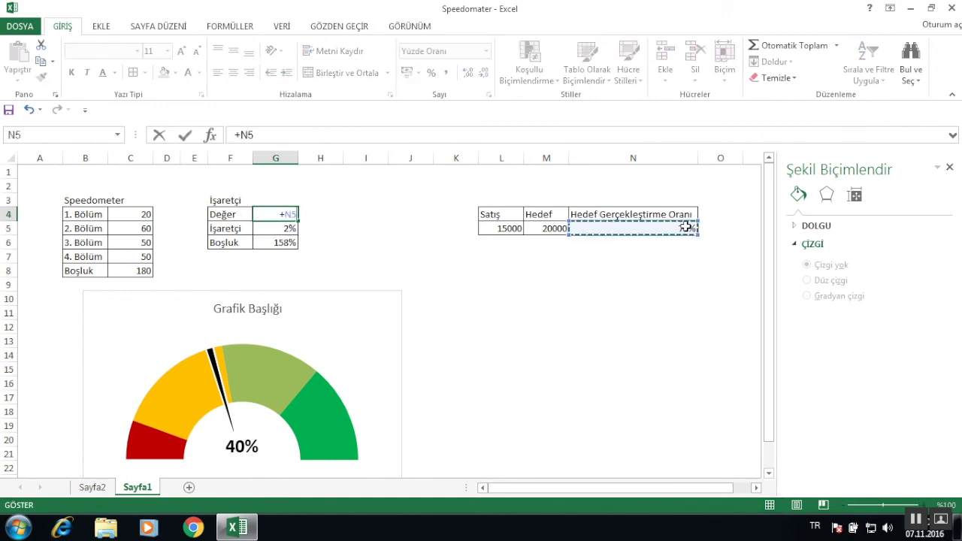
{"action": "key", "text": "Return"}
- Check the Boşluk formula in G6 and the gauge's percentage label without changes
{"action": "left_click", "coordinate": [286, 214]}
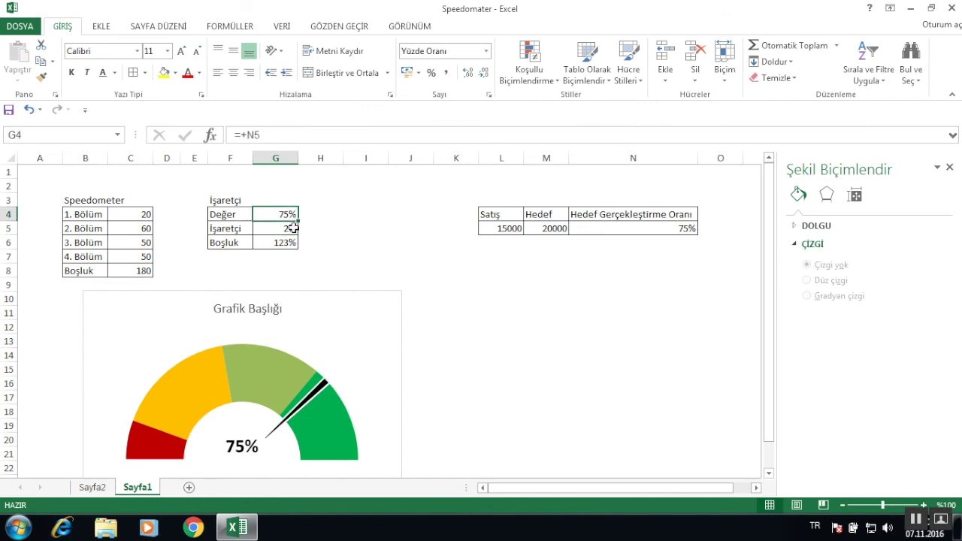
{"action": "left_click", "coordinate": [289, 227]}
{"action": "left_click", "coordinate": [295, 242]}
{"action": "left_click_drag", "start_coordinate": [289, 242], "coordinate": [289, 215]}
{"action": "left_click", "coordinate": [290, 242]}
{"action": "left_click", "coordinate": [244, 134]}
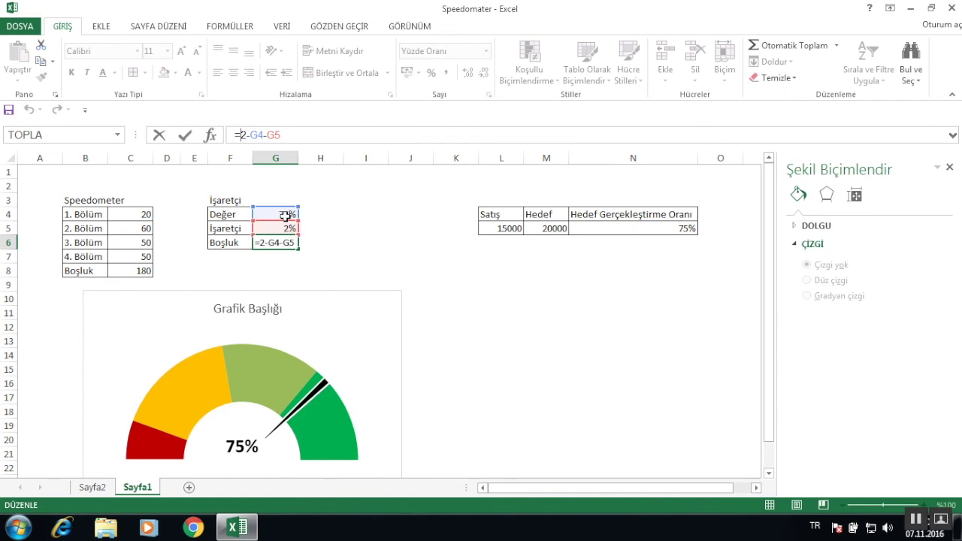
{"action": "key", "text": "ctrl+Return"}
{"action": "scroll", "coordinate": [340, 383], "scroll_direction": "down", "scroll_amount": 2}
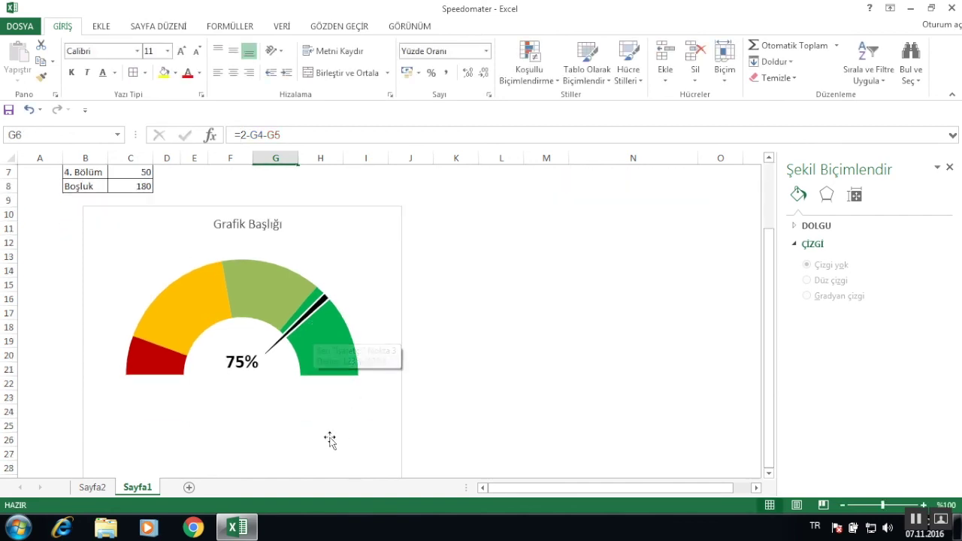
{"action": "scroll", "coordinate": [278, 371], "scroll_direction": "up", "scroll_amount": 2}
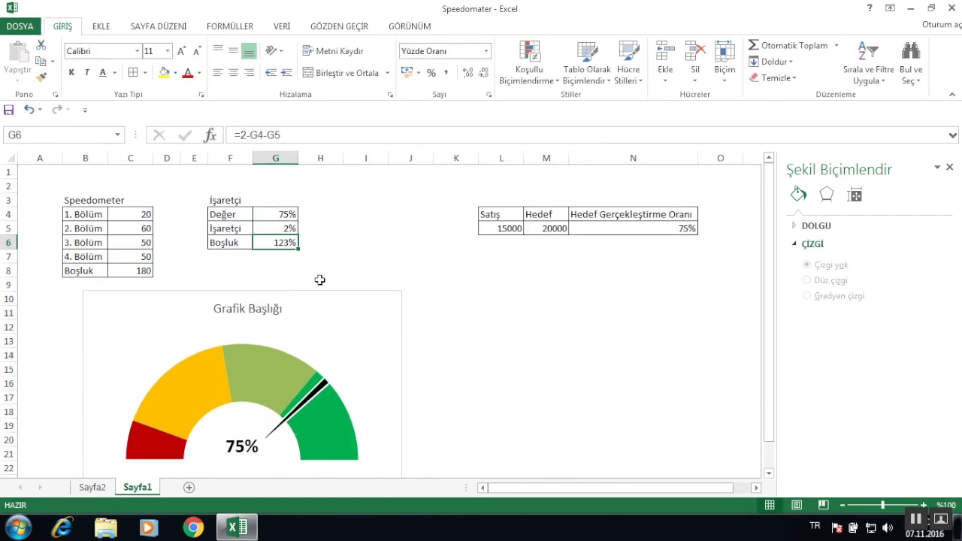
{"action": "scroll", "coordinate": [319, 279], "scroll_direction": "down", "scroll_amount": 1}
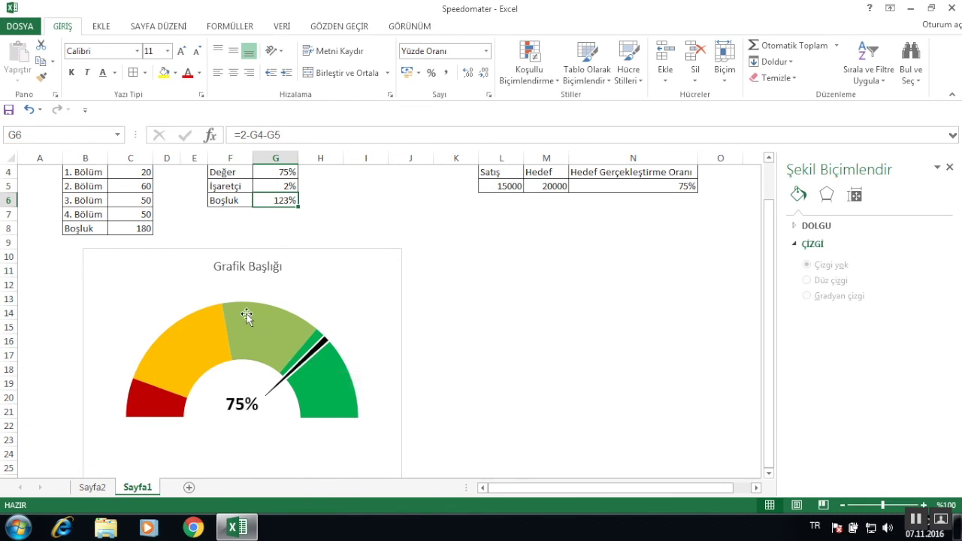
{"action": "scroll", "coordinate": [243, 359], "scroll_direction": "up", "scroll_amount": 1}
{"action": "left_click", "coordinate": [258, 449]}
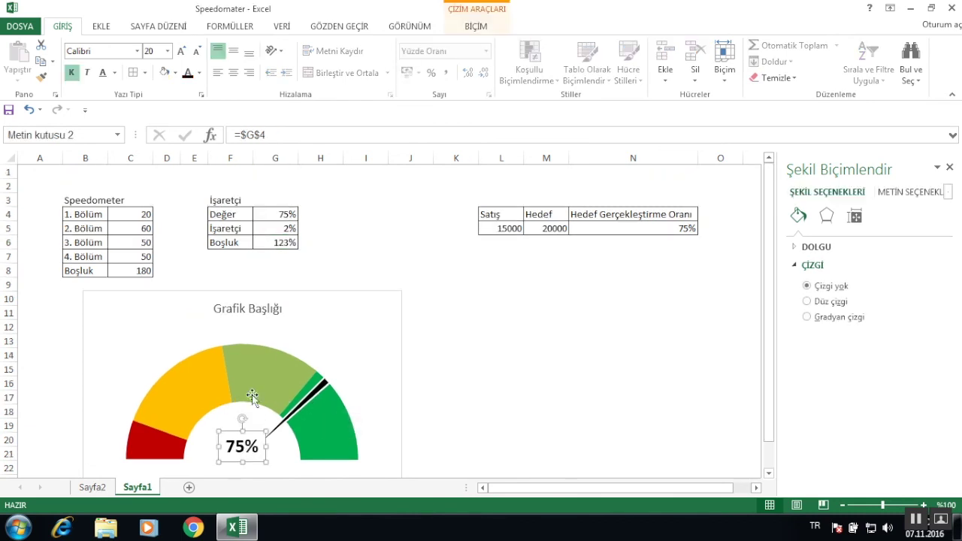
{"action": "left_click", "coordinate": [288, 214]}
{"action": "left_click", "coordinate": [365, 242]}
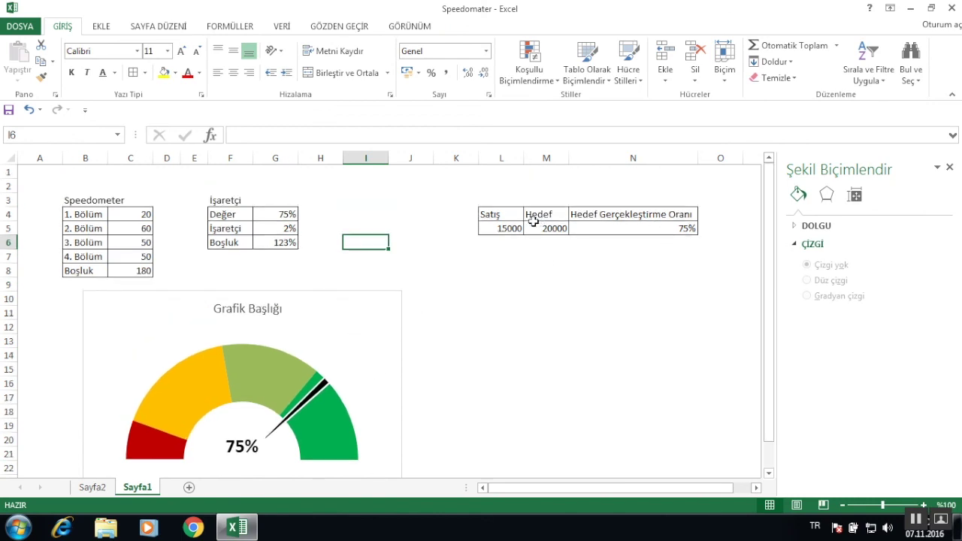
- Change the sales figure in L5 to 10000 so the gauge reads 50%
{"action": "left_click", "coordinate": [507, 228]}
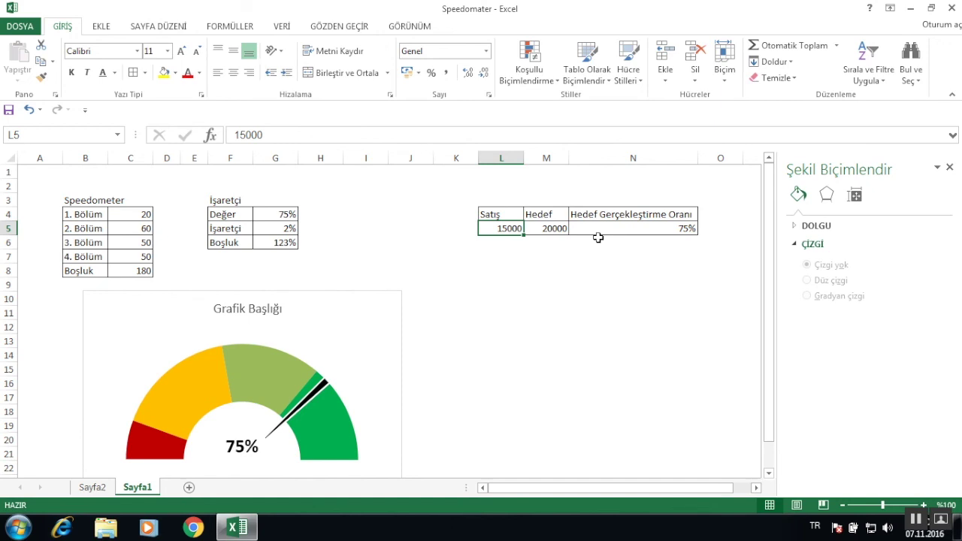
{"action": "type", "text": "100"}
{"action": "key", "text": "Return"}
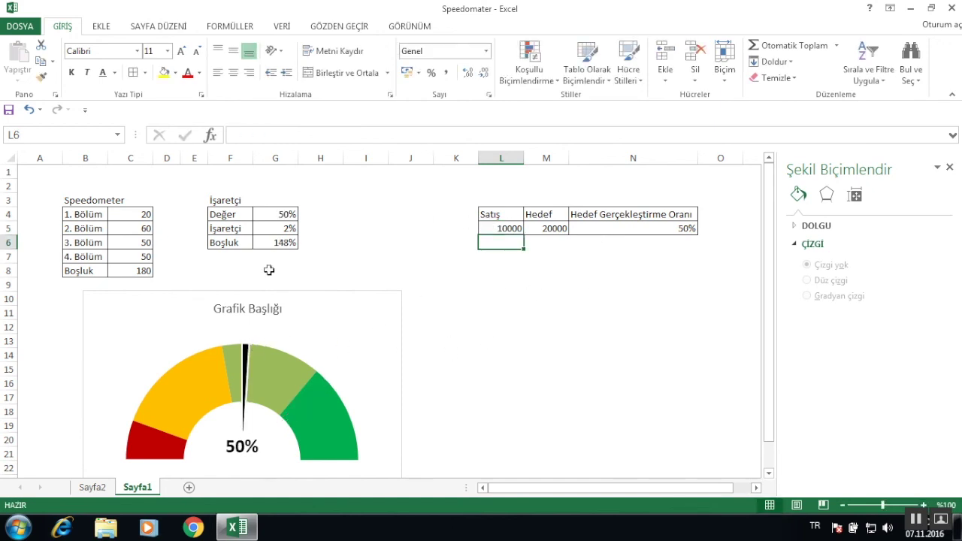
{"action": "left_click", "coordinate": [275, 305]}
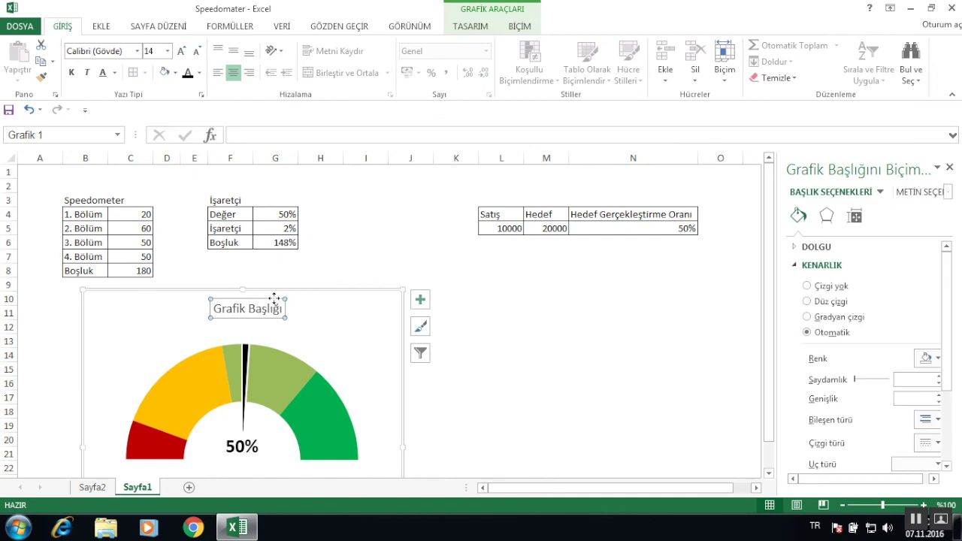
- Link the chart title to cell N4 with the formula =N4
{"action": "left_click", "coordinate": [391, 247]}
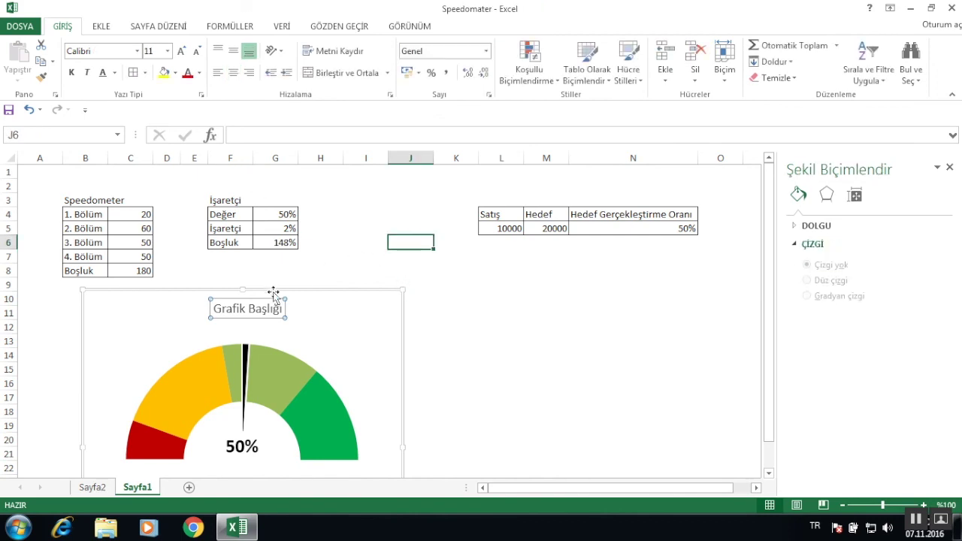
{"action": "left_click", "coordinate": [271, 298]}
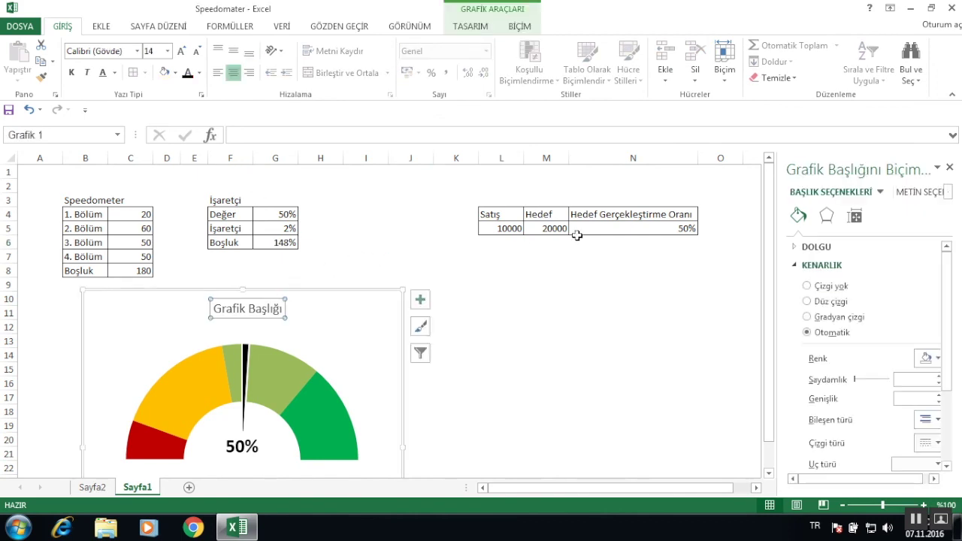
{"action": "left_click", "coordinate": [268, 134]}
{"action": "type", "text": "="}
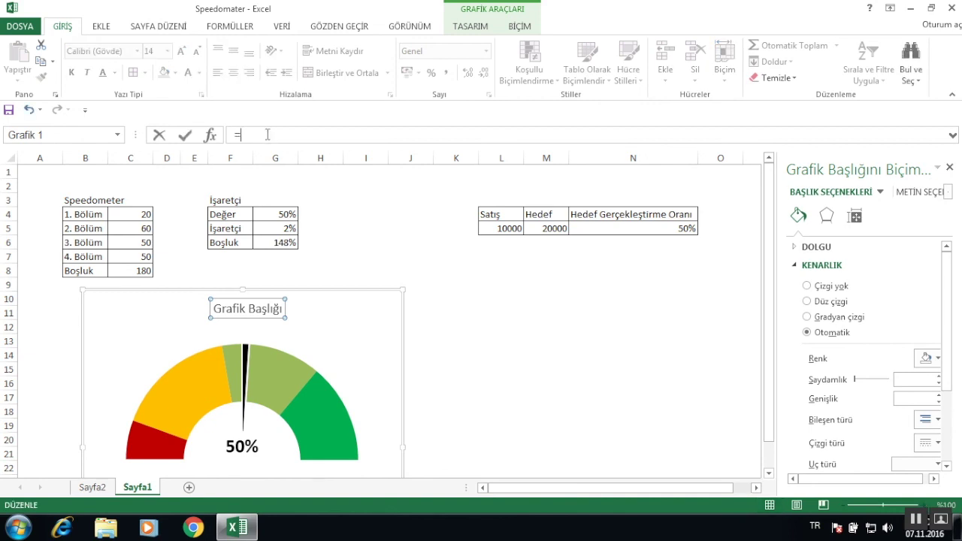
{"action": "left_click", "coordinate": [671, 215]}
{"action": "key", "text": "Return"}
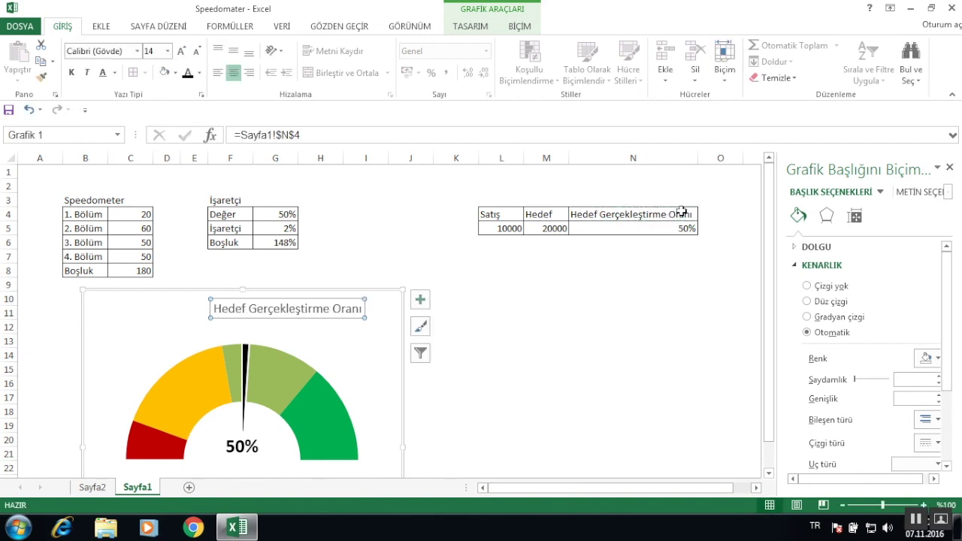
- Make the chart title bold at 20 pt and centre it over the gauge
{"action": "left_click_drag", "start_coordinate": [293, 296], "coordinate": [264, 297]}
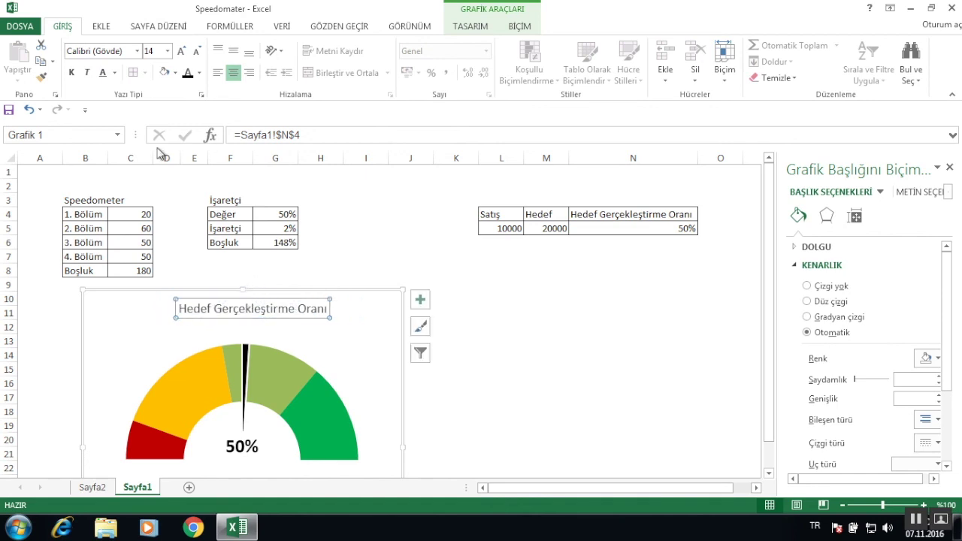
{"action": "left_click", "coordinate": [71, 72]}
{"action": "left_click", "coordinate": [181, 50]}
{"action": "left_click", "coordinate": [181, 50]}
{"action": "left_click", "coordinate": [181, 51]}
{"action": "left_click_drag", "start_coordinate": [338, 330], "coordinate": [302, 331]}
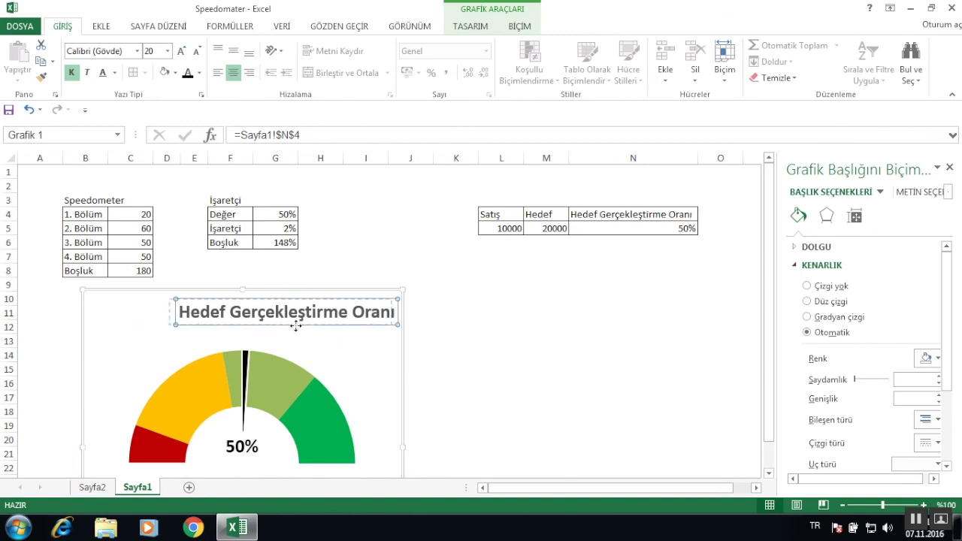
{"action": "left_click", "coordinate": [303, 338]}
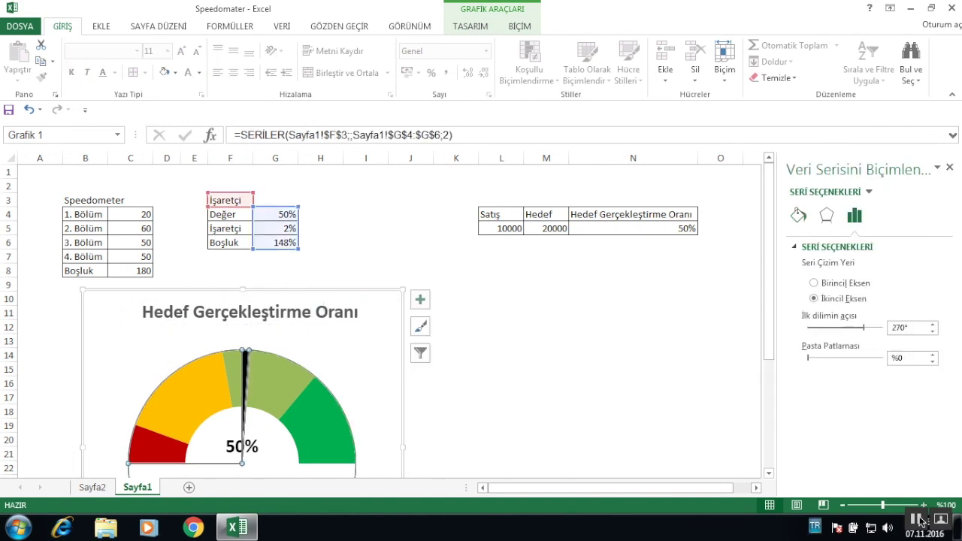
{"action": "left_click", "coordinate": [546, 368]}
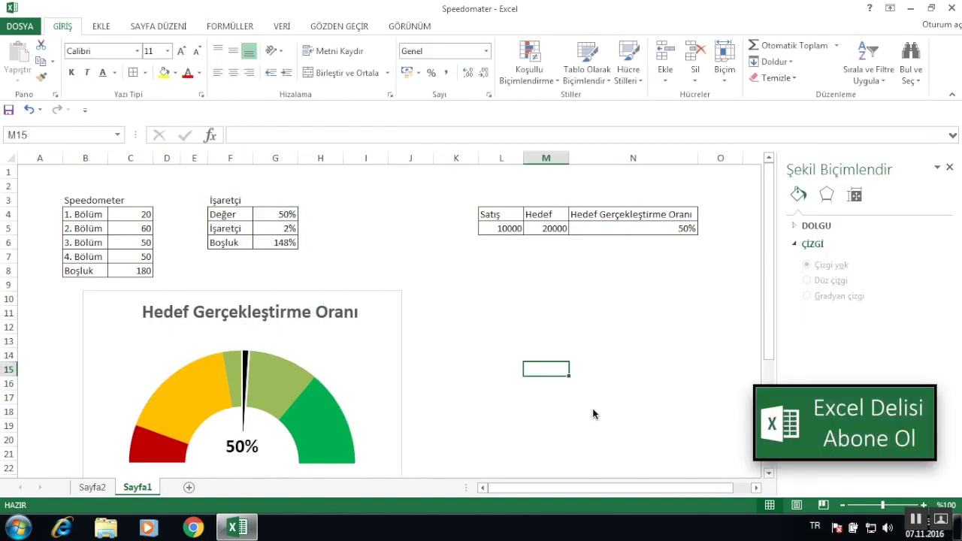